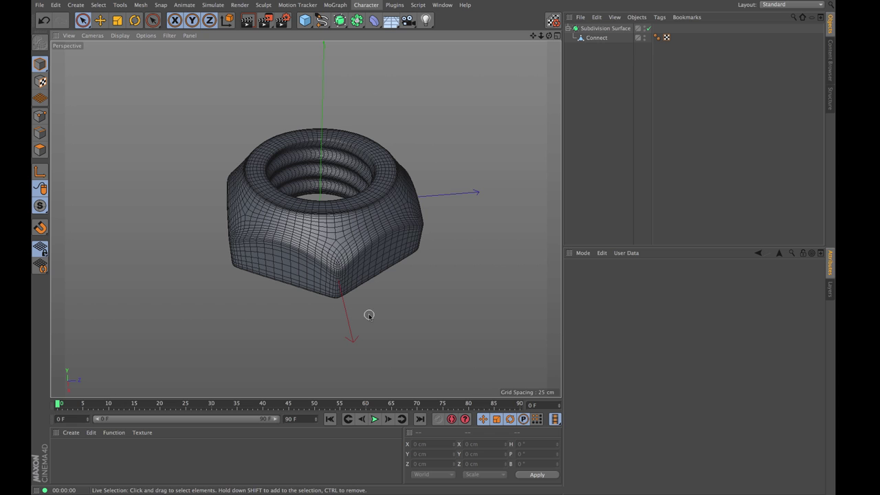
Examine the finished hex nut model from above and from the sides, including its inner thread and bevelled corners.
alt+drag(370, 315, 314, 212)
scroll(324, 220, up, 2)
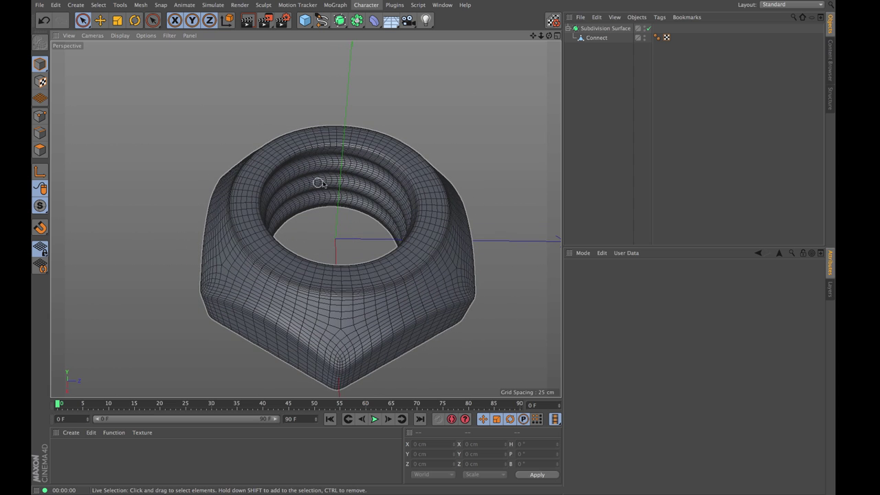
alt+drag(364, 226, 287, 261)
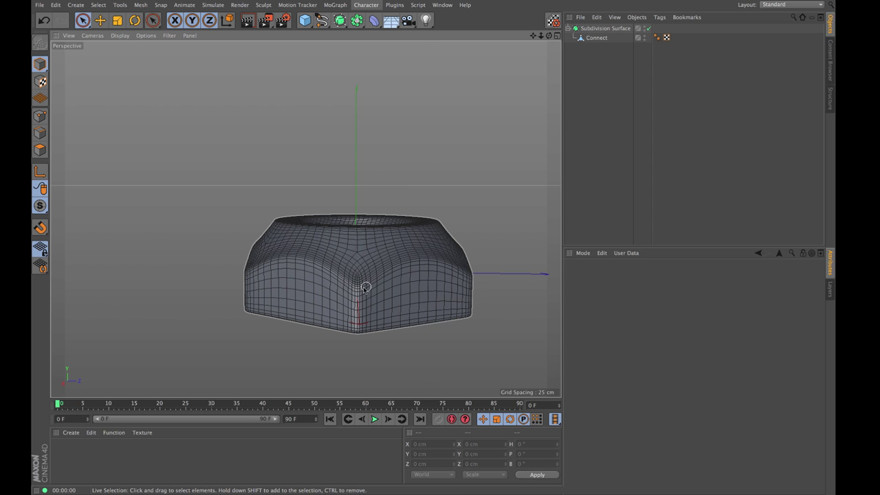
alt+drag(391, 271, 446, 293)
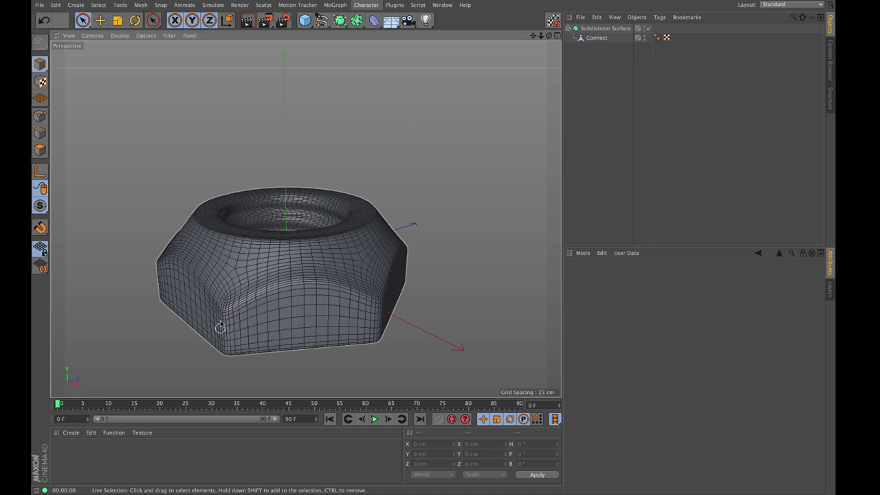
alt+drag(365, 263, 357, 173)
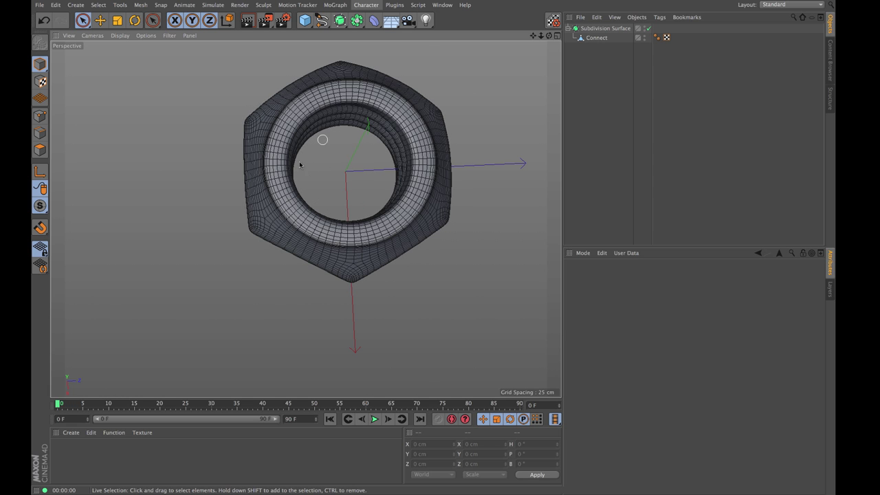
alt+middle_drag(317, 166, 326, 172)
alt+drag(327, 172, 314, 190)
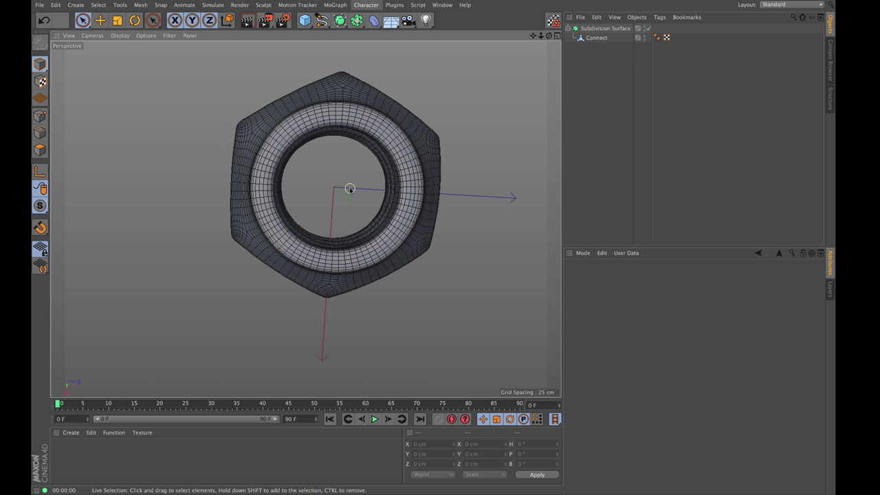
mouse_move(359, 262)
alt+mouse_down()
mouse_move(377, 126)
mouse_move(306, 219)
alt+mouse_up()
alt+drag(338, 281, 332, 218)
alt+drag(339, 304, 356, 334)
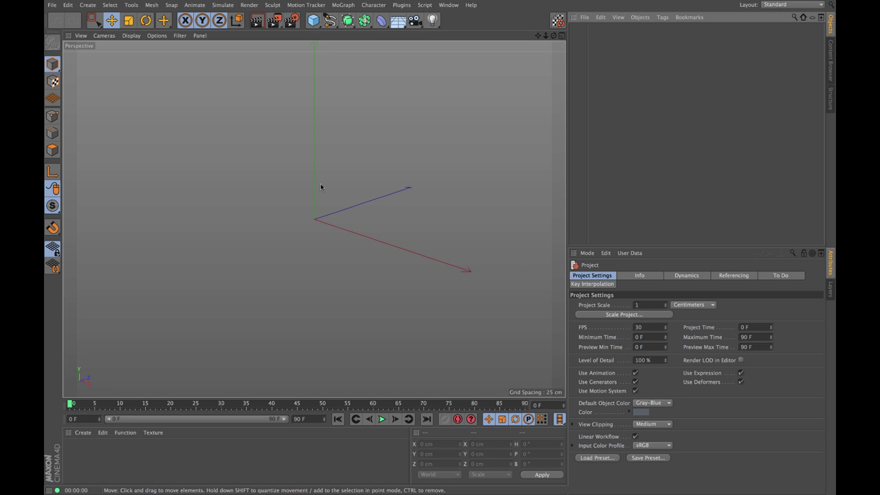
Add a Tube primitive with 6 rotation segments and an inner radius of 100 cm.
click(315, 21)
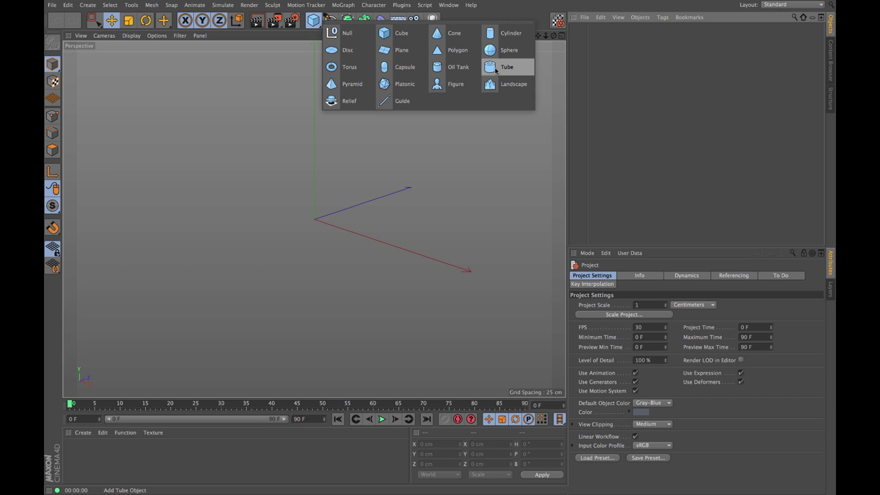
click(495, 70)
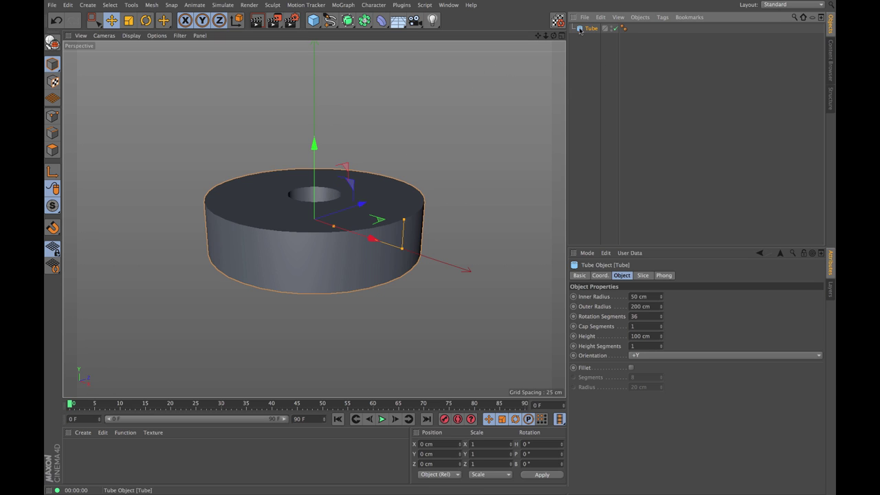
drag(302, 217, 314, 220)
alt+drag(384, 206, 380, 221)
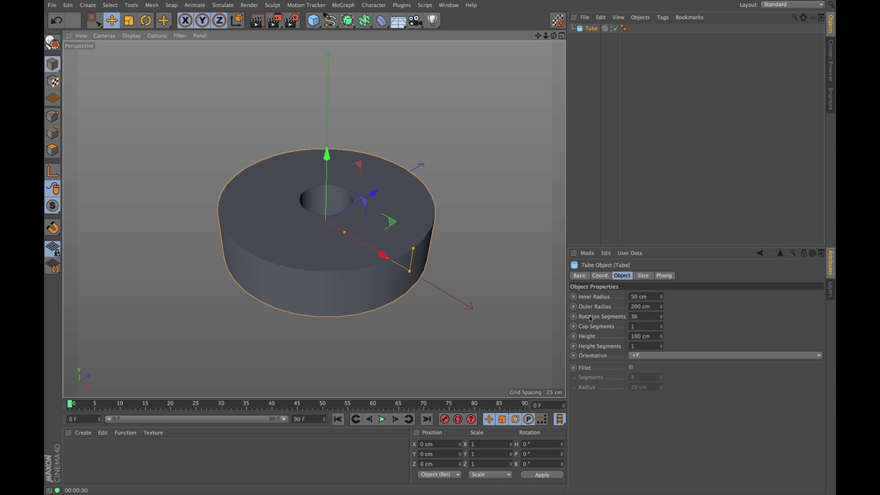
click(640, 321)
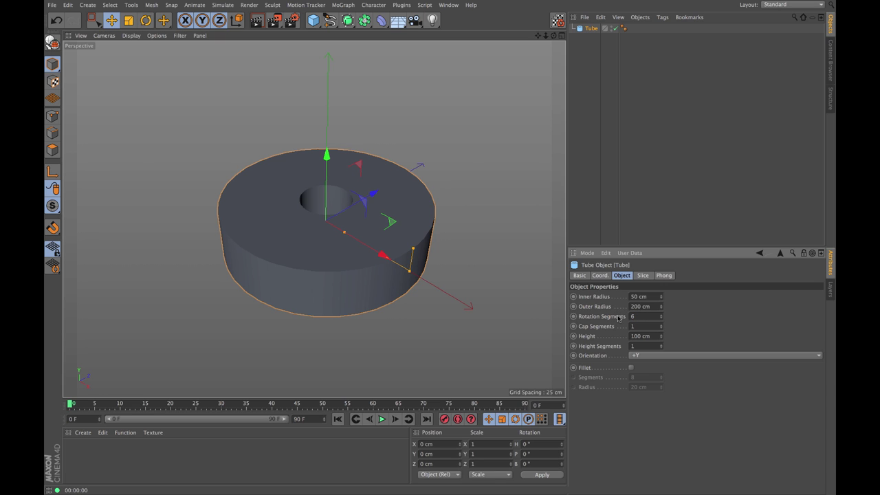
text(6)
key(Return)
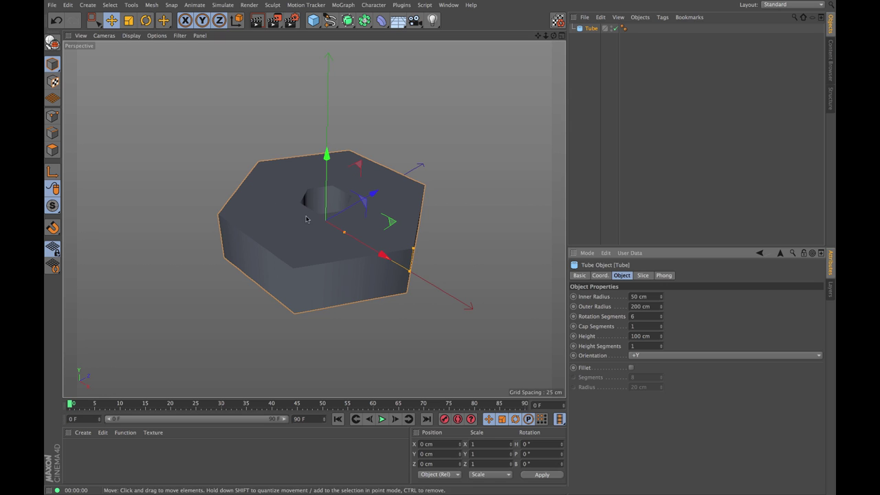
text(100)
key(Return)
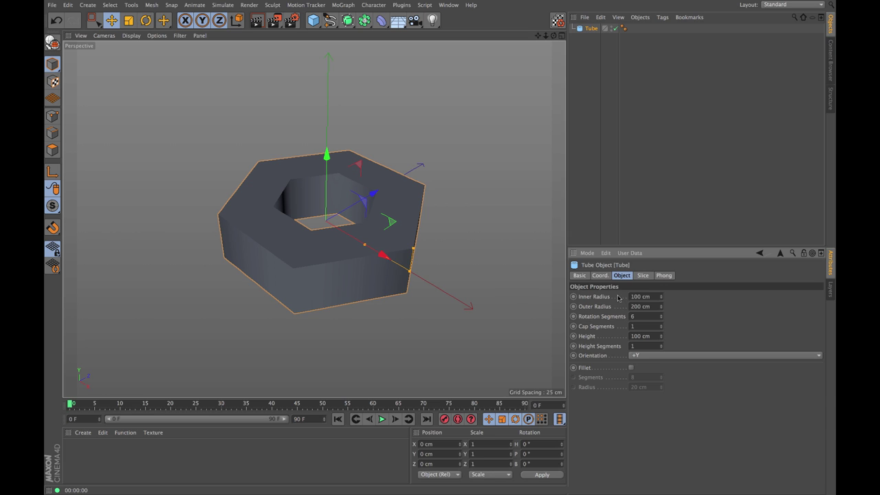
Set the viewport display to Gouraud Shading (Lines) to show the tube's edges.
click(132, 36)
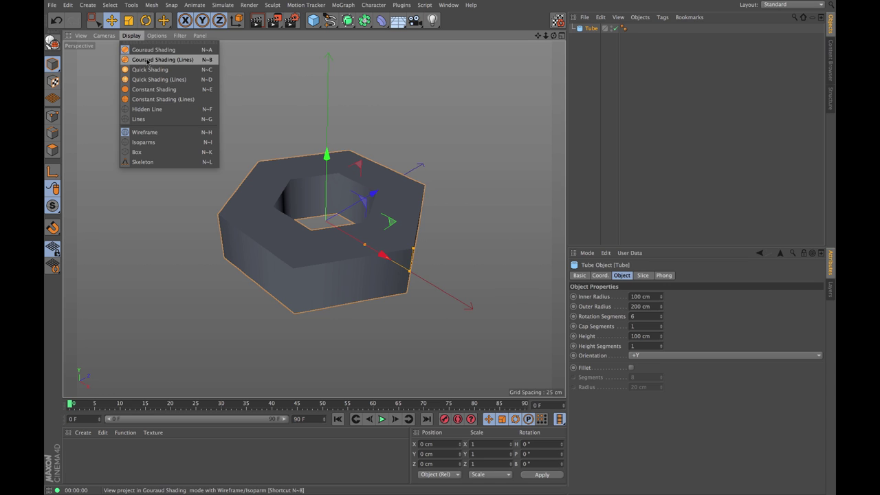
click(143, 61)
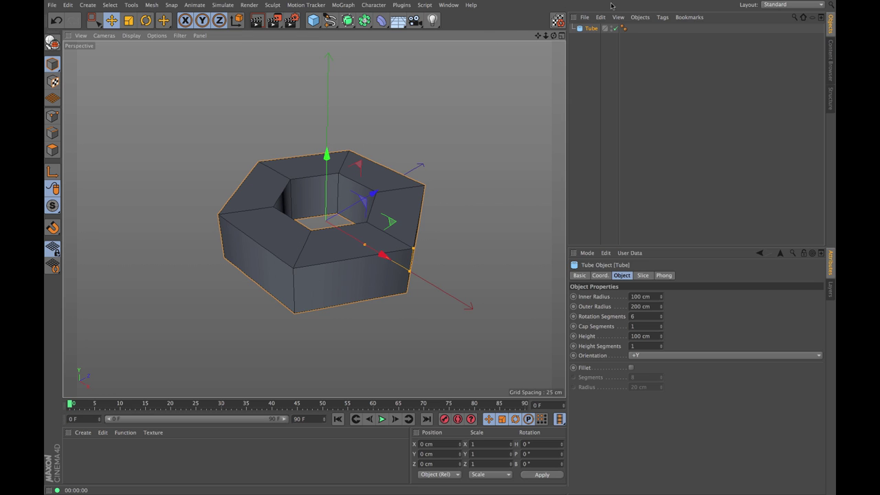
click(326, 186)
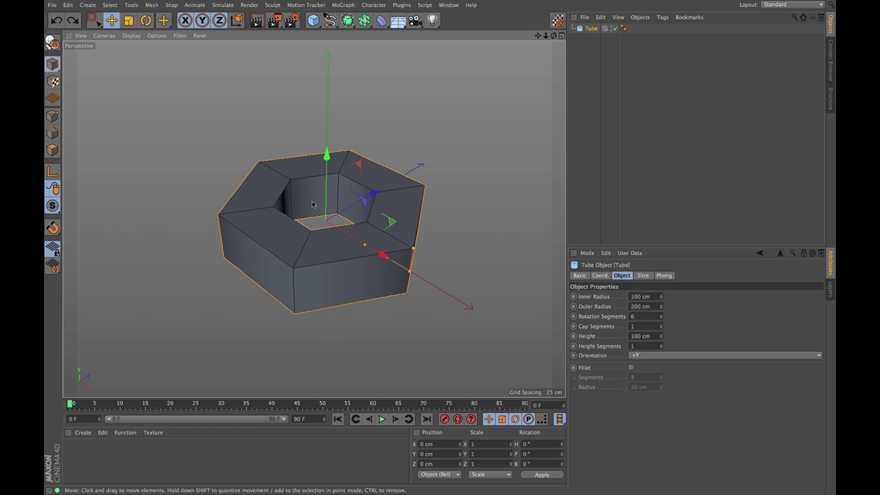
alt+drag(305, 189, 305, 193)
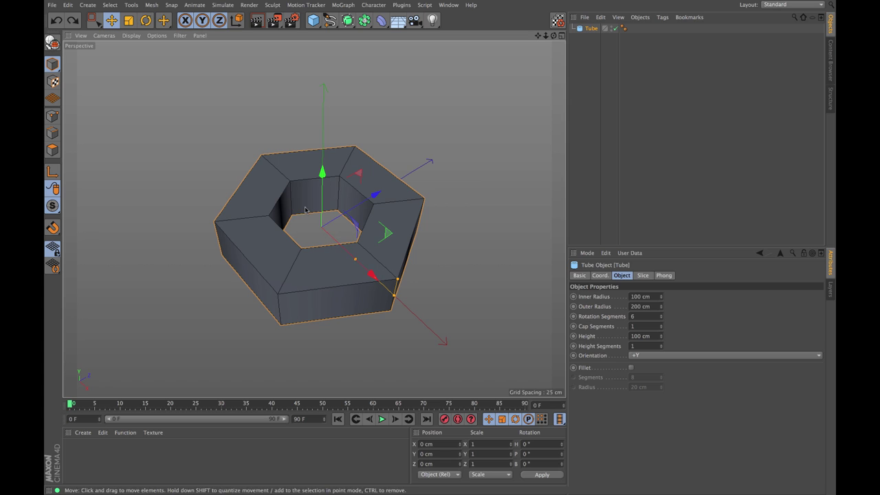
Add a Cylinder primitive in the tube's centre and turn off its caps.
click(313, 20)
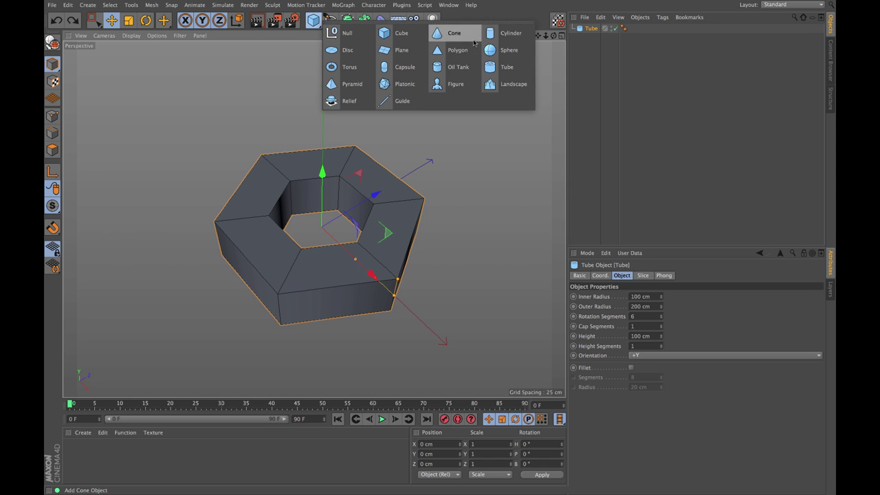
click(501, 35)
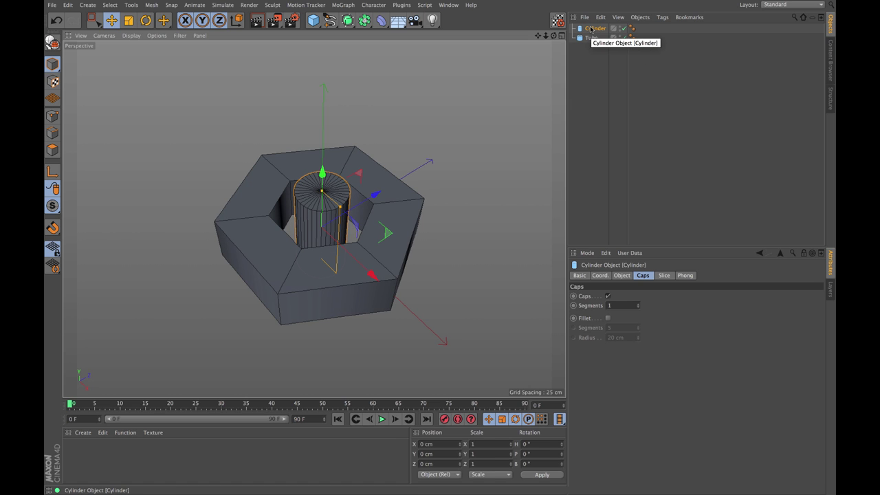
click(608, 296)
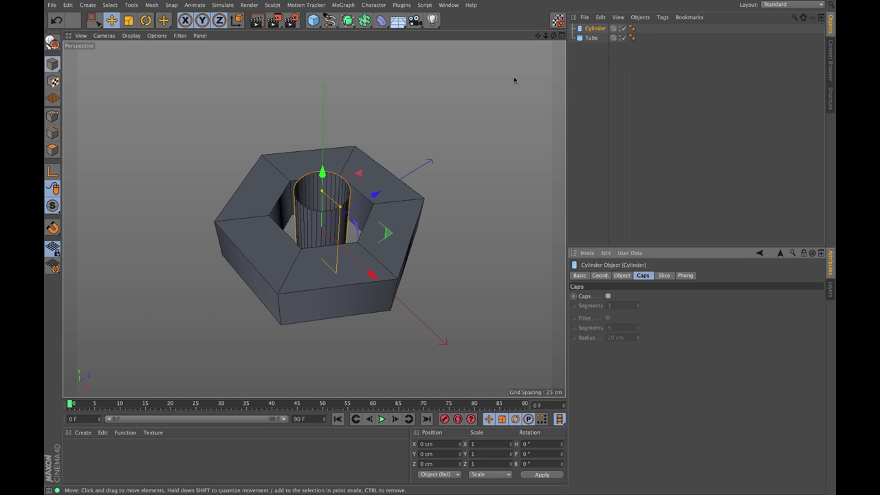
Set the cylinder's radius to 100 cm to match the tube's inner radius.
click(590, 38)
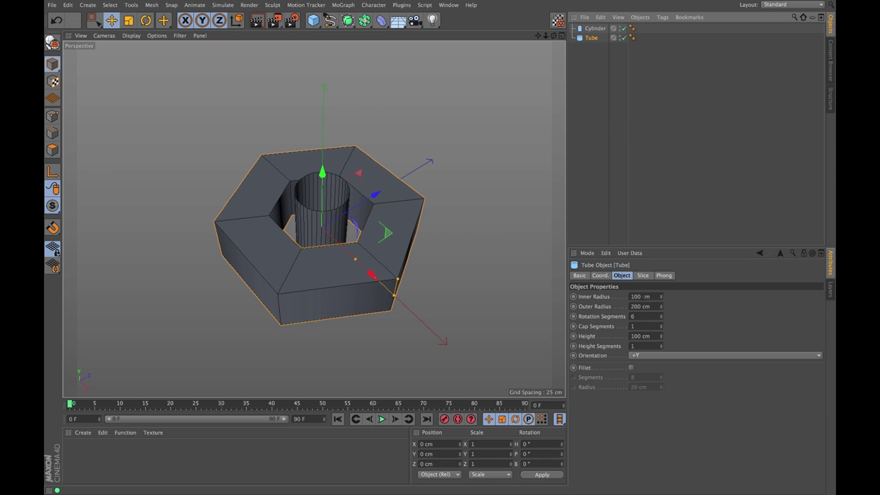
click(594, 28)
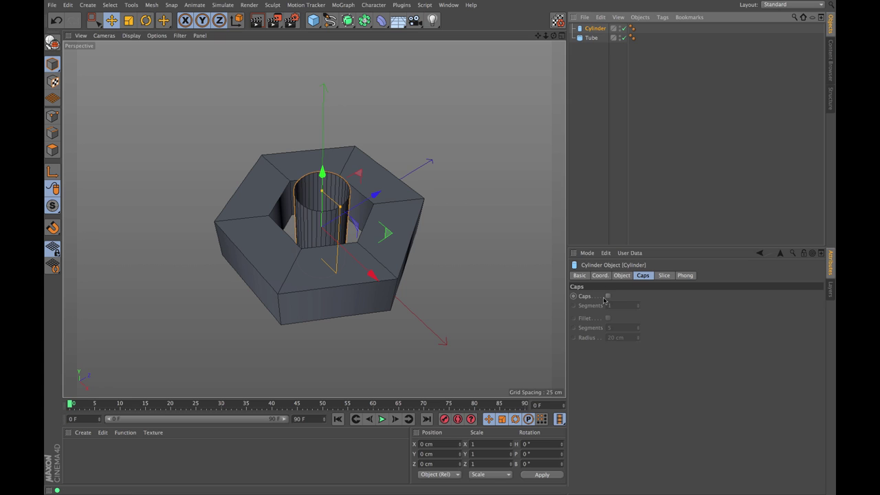
click(621, 275)
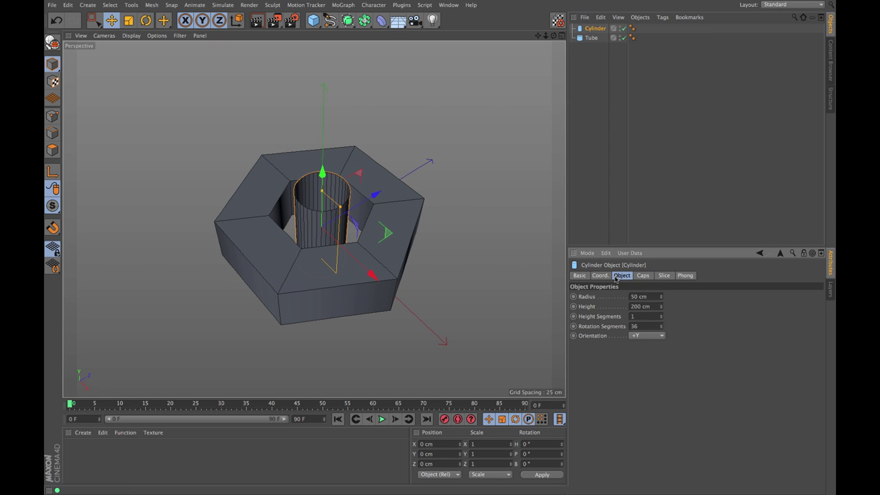
double_click(633, 297)
text(100)
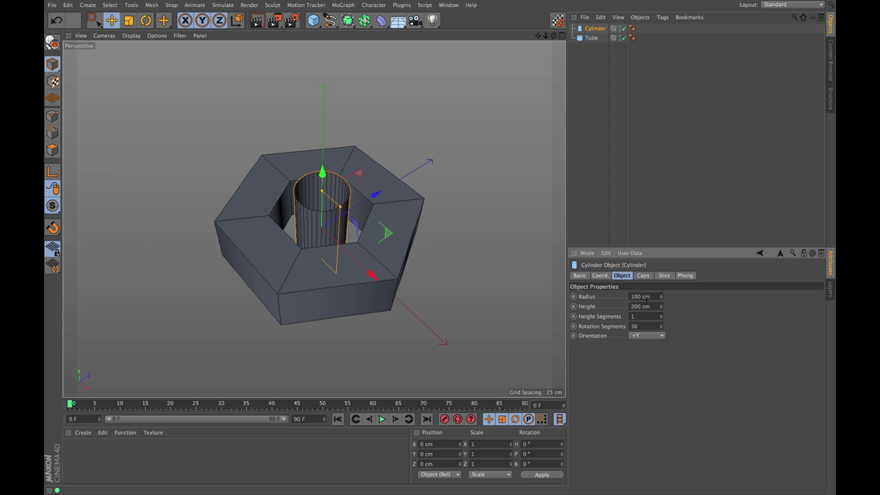
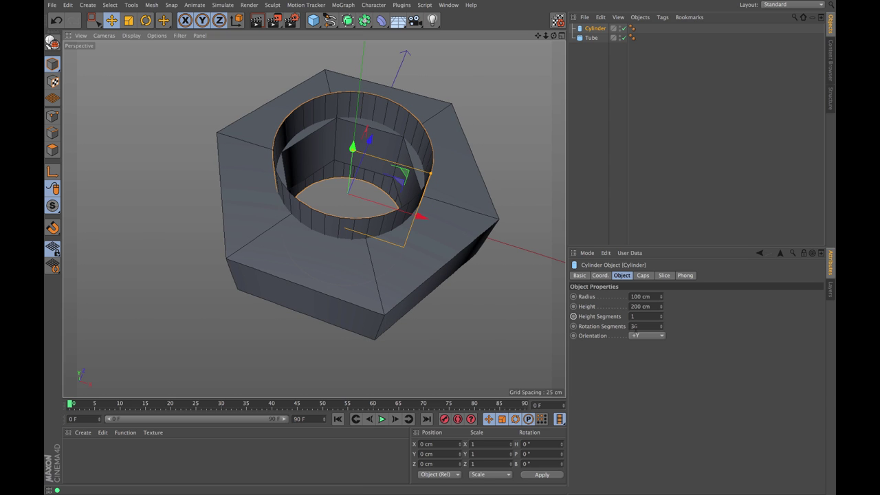
double_click(634, 325)
key(Return)
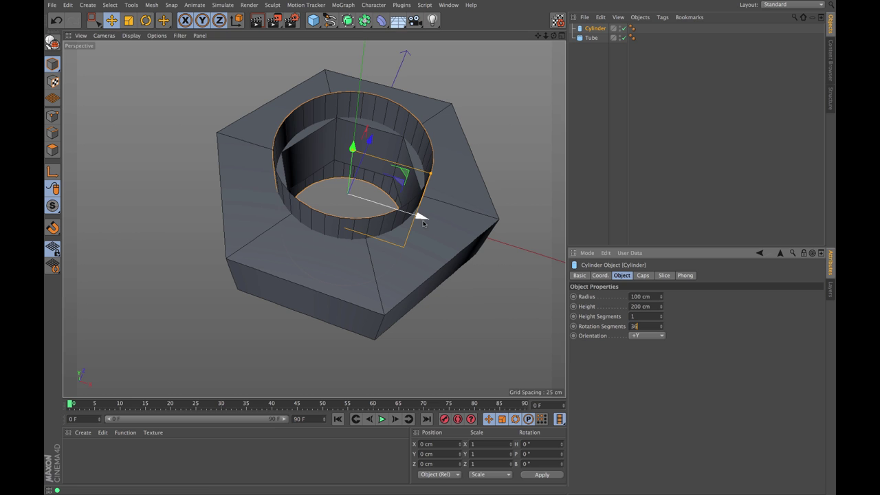
Switch the viewport to the Top view to compare the cylinder's outline with the tube's hexagonal hole.
click(104, 35)
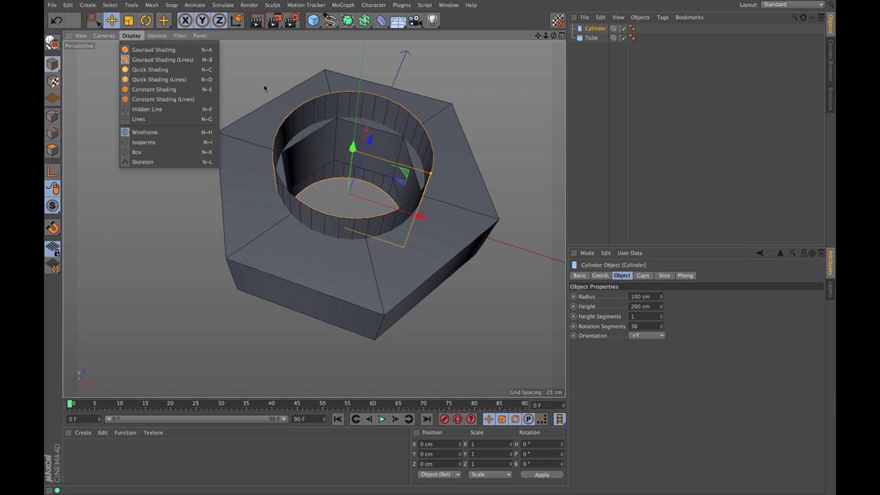
click(309, 123)
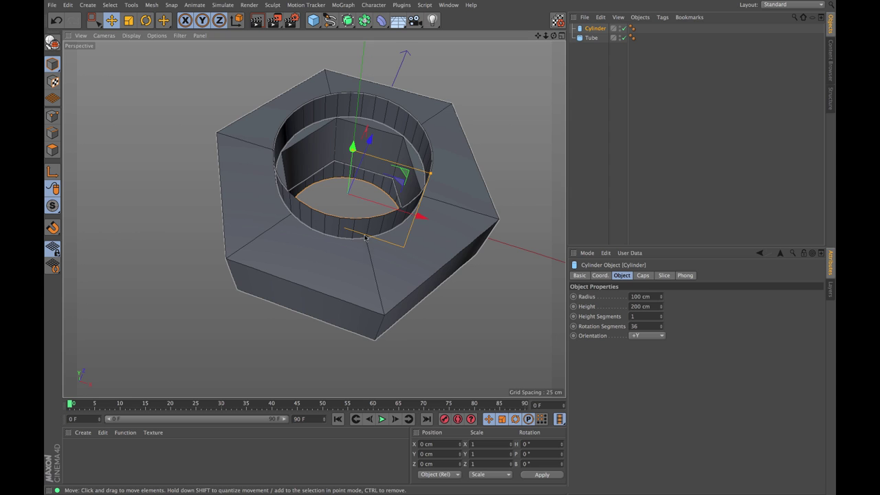
click(106, 36)
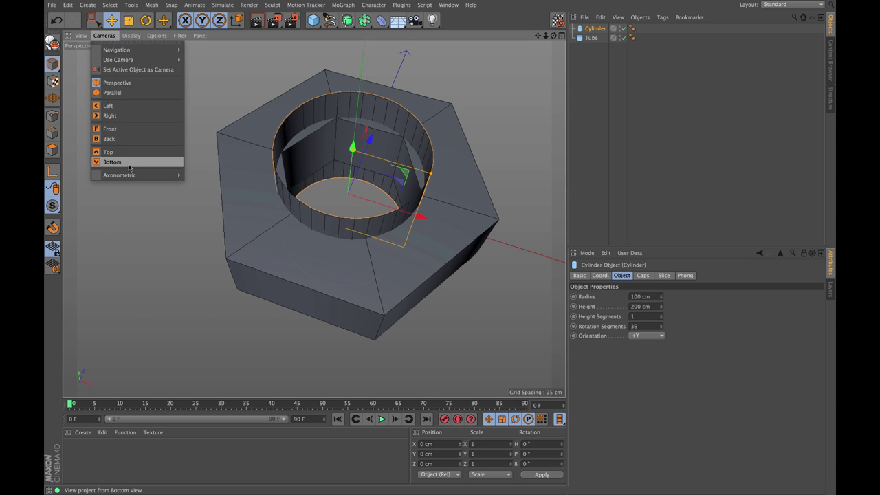
click(127, 157)
scroll(296, 211, up, 5)
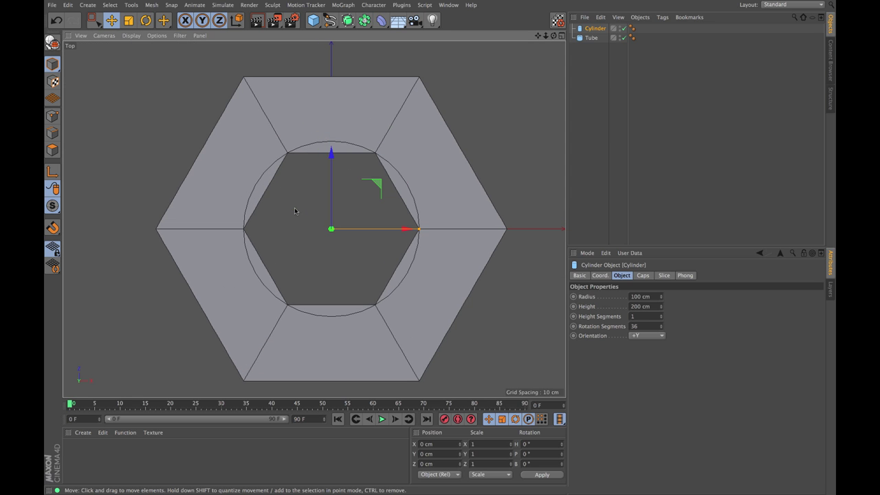
scroll(312, 204, up, 2)
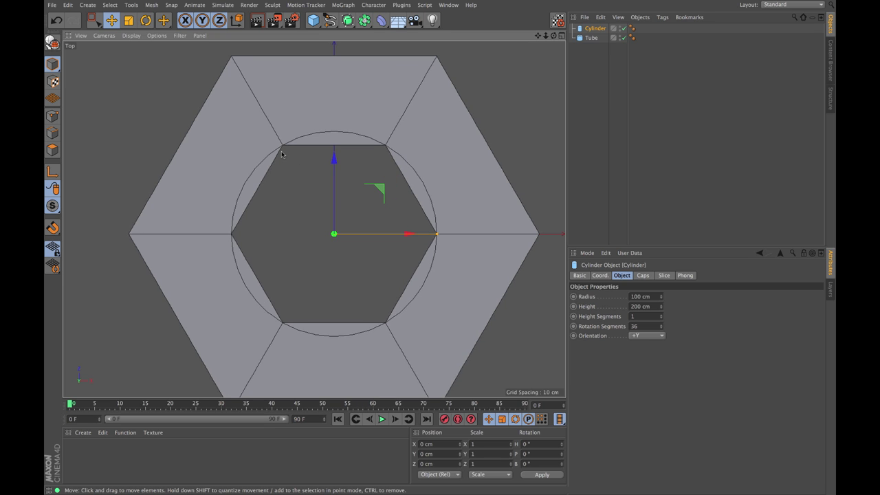
Reduce the cylinder's rotation segments to 11 and turn its caps back on.
drag(662, 328, 638, 361)
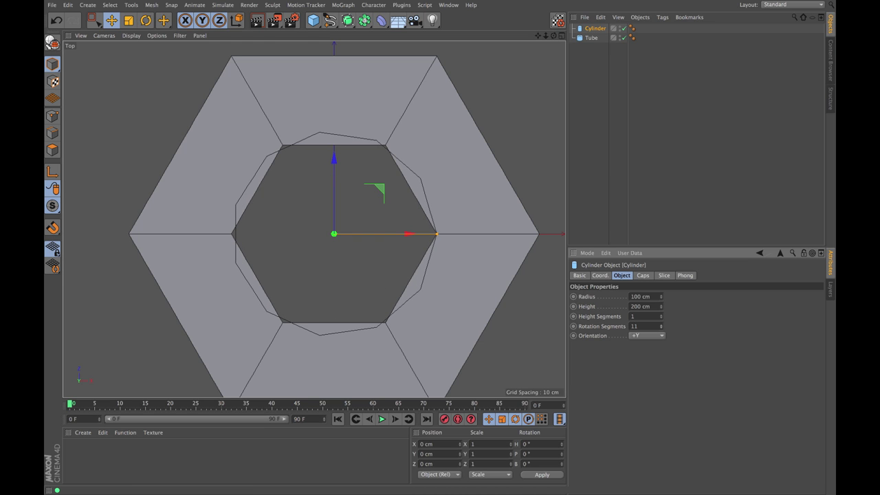
double_click(645, 326)
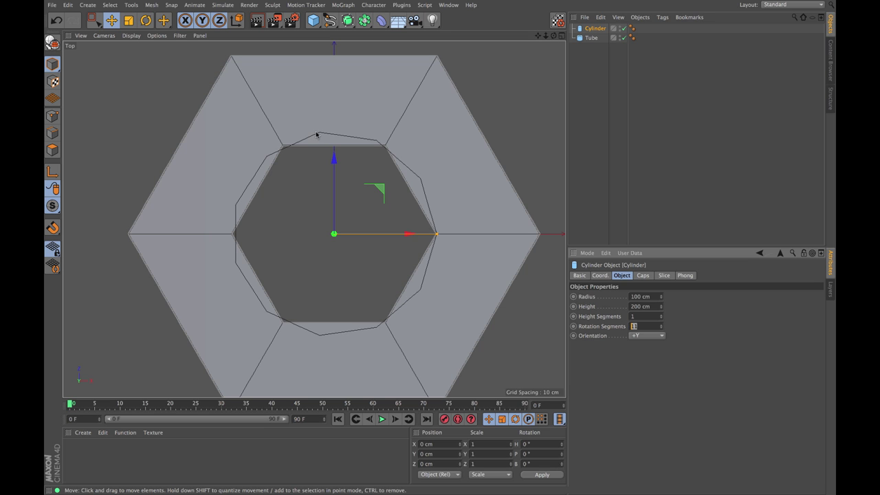
click(644, 277)
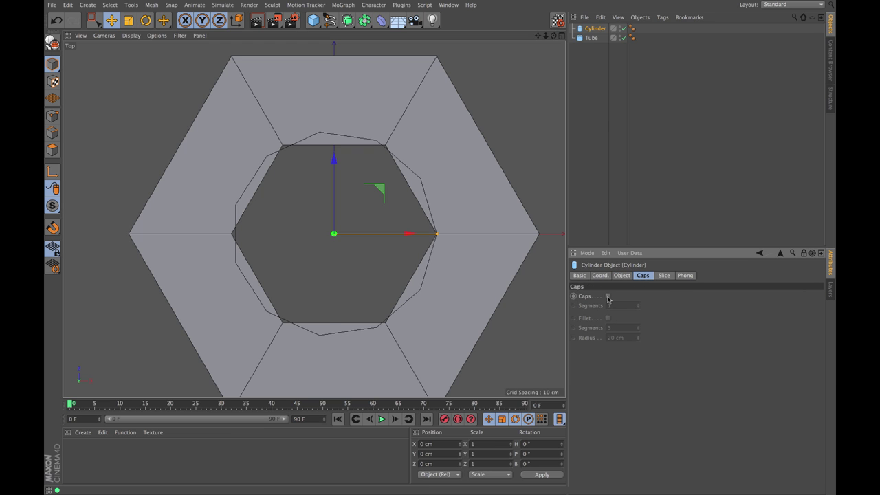
click(608, 296)
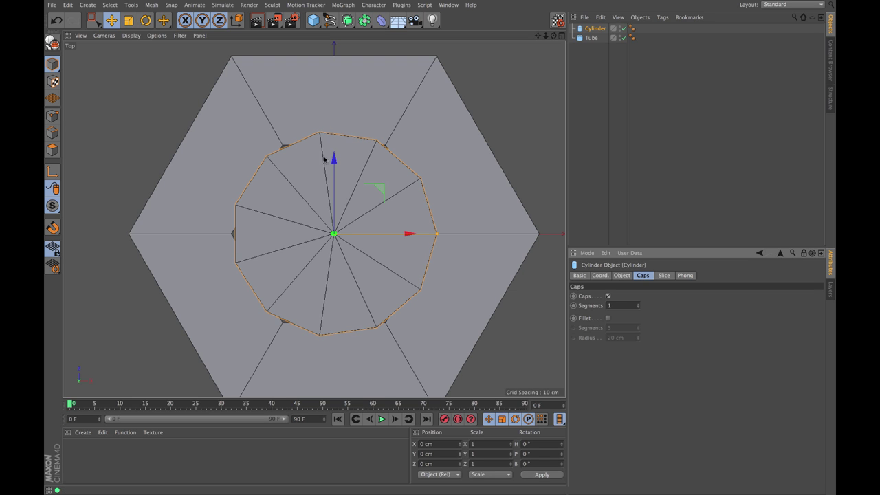
click(619, 276)
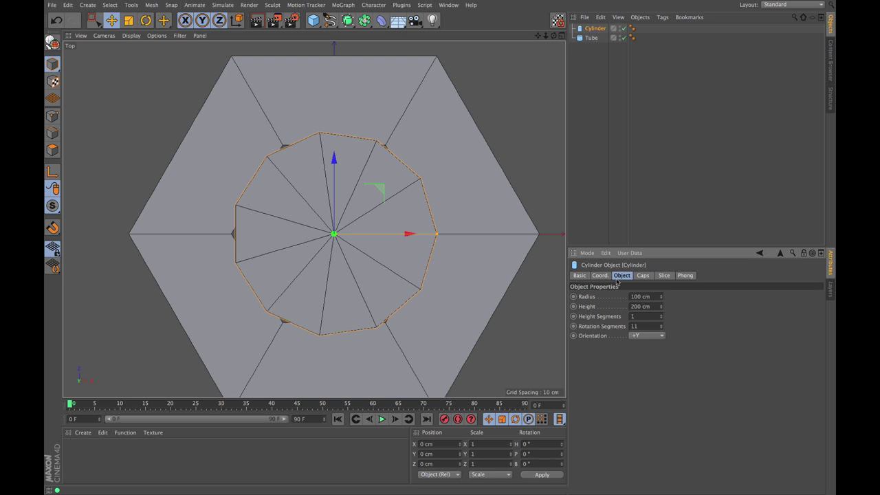
Set the cylinder's rotation segments to 18, a multiple of the tube's six rotation segments.
click(660, 328)
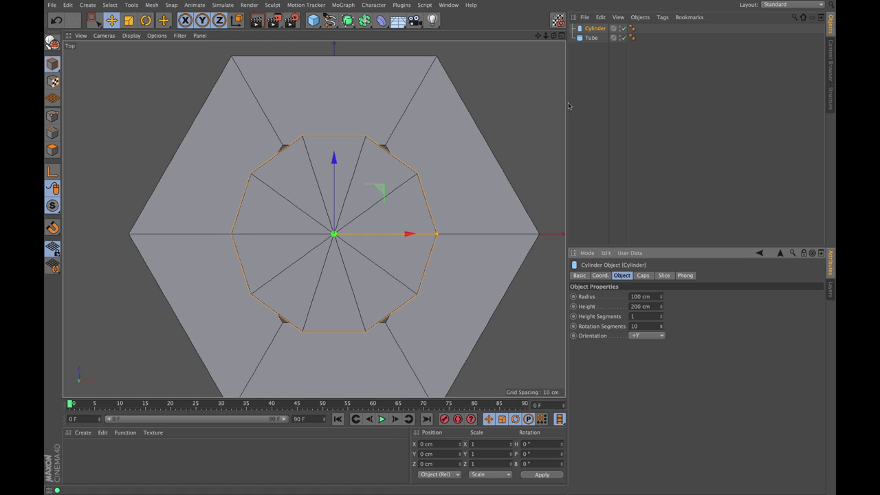
click(591, 39)
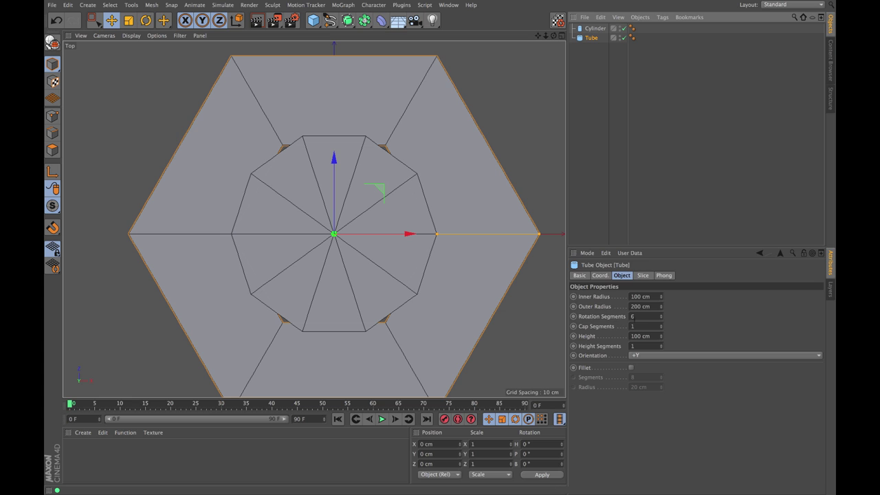
click(632, 317)
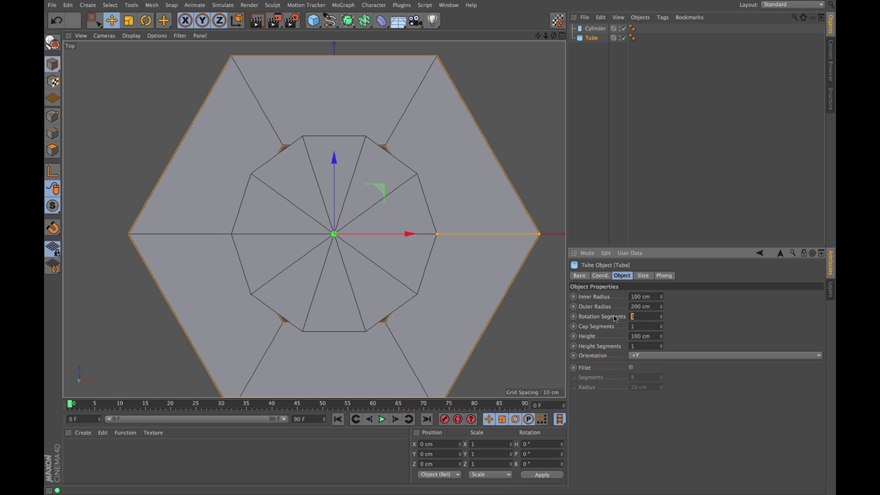
click(595, 28)
click(632, 325)
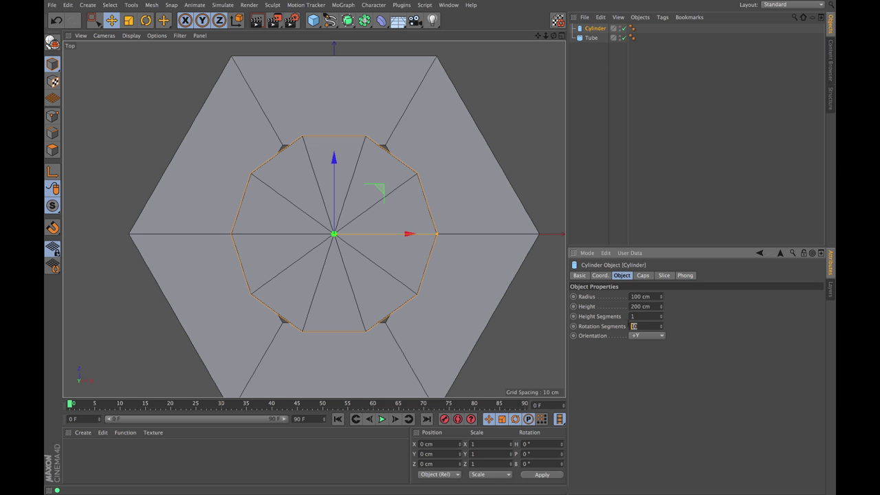
right_click(624, 326)
click(668, 380)
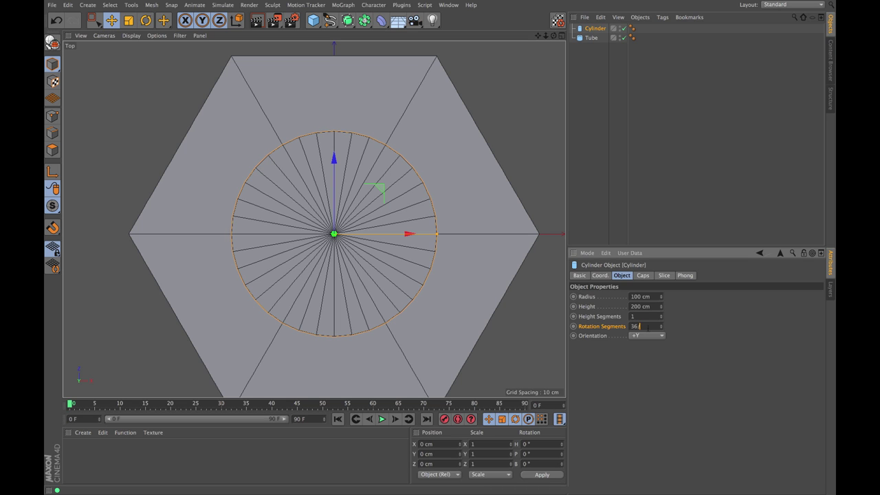
key(Return)
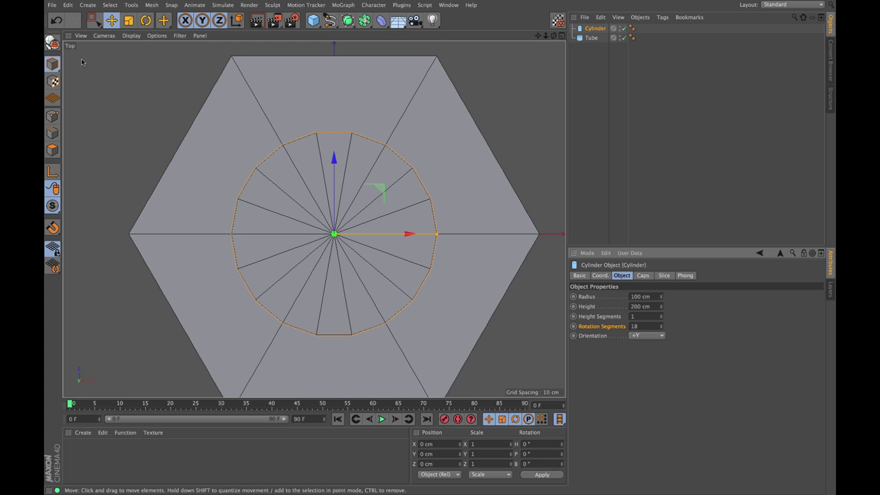
Return to the Perspective view and turn off the cylinder's caps.
click(103, 35)
click(117, 82)
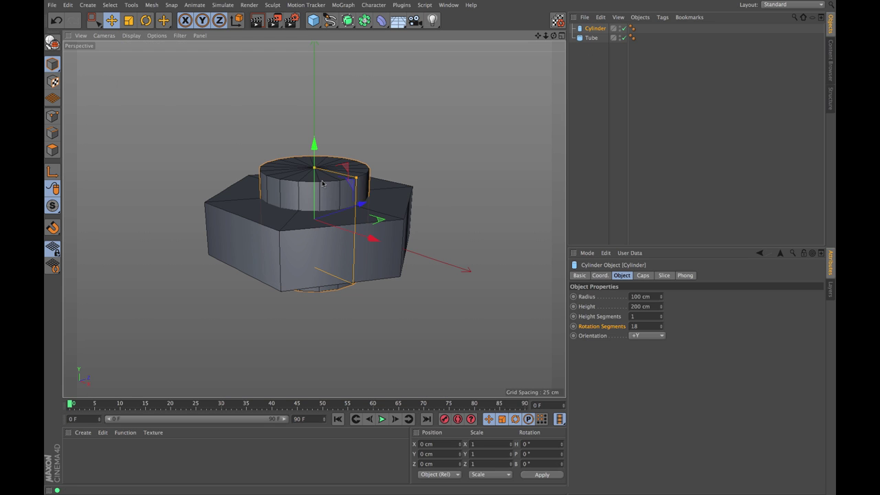
click(645, 277)
click(607, 296)
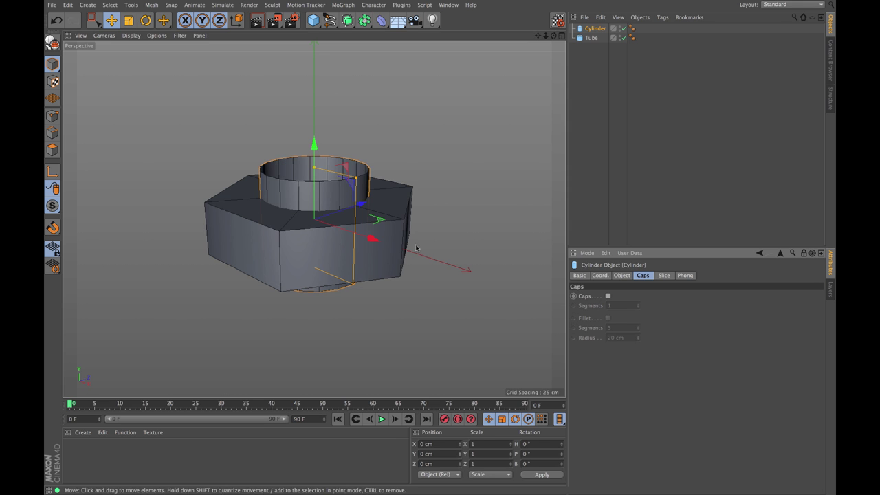
drag(553, 35, 316, 226)
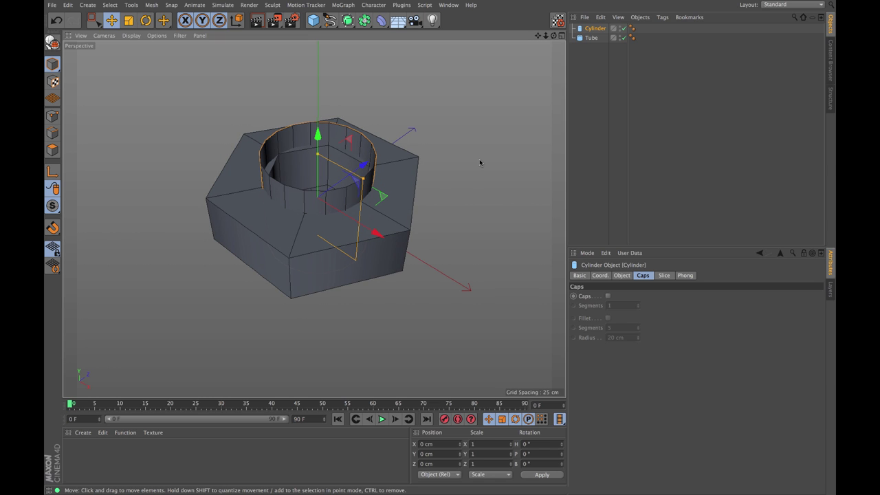
Select the tube and cylinder together and convert both into editable polygon objects.
click(591, 38)
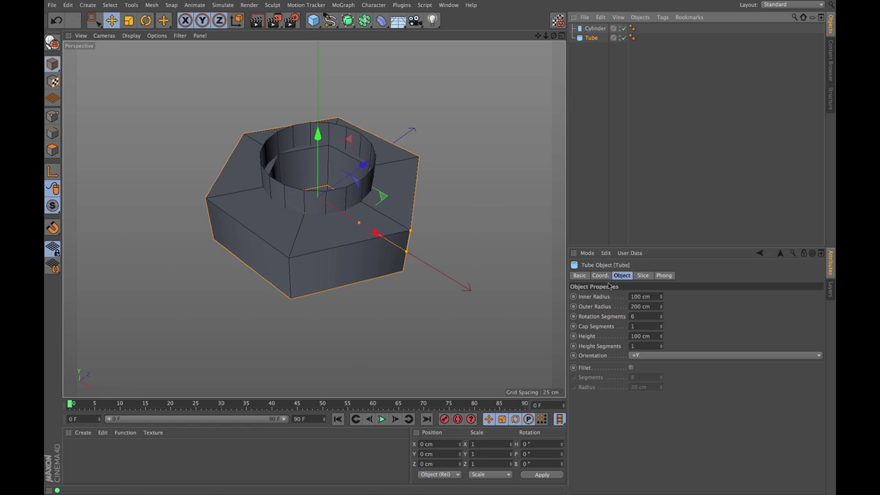
scroll(327, 206, up, 3)
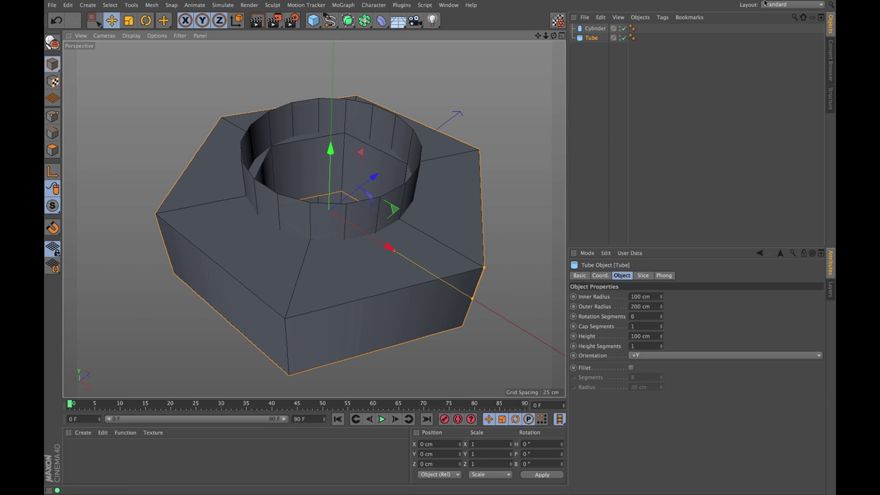
click(594, 29)
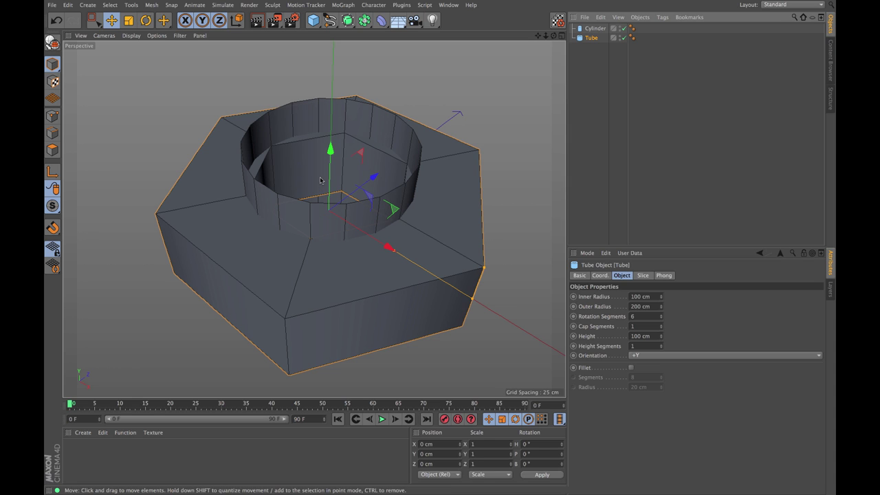
ctrl+click(590, 28)
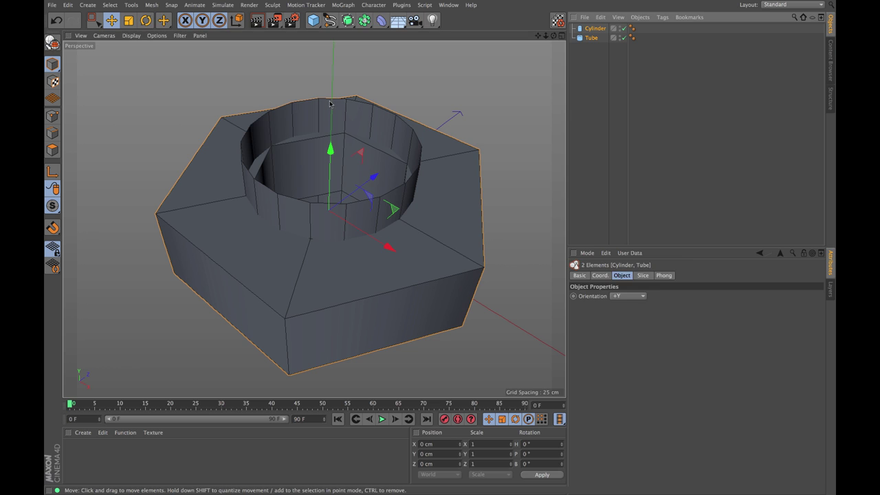
key(c)
click(597, 67)
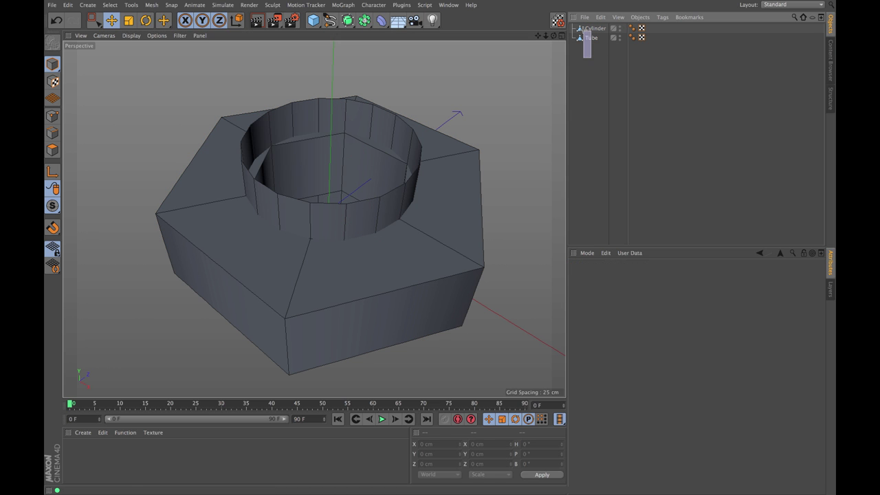
Switch to Polygon mode, hide the cylinder in the viewport and make the tube the active object.
drag(584, 28, 581, 30)
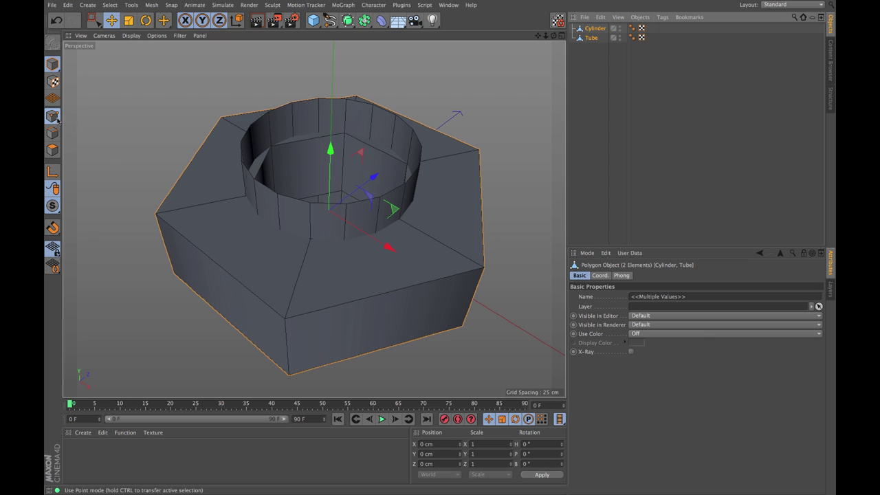
click(53, 149)
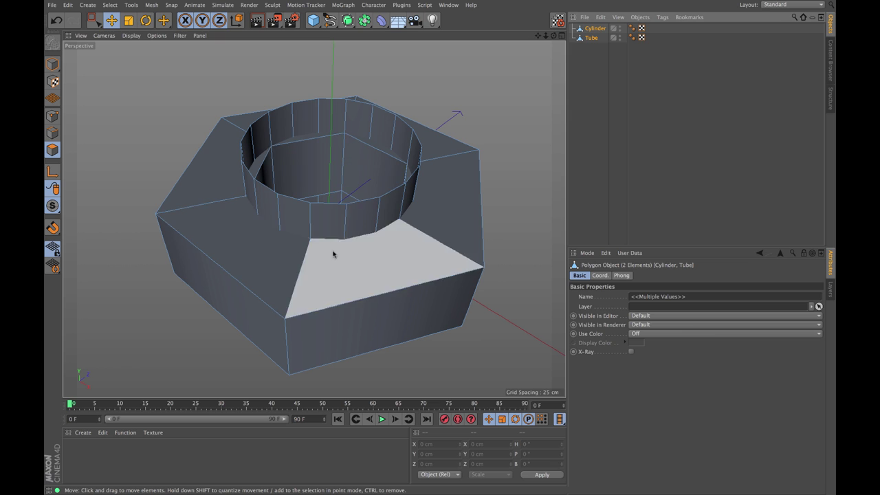
click(588, 66)
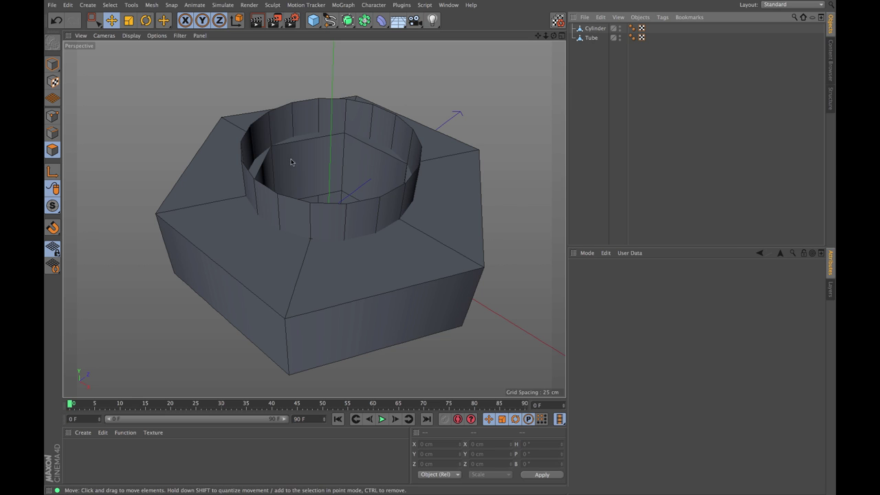
click(619, 28)
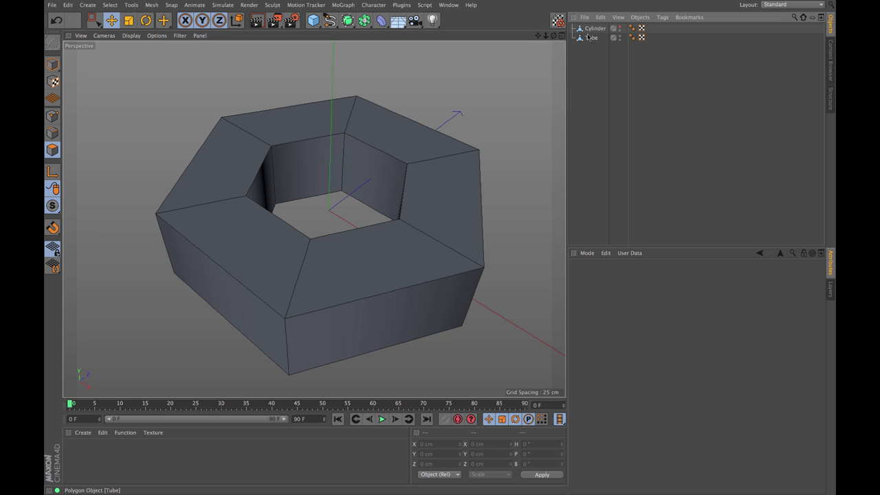
click(342, 169)
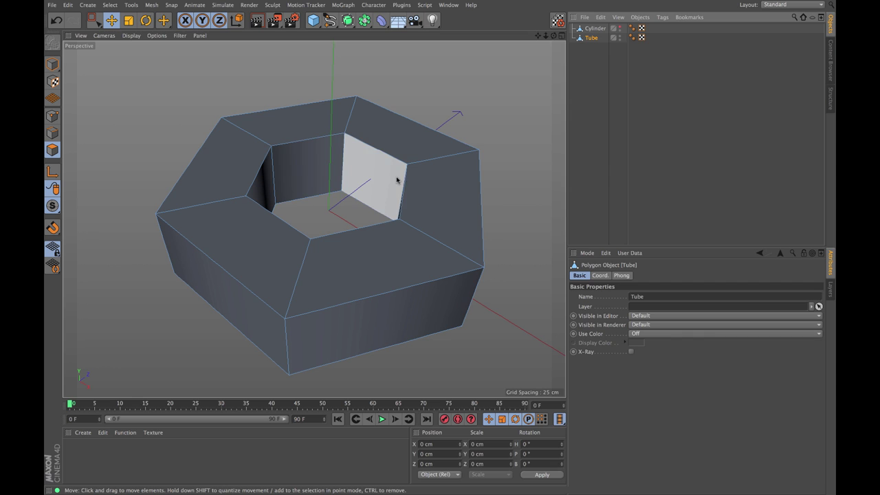
scroll(334, 181, up, 1)
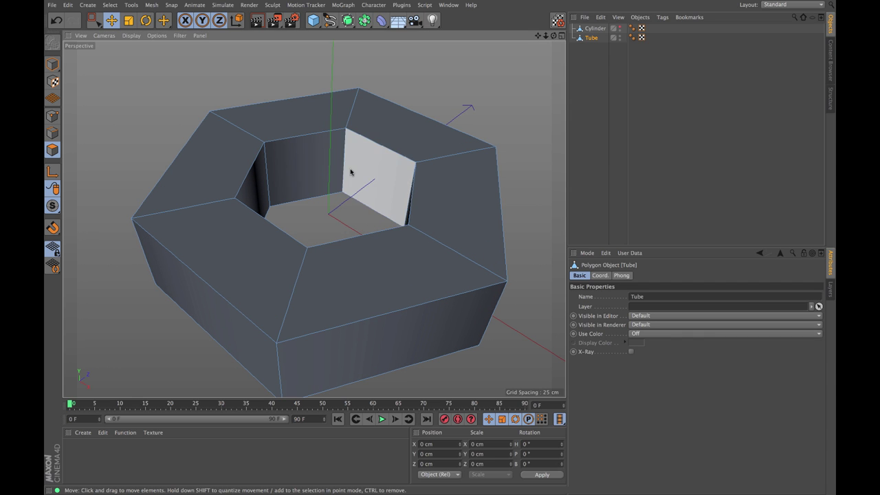
click(618, 28)
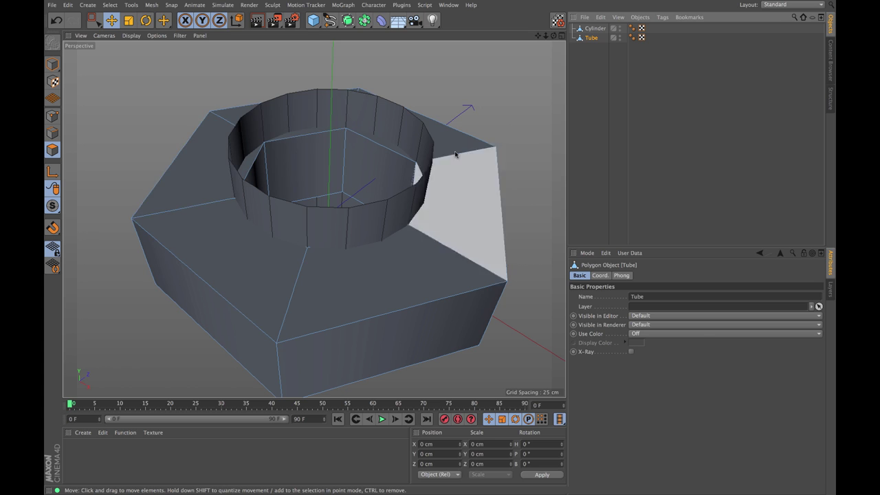
click(620, 28)
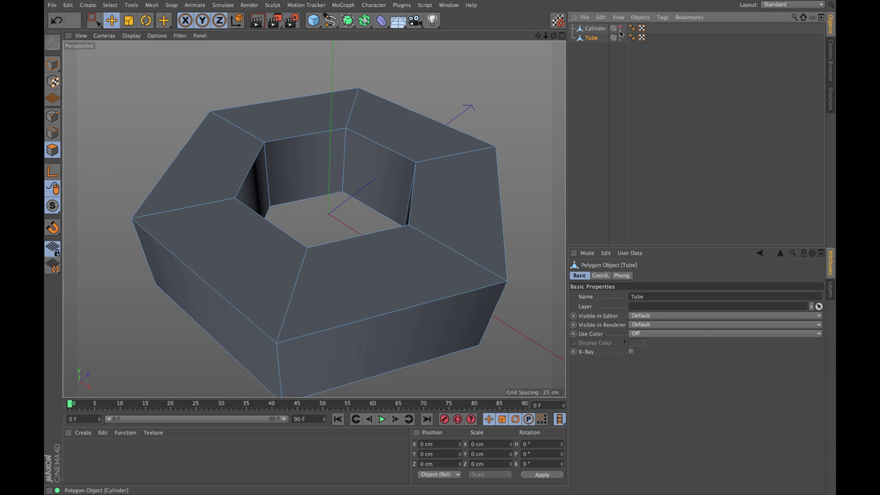
Use Loop Selection to select the polygons of the tube's inner wall and delete them.
right_click(303, 181)
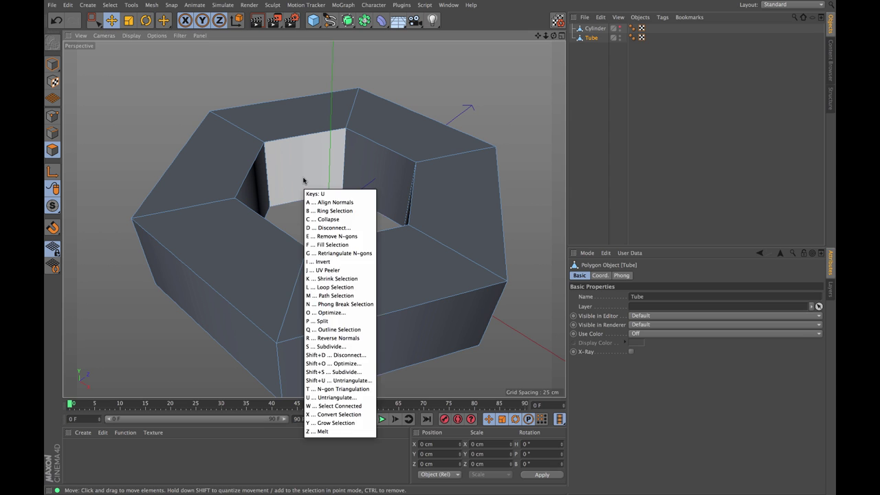
click(323, 203)
click(111, 6)
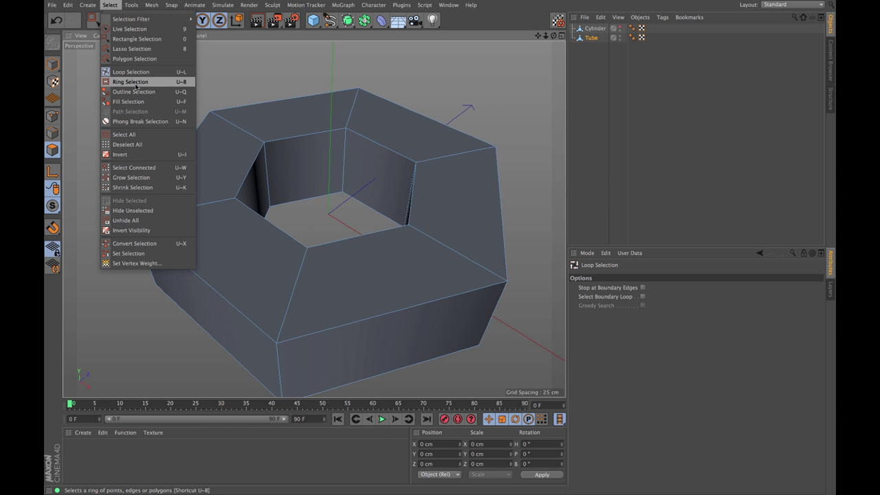
click(131, 72)
click(341, 174)
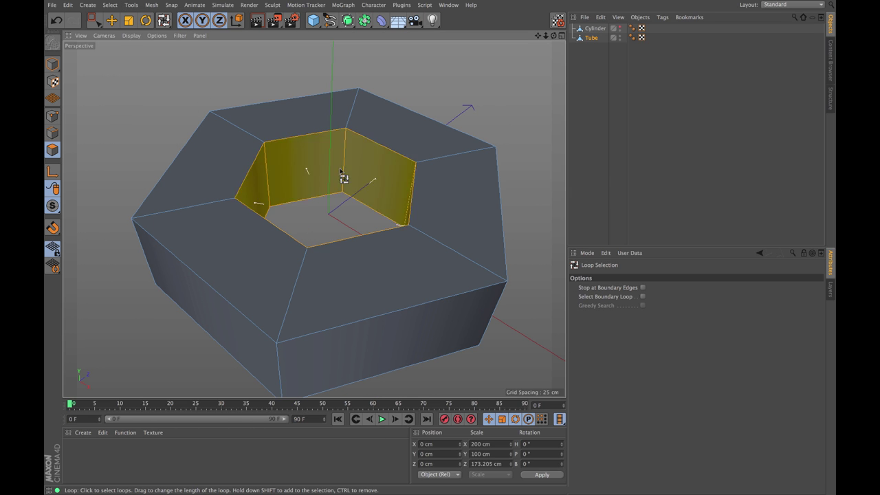
ctrl+click(286, 180)
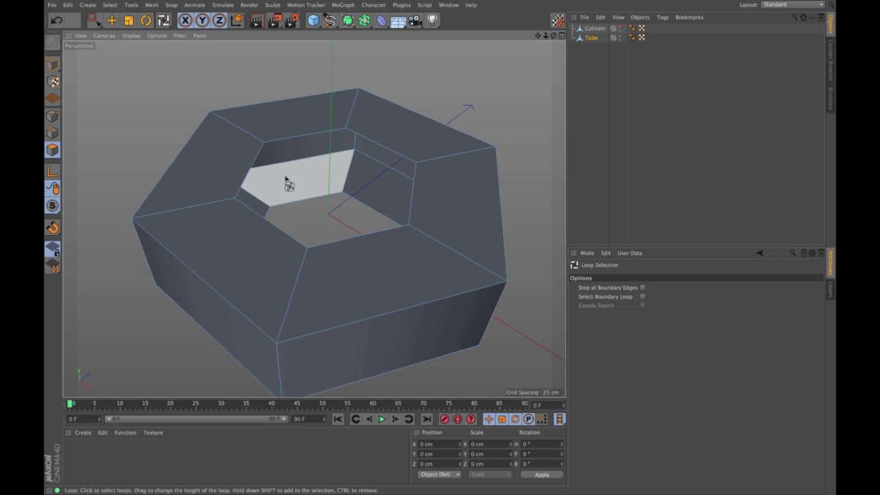
With Live Selection, try lifting one top polygon of the tube to about 63 cm in Y, and undo the move.
alt+drag(334, 187, 123, 176)
drag(96, 20, 122, 32)
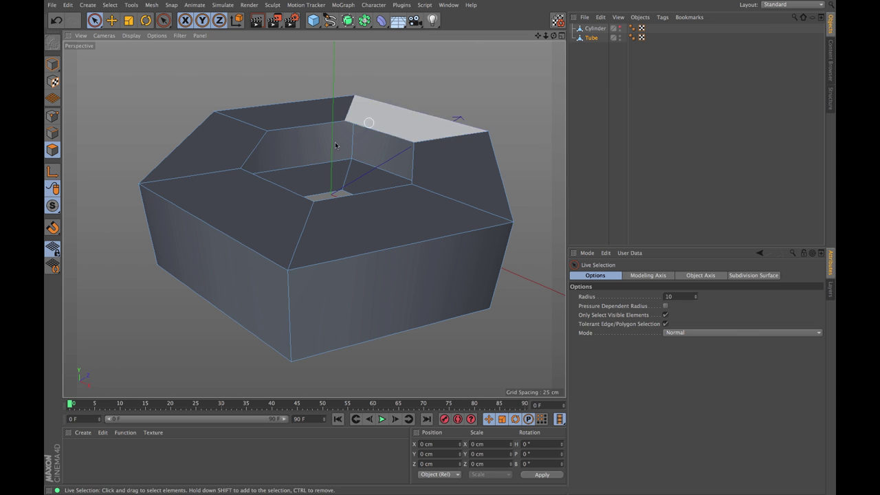
alt+middle_drag(365, 152, 377, 145)
scroll(351, 149, down, 2)
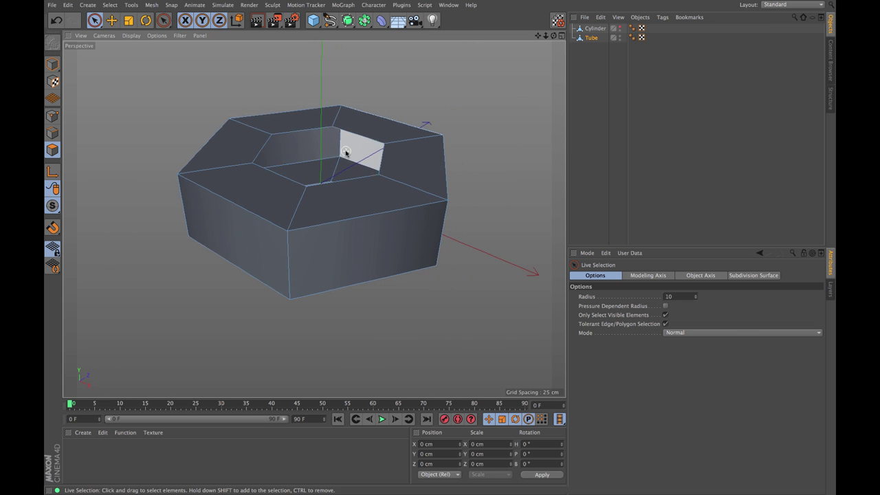
alt+drag(353, 148, 289, 186)
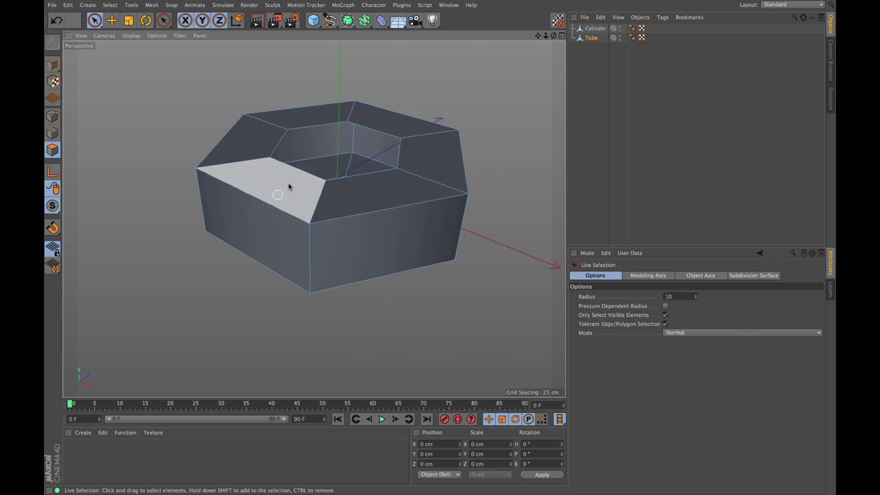
click(255, 173)
drag(271, 113, 448, 137)
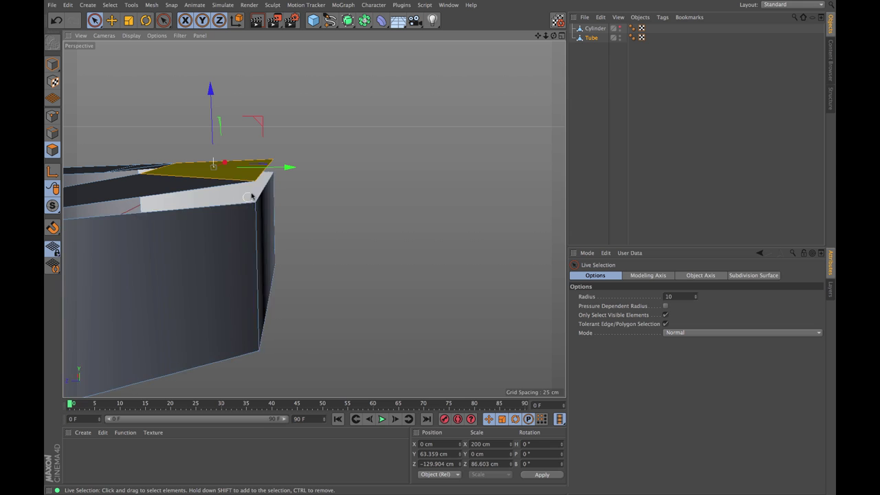
alt+drag(251, 197, 224, 205)
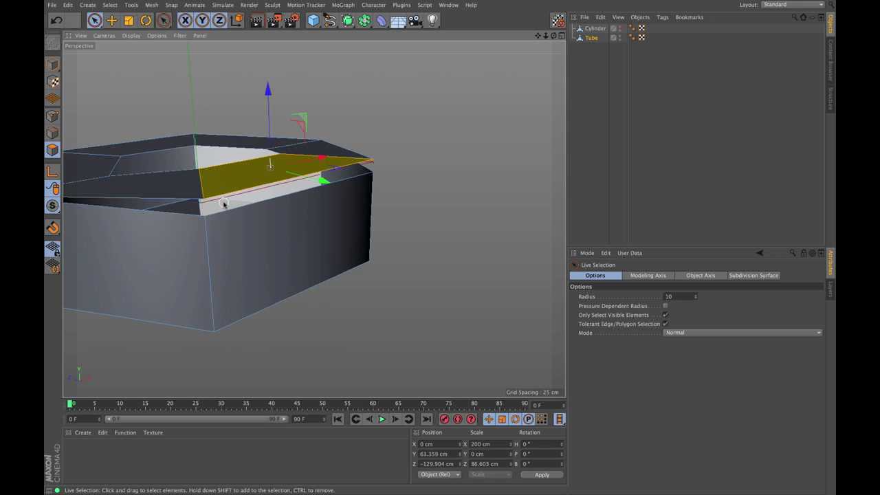
key(ctrl+z)
Loop-select the tube's ring of top polygons, try moving it away from the sides, and undo the move.
key(u)
key(l)
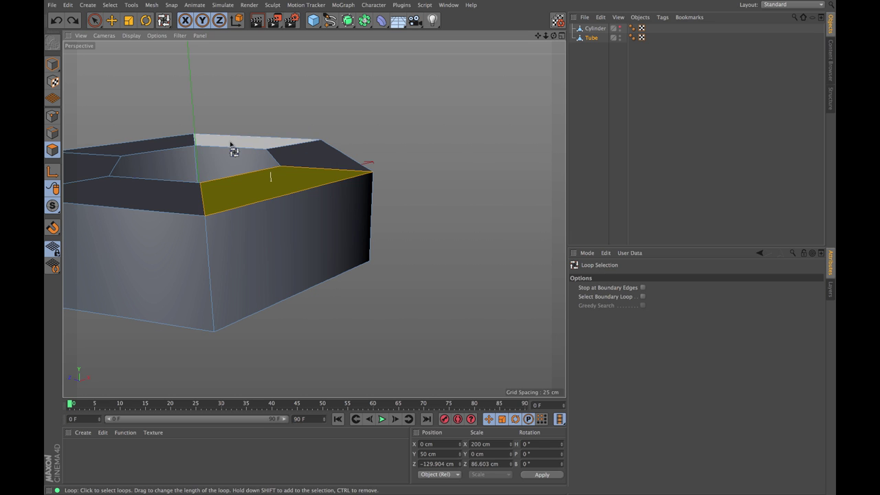
click(232, 144)
alt+drag(232, 144, 320, 167)
key(e)
drag(327, 121, 291, 180)
key(ctrl+z)
Clear the polygon selection on the tube and optimize its mesh.
click(409, 128)
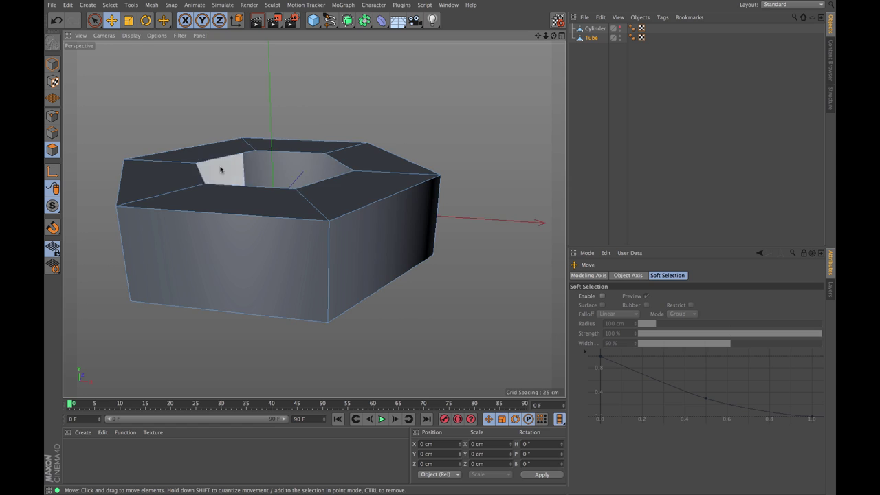
alt+drag(222, 169, 247, 135)
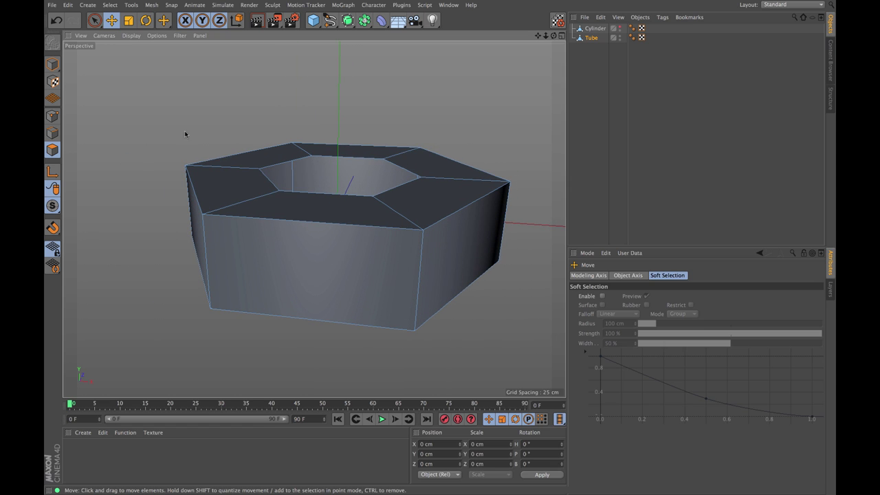
right_click(159, 100)
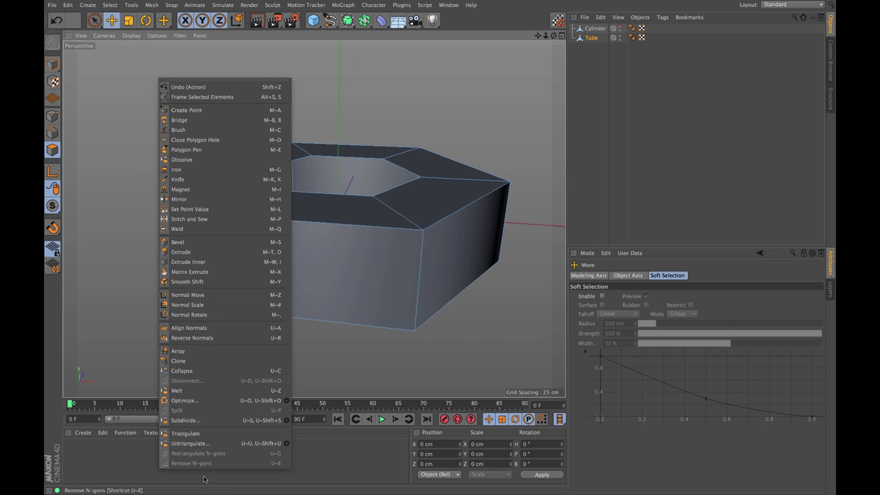
click(197, 402)
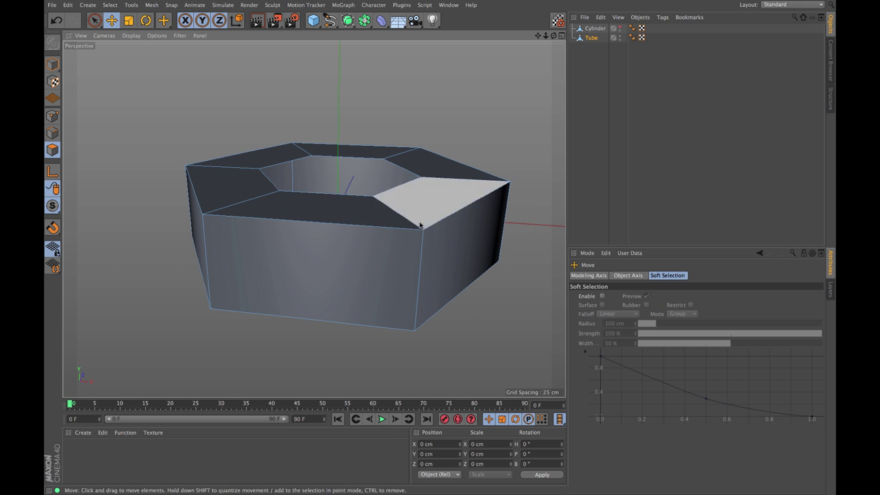
alt+drag(353, 197, 412, 230)
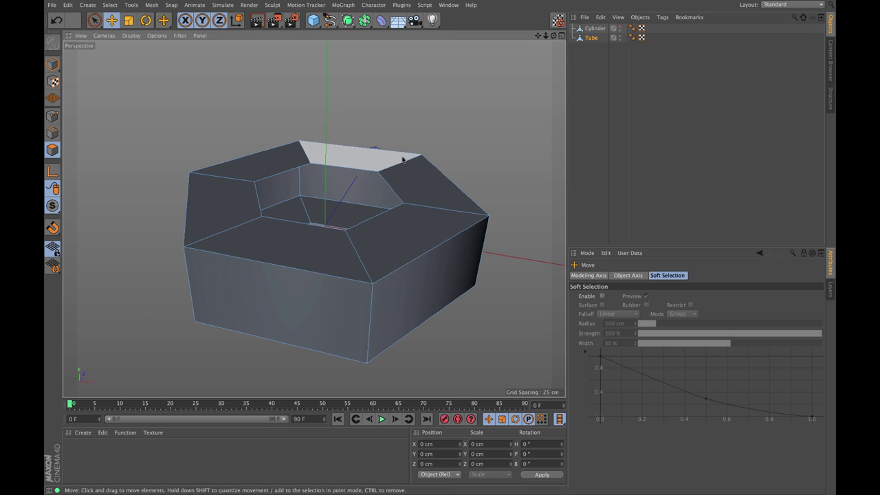
Show the cylinder in the viewport again and make the tube the only active object in Edge mode.
click(620, 29)
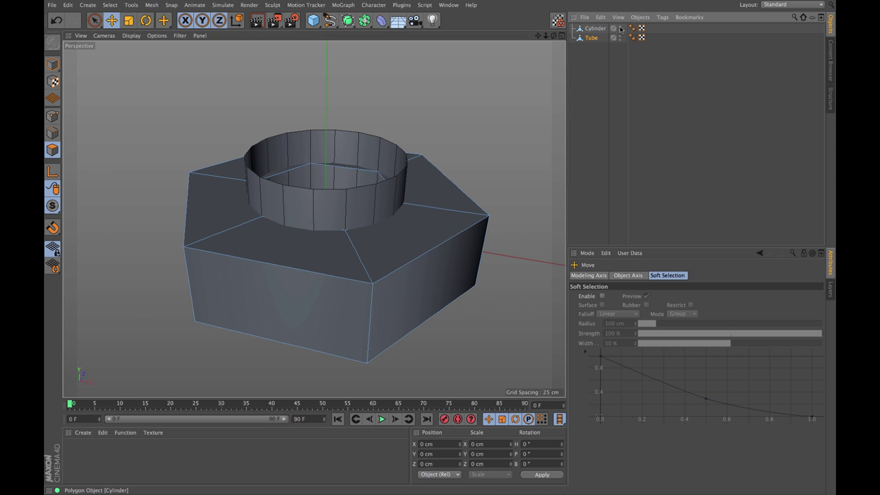
click(596, 29)
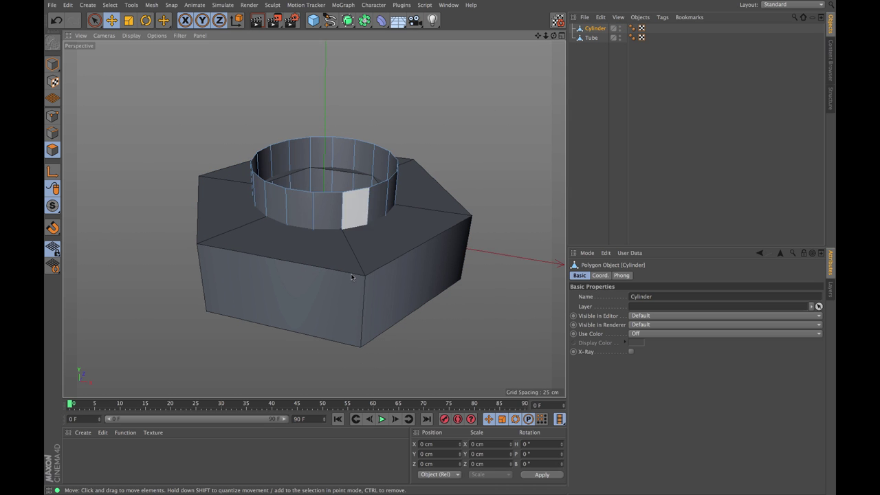
alt+drag(343, 206, 296, 255)
alt+drag(370, 211, 247, 172)
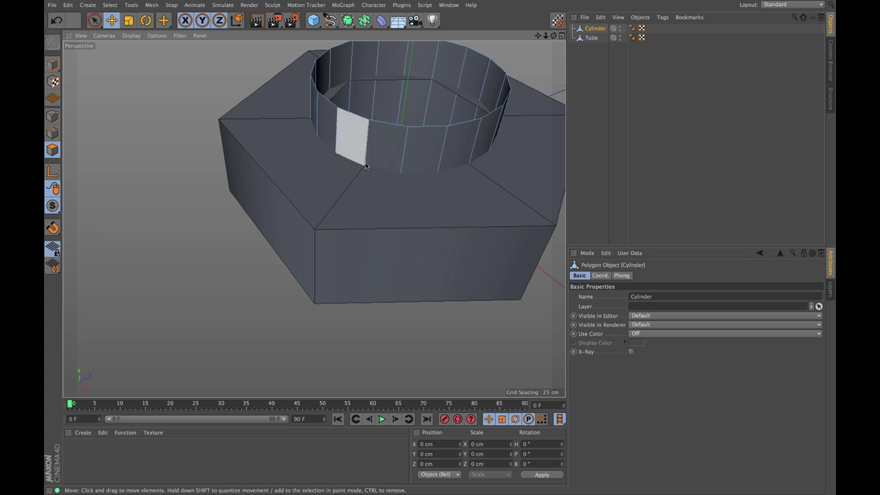
ctrl+click(592, 38)
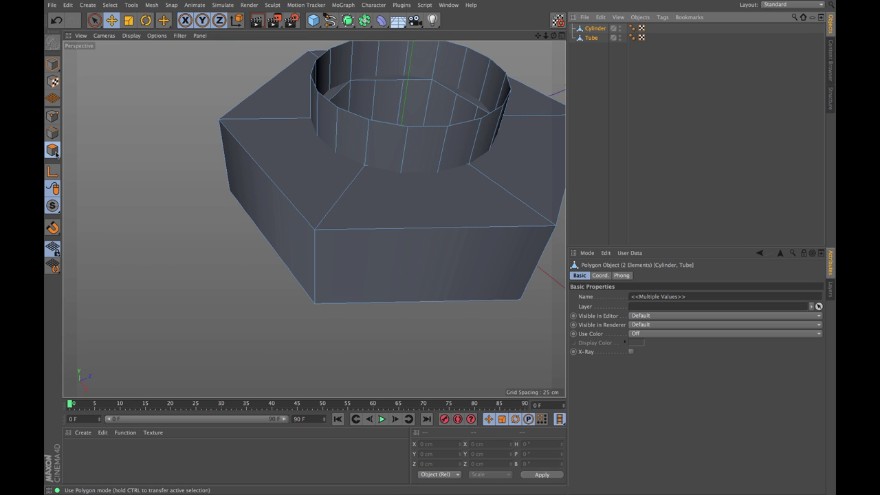
click(381, 103)
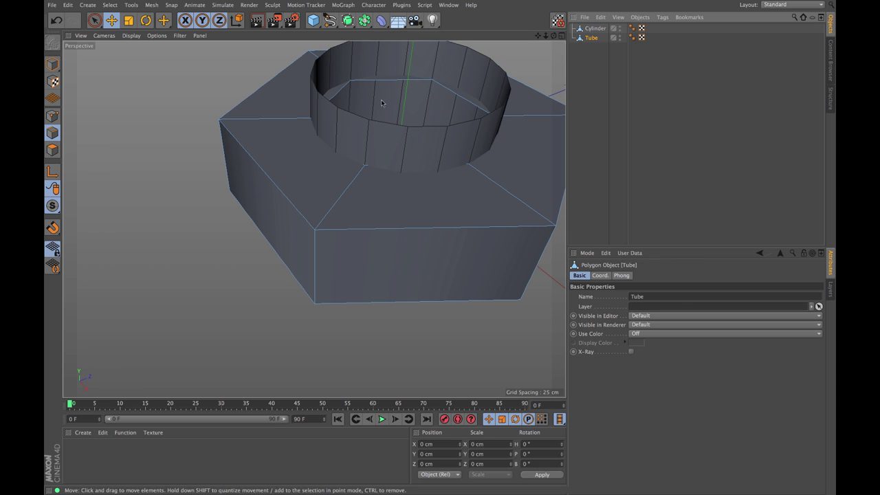
Loop-select the edges of the tube's top inner opening, try raising them to about 101 cm in Y, and undo the move.
key(u)
key(l)
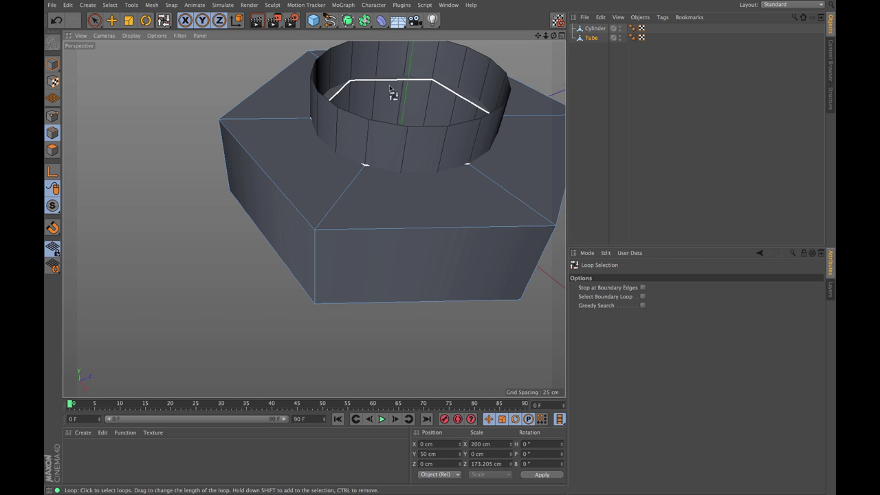
click(390, 90)
key(e)
alt+drag(390, 89, 354, 140)
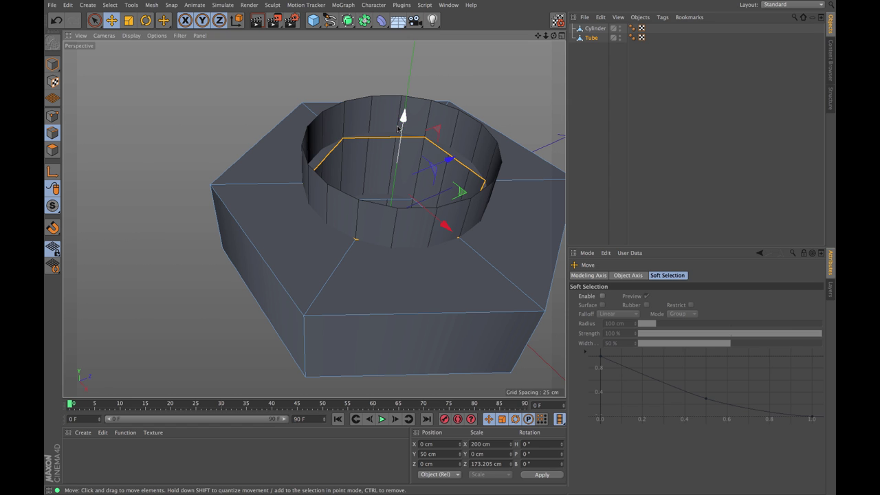
drag(403, 115, 412, 75)
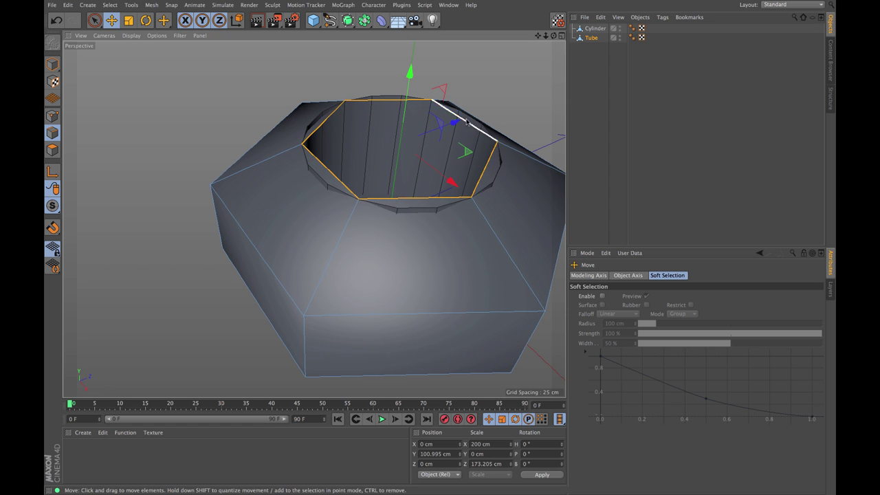
key(ctrl+z)
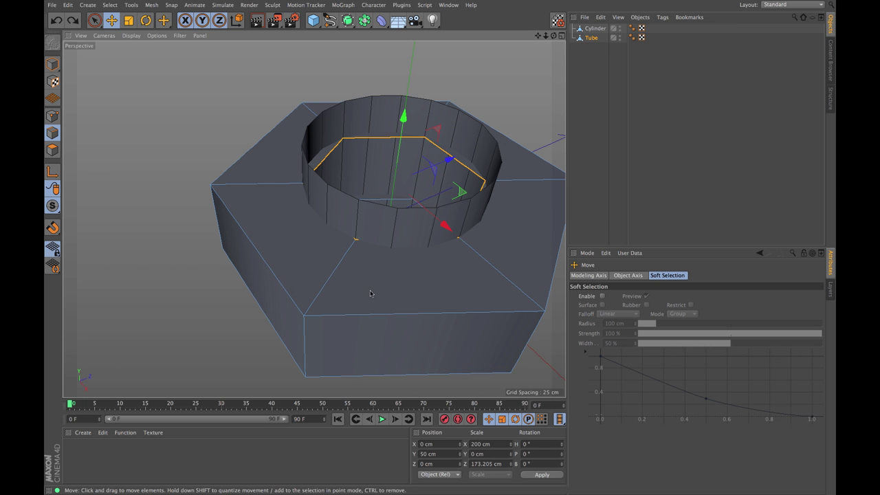
With both objects active, loop-select the cylinder's lower rim edges, try moving them up in Y, and undo the move and selection.
alt+drag(370, 294, 378, 216)
click(416, 266)
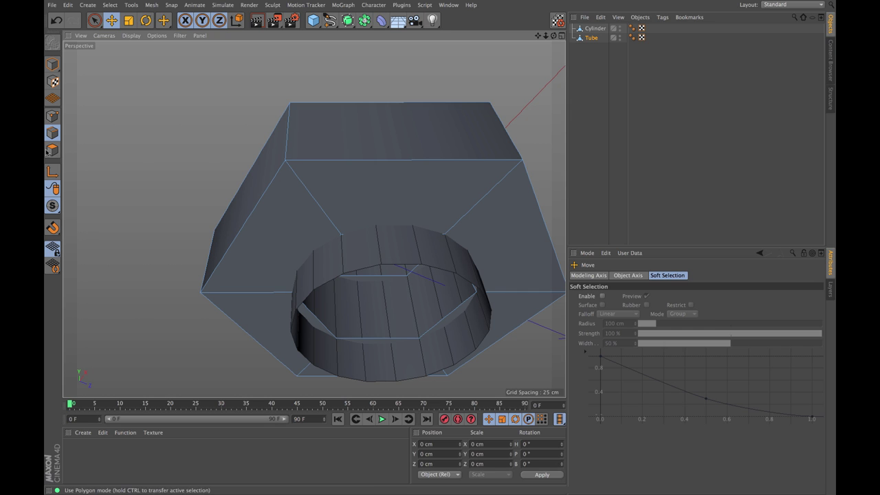
shift+click(320, 294)
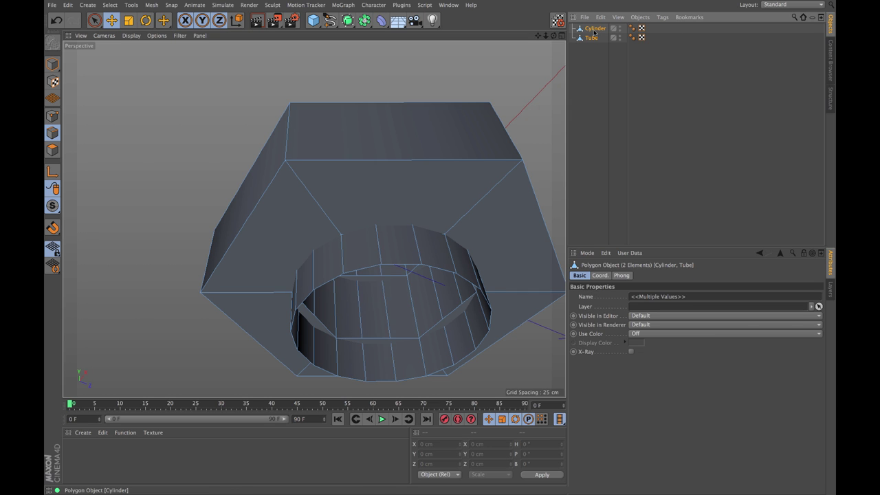
key(u)
key(l)
click(373, 275)
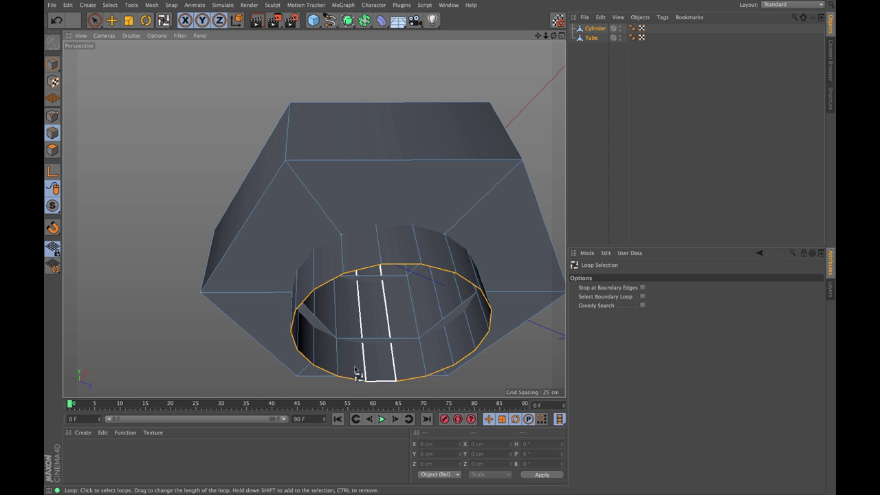
key(e)
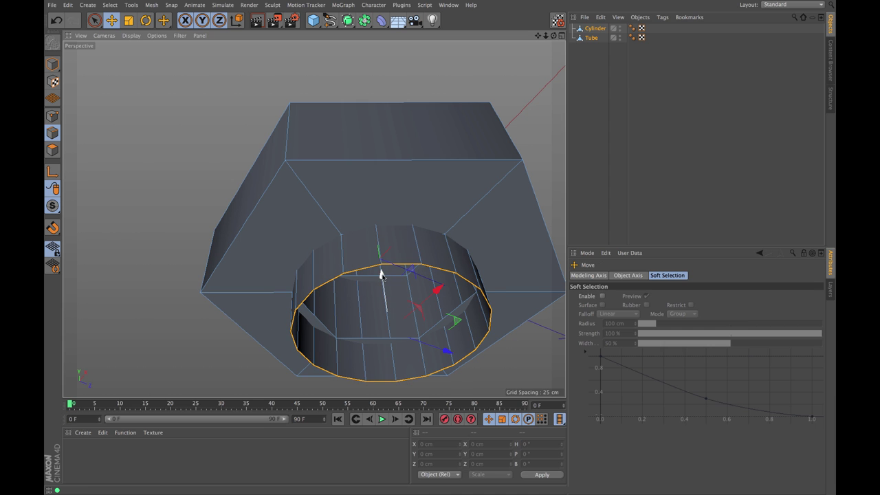
drag(383, 275, 383, 240)
key(ctrl+z)
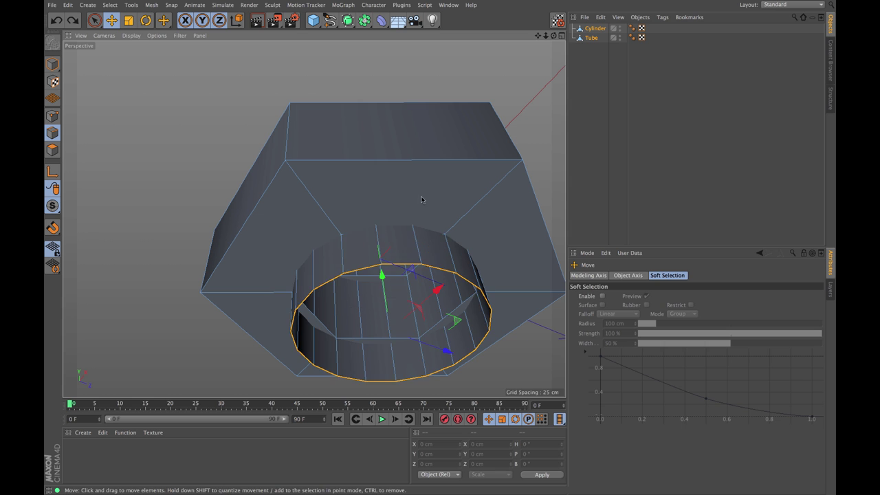
key(ctrl+z)
Make only the tube active and use Loop Selection to select its outer and inner top edge loops together.
alt+drag(418, 177, 411, 278)
scroll(410, 278, down, 6)
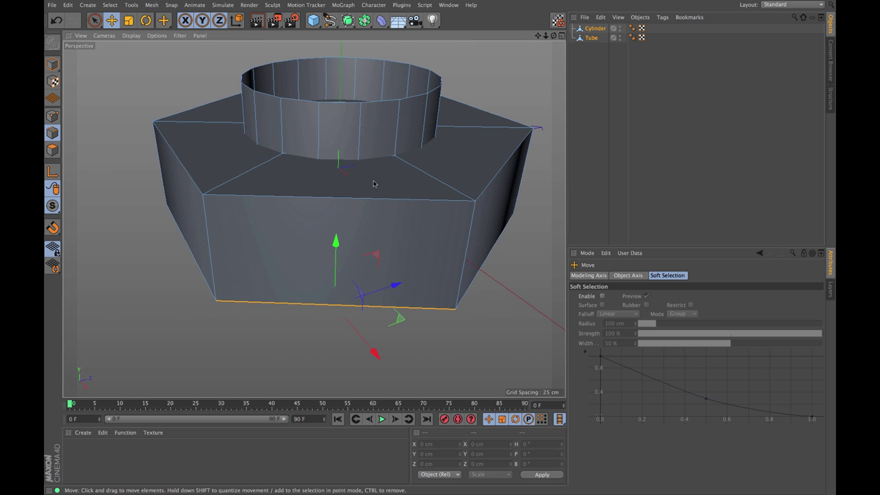
alt+drag(402, 192, 402, 219)
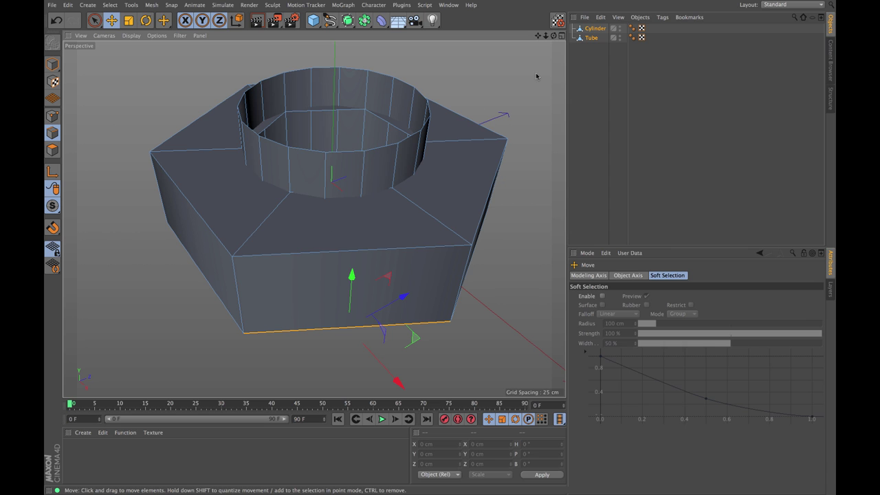
click(592, 44)
click(591, 38)
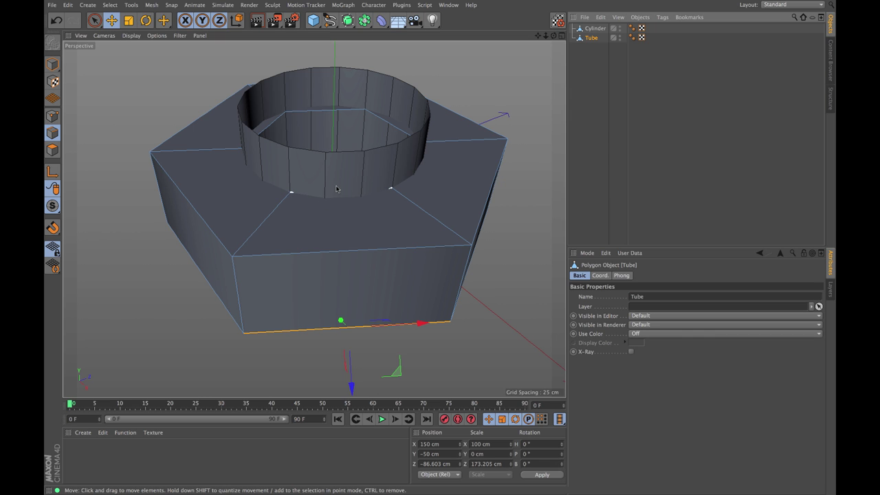
scroll(337, 188, up, 2)
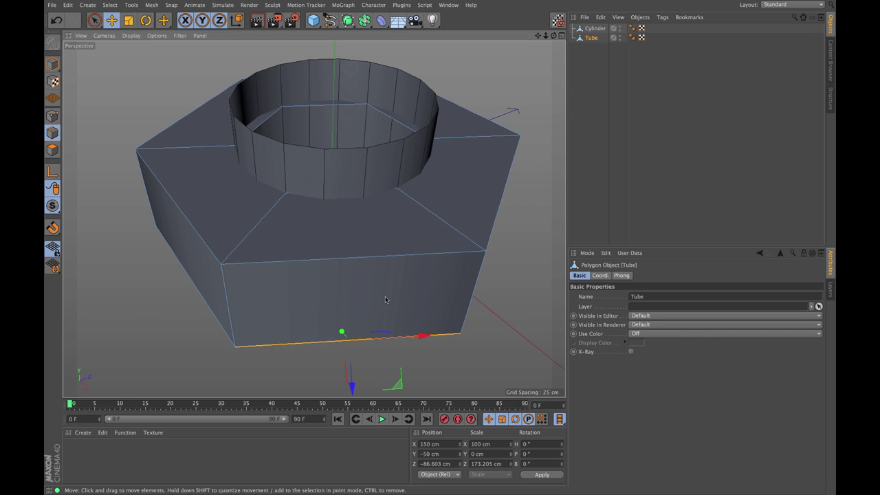
scroll(291, 208, down, 2)
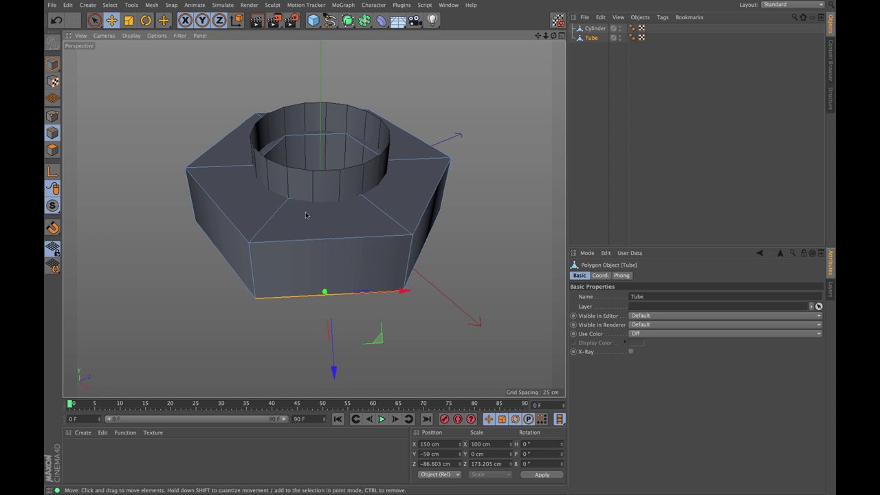
scroll(306, 215, up, 1)
key(u)
key(l)
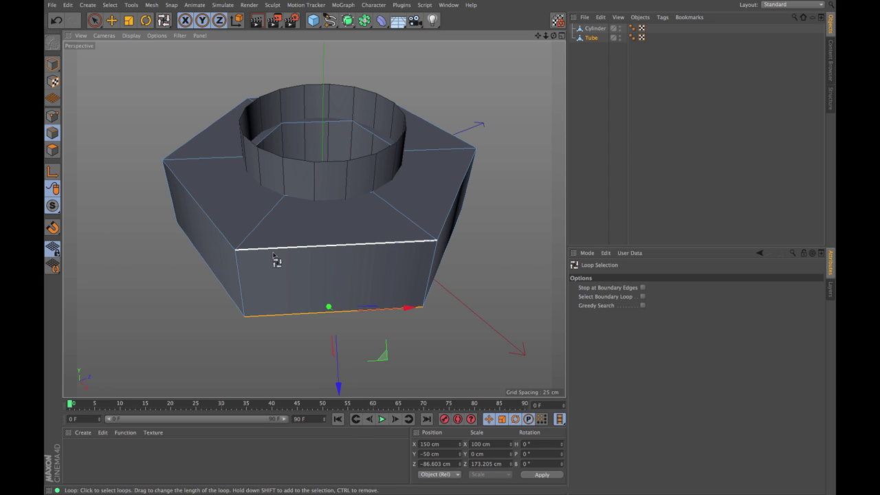
click(298, 252)
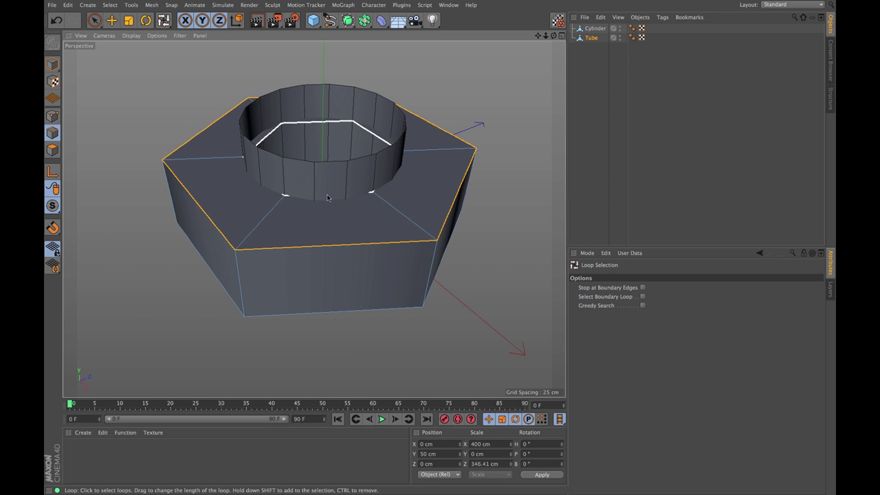
alt+drag(328, 198, 313, 213)
shift+click(327, 108)
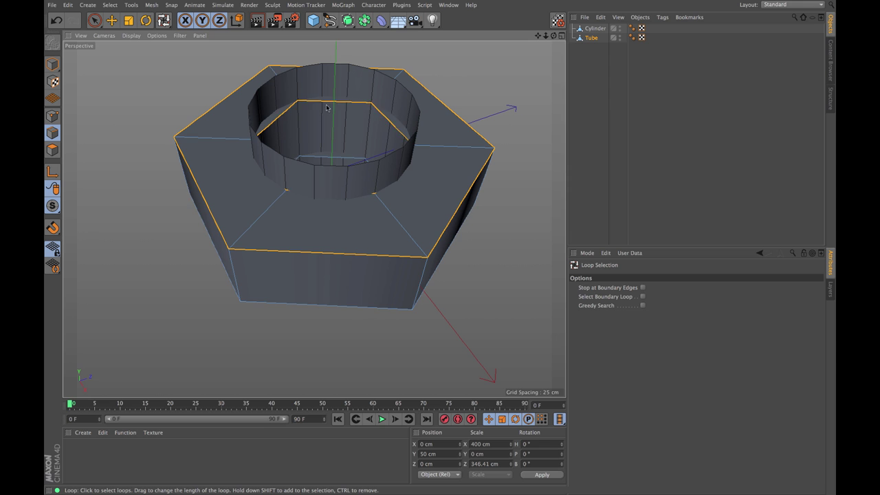
Add the tube's inner and outer bottom edge loops to the edge selection.
alt+drag(335, 165, 330, 190)
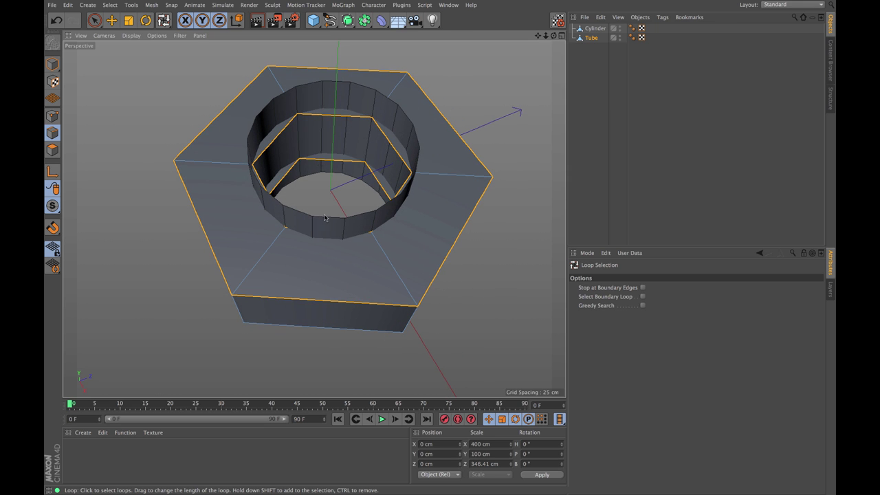
alt+drag(323, 161, 280, 249)
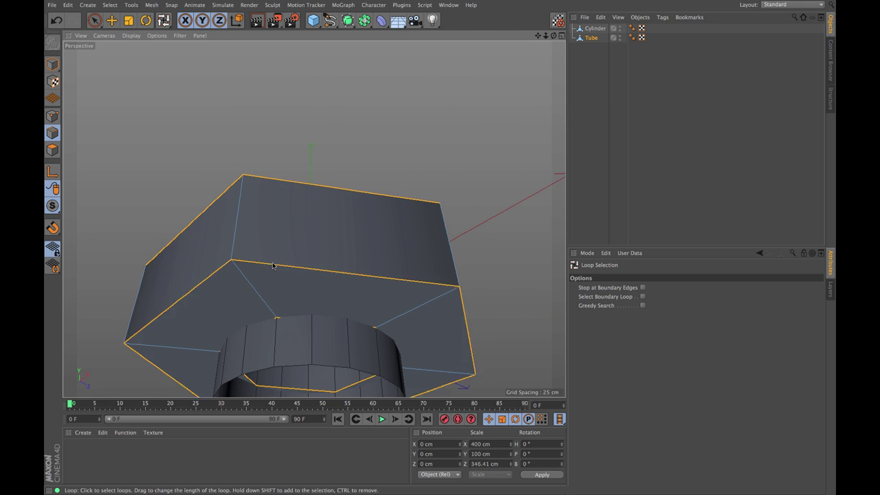
alt+drag(344, 226, 292, 322)
scroll(342, 159, up, 3)
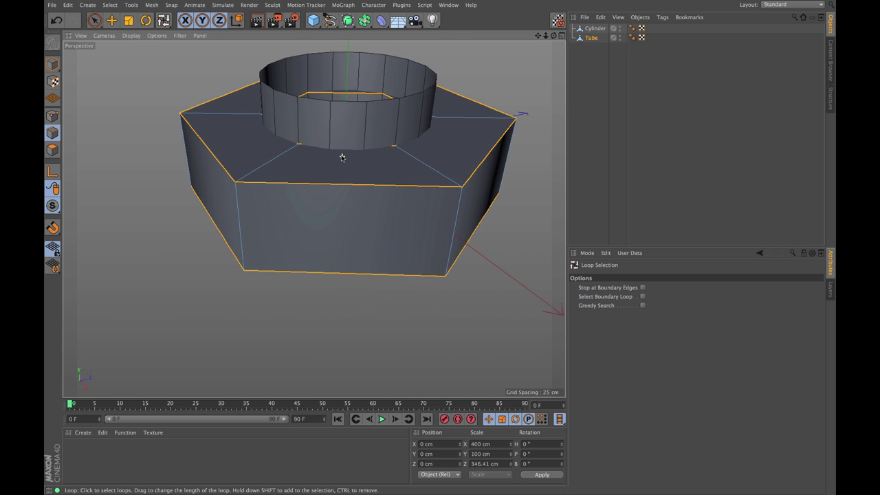
mouse_move(342, 158)
alt+mouse_down()
mouse_move(353, 206)
mouse_move(337, 246)
mouse_move(351, 169)
alt+mouse_up()
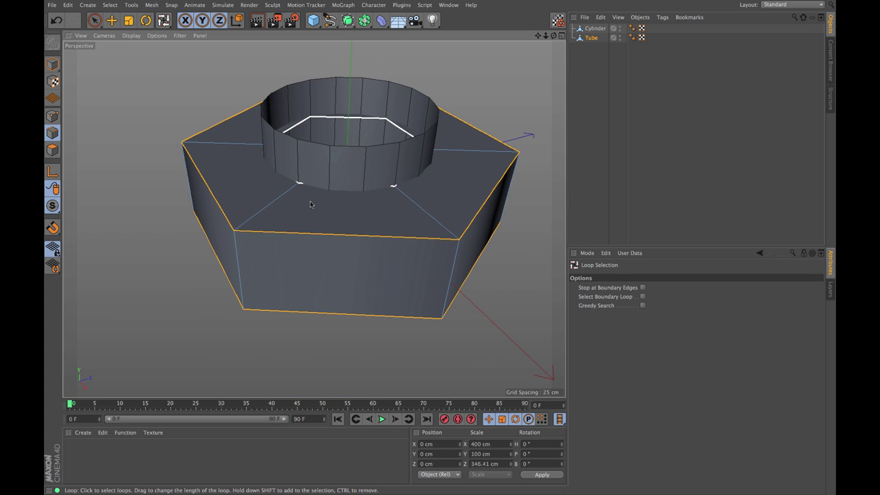
shift+click(310, 204)
Apply Edge Cut to the tube's selected edge loops with a subdivision of 2.
right_click(329, 200)
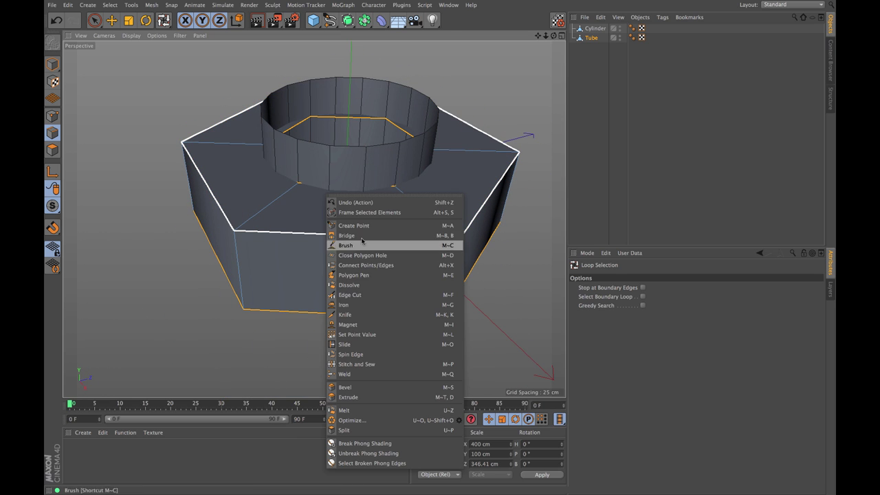
click(350, 294)
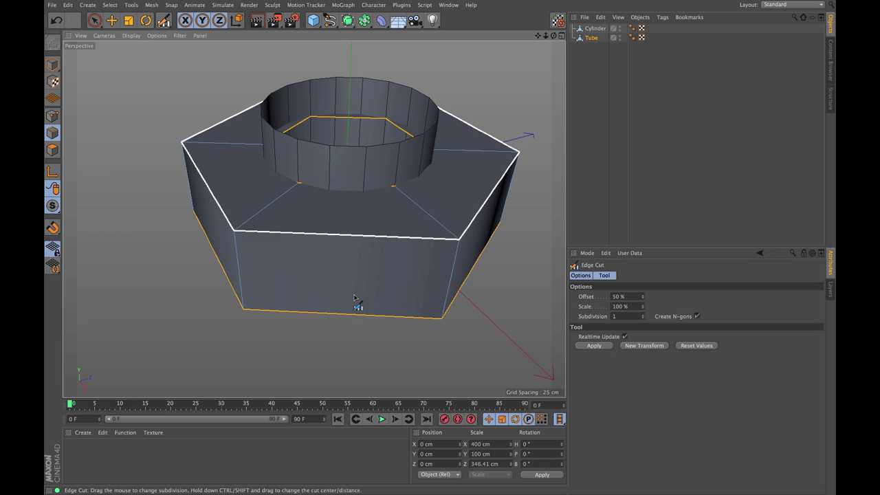
click(349, 237)
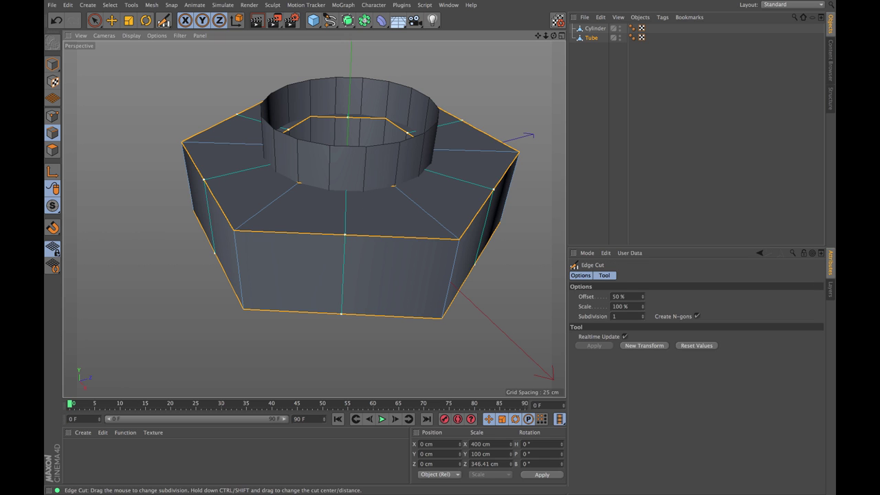
drag(348, 237, 371, 237)
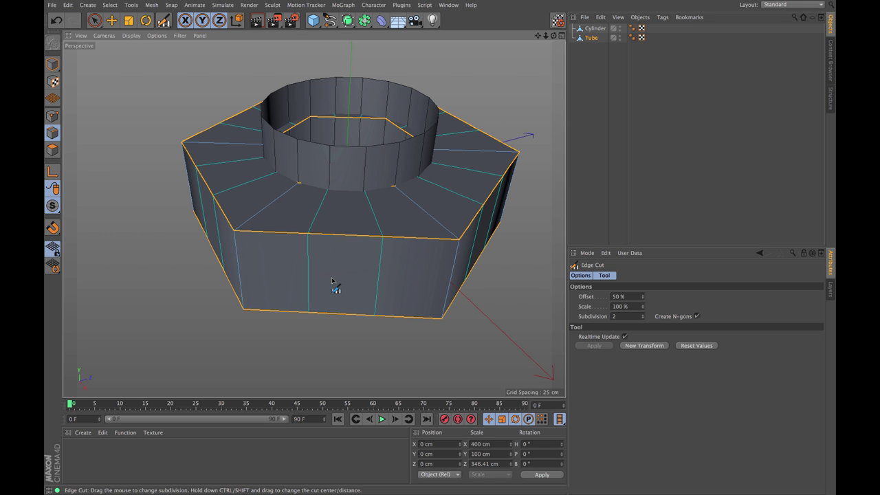
Turn off Create N-gons for the tube's edge cut and inspect the new edges around the top face.
alt+drag(393, 279, 358, 149)
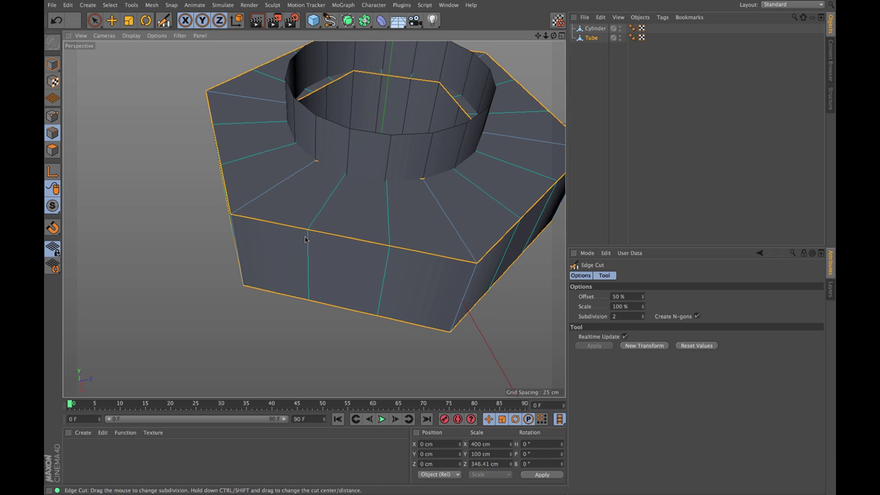
click(697, 317)
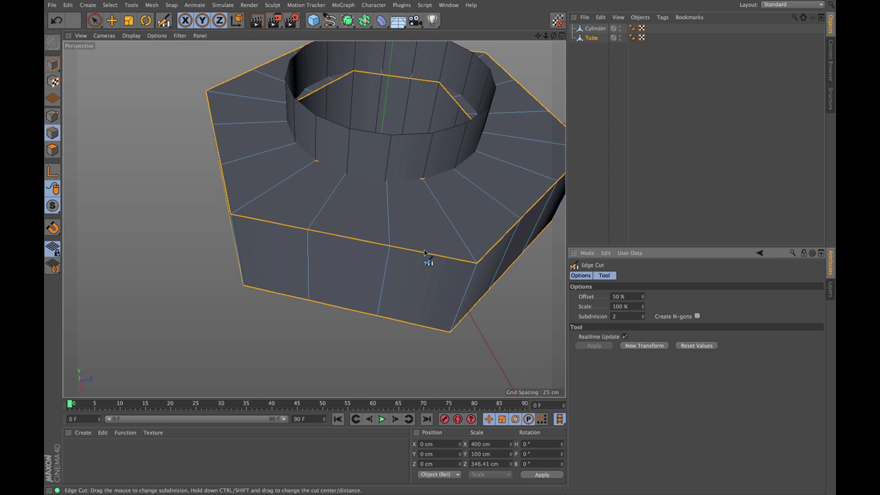
scroll(333, 203, up, 3)
scroll(333, 204, up, 1)
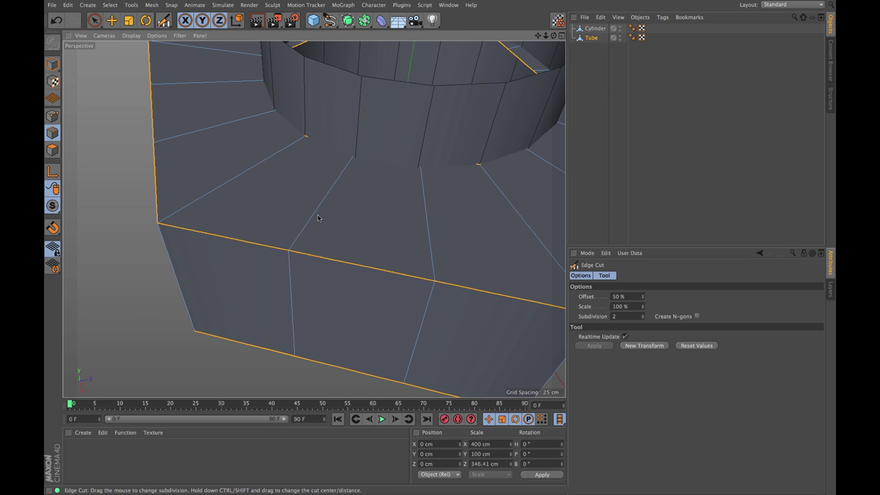
scroll(336, 184, down, 3)
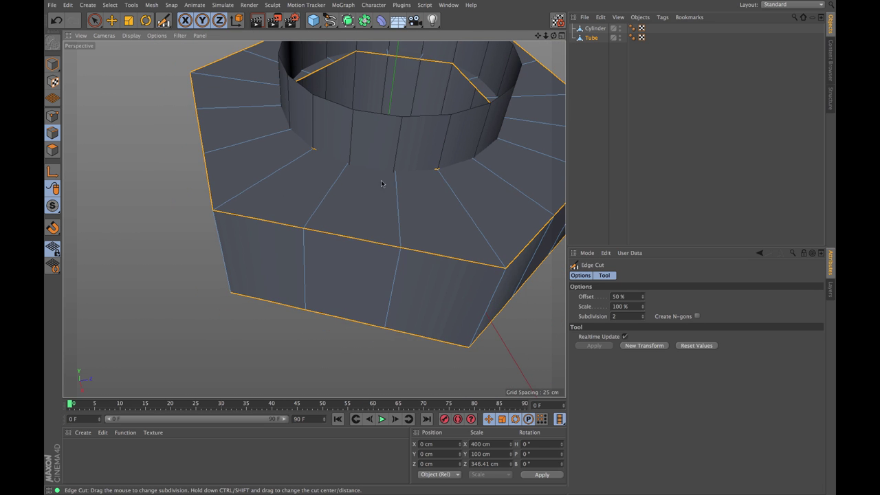
scroll(371, 189, down, 3)
scroll(379, 181, up, 2)
scroll(330, 200, down, 2)
scroll(344, 200, down, 1)
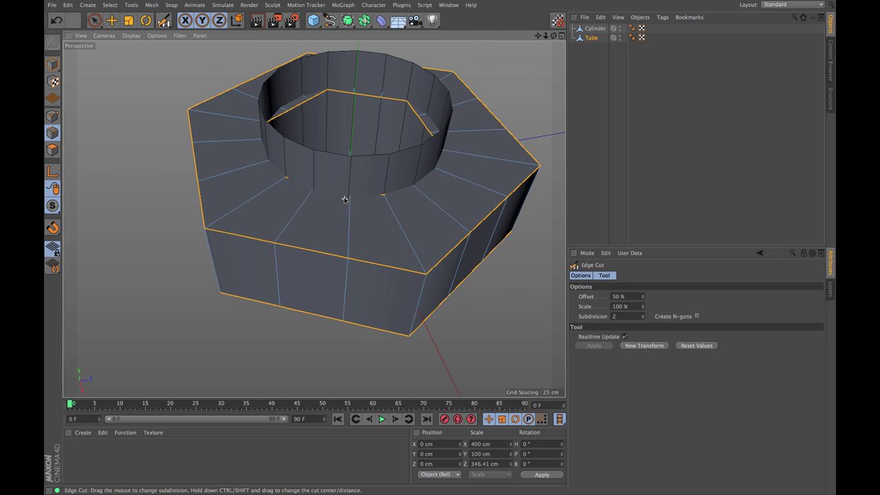
alt+drag(344, 200, 314, 217)
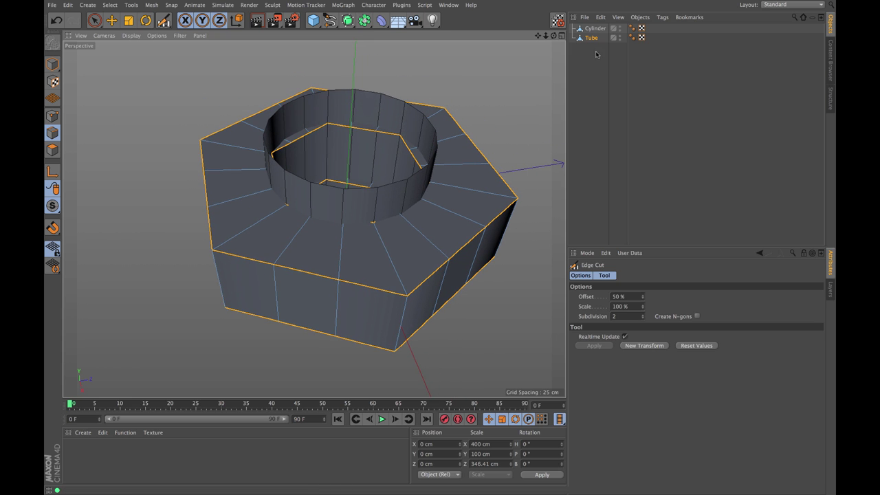
Add a Connect object and make both the cylinder and the tube its children.
drag(594, 51, 577, 59)
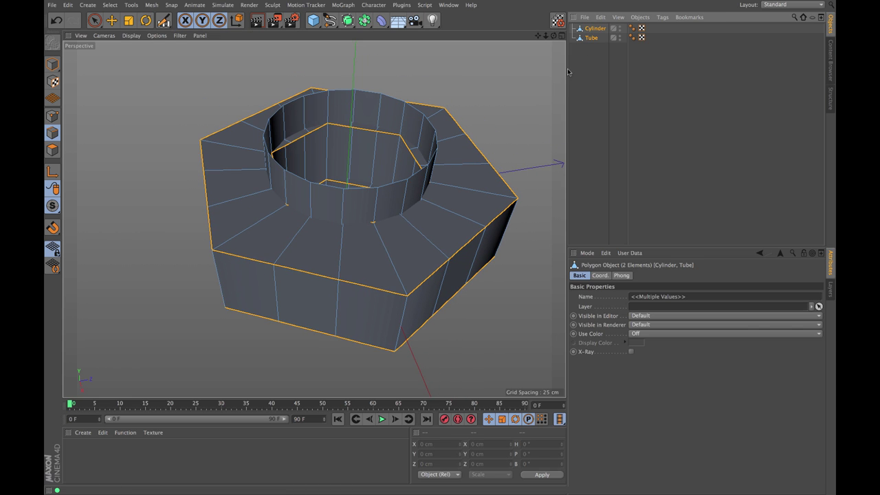
key(m)
key(f)
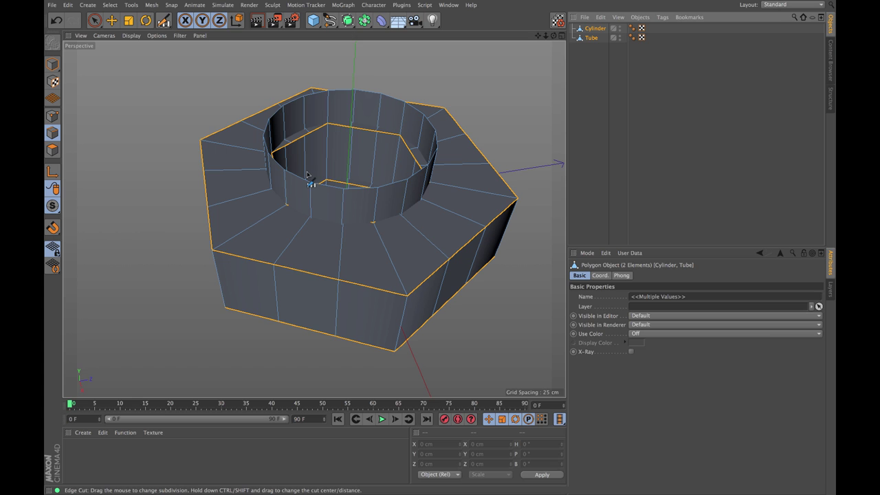
right_click(593, 39)
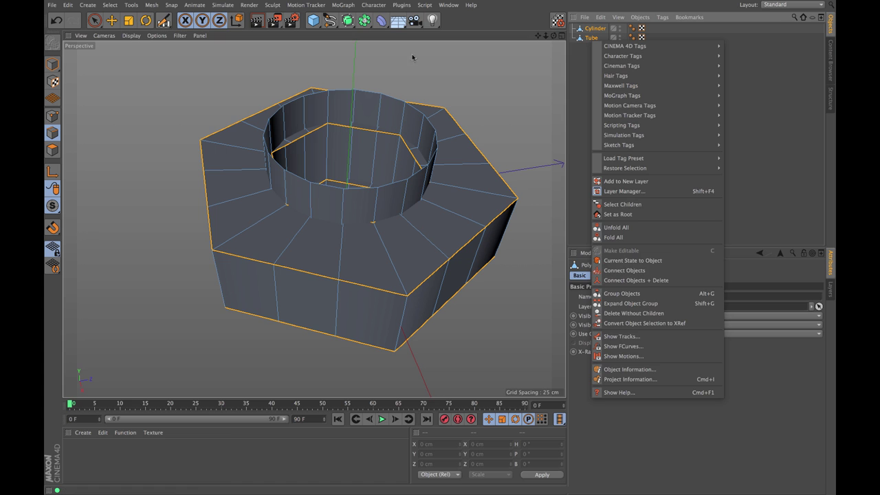
click(366, 25)
click(364, 21)
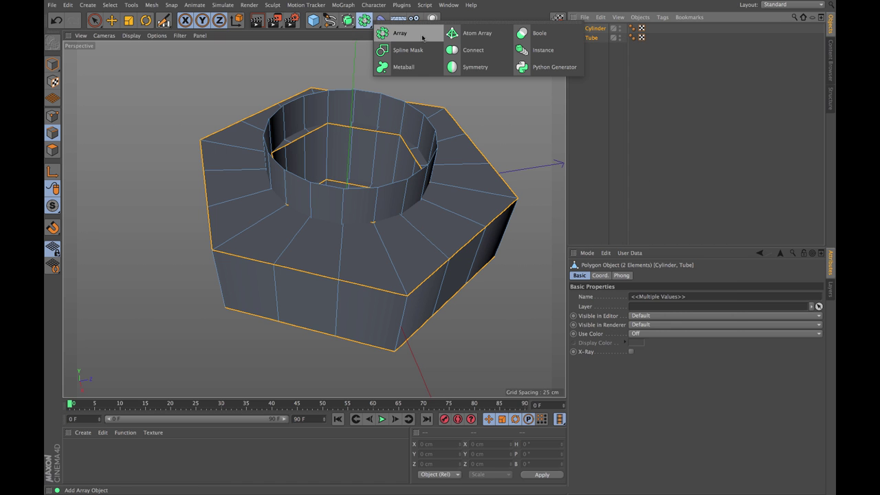
click(470, 49)
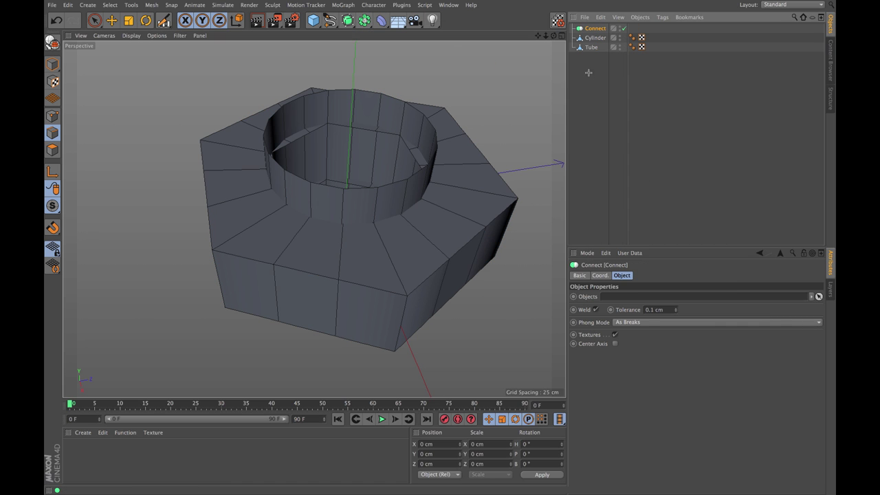
drag(588, 40, 593, 31)
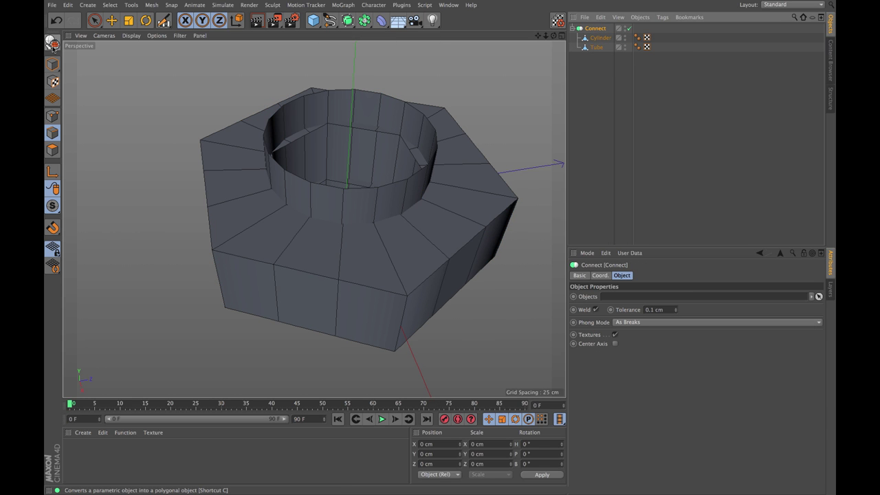
Try making the Connect object editable, undo the conversion, and select the cylinder and tube inside it.
click(52, 42)
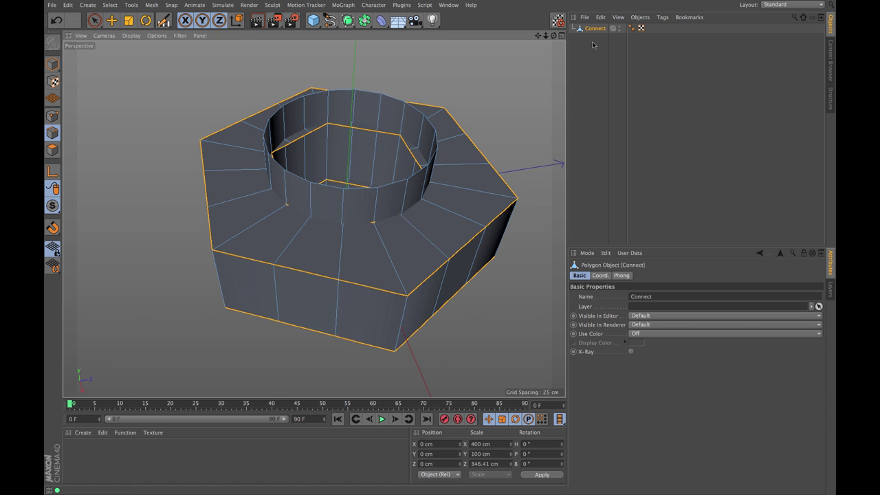
key(ctrl+z)
drag(589, 58, 596, 35)
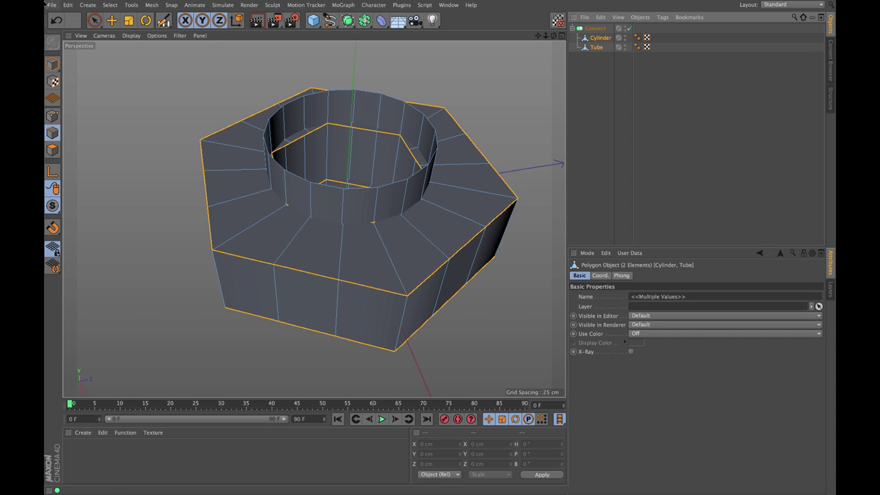
Save an incremental version of the project.
click(88, 5)
click(321, 62)
click(52, 5)
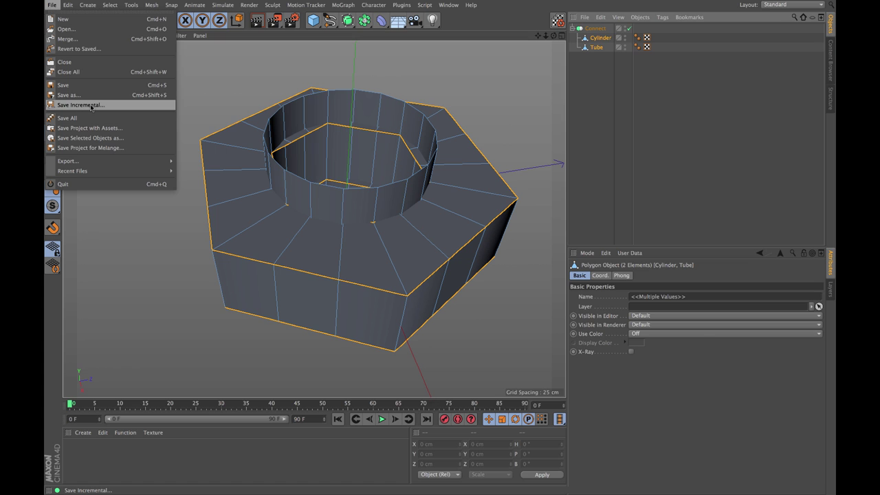
click(91, 106)
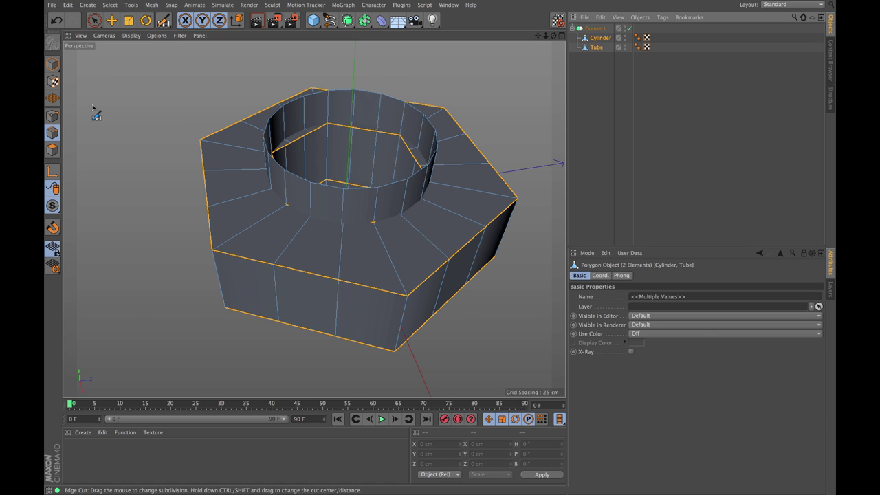
Make the Connect object editable so the cylinder and tube become a single polygon object.
click(597, 29)
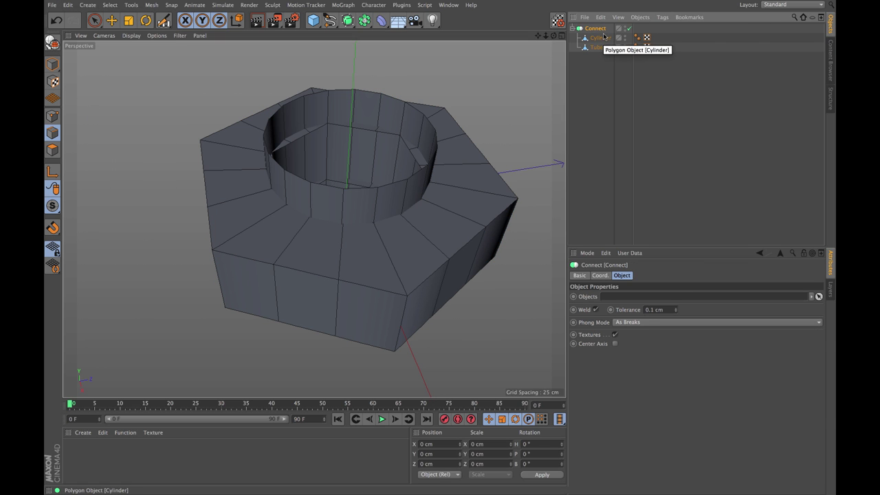
key(c)
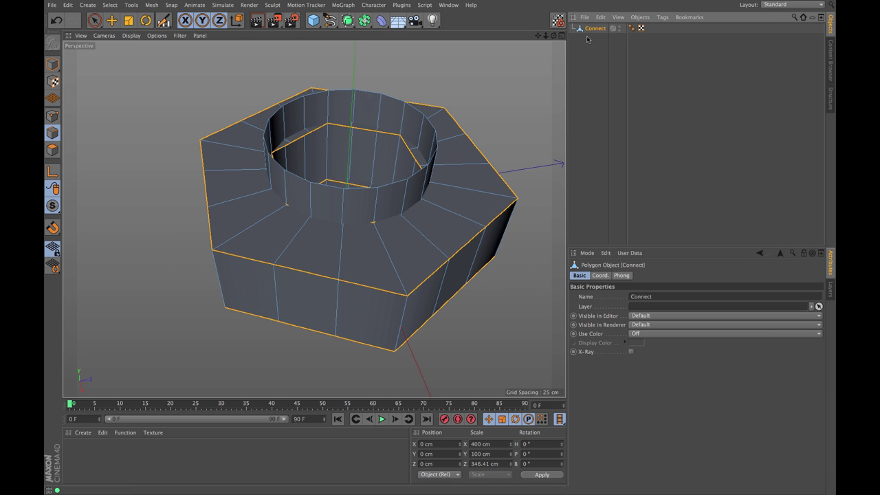
click(51, 5)
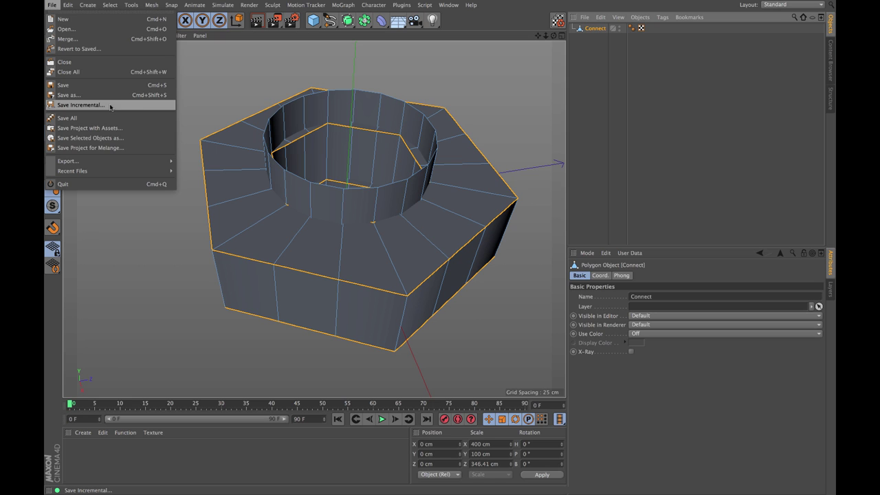
click(497, 22)
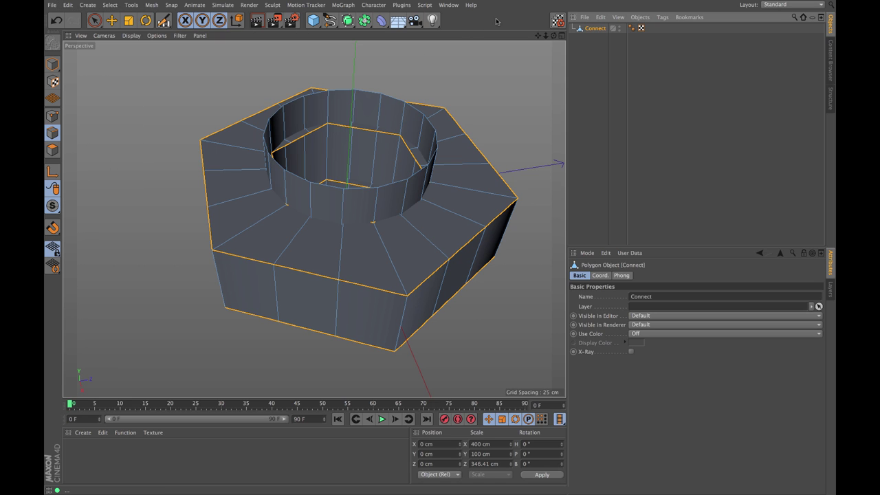
Use Loop Selection to select the tube's inner top edge loop together with the cylinder's upper rim.
key(m)
key(f)
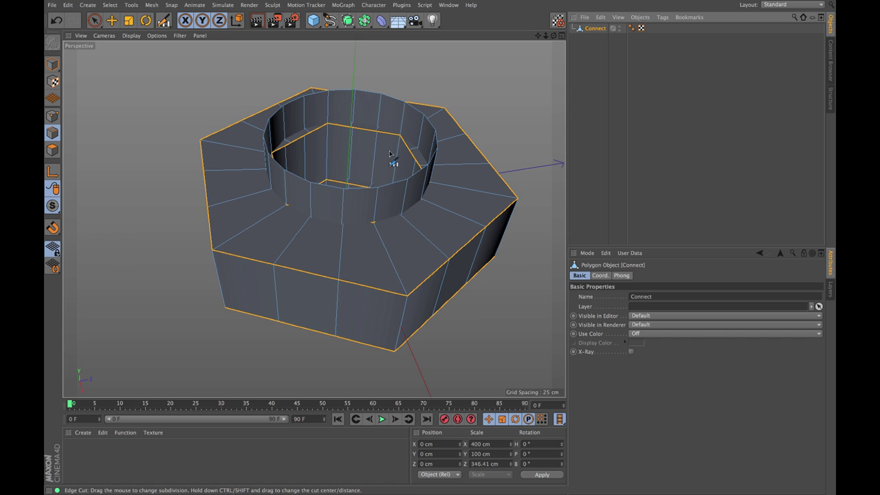
key(u)
key(l)
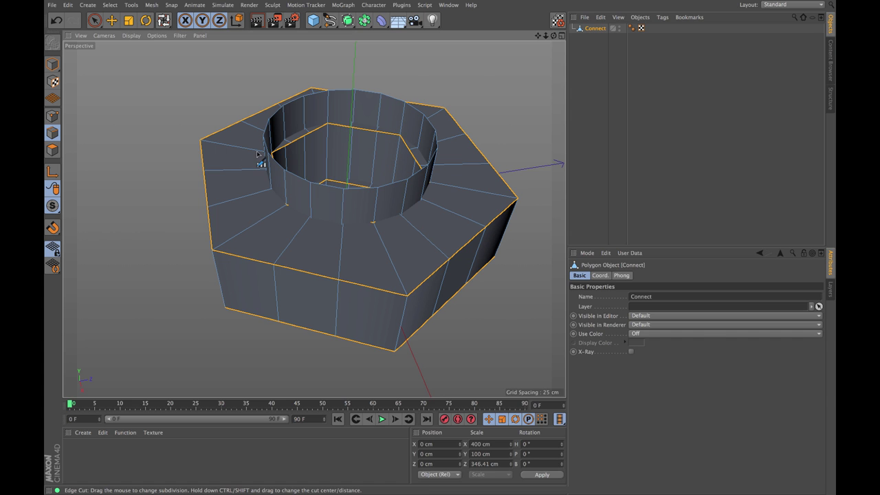
click(324, 131)
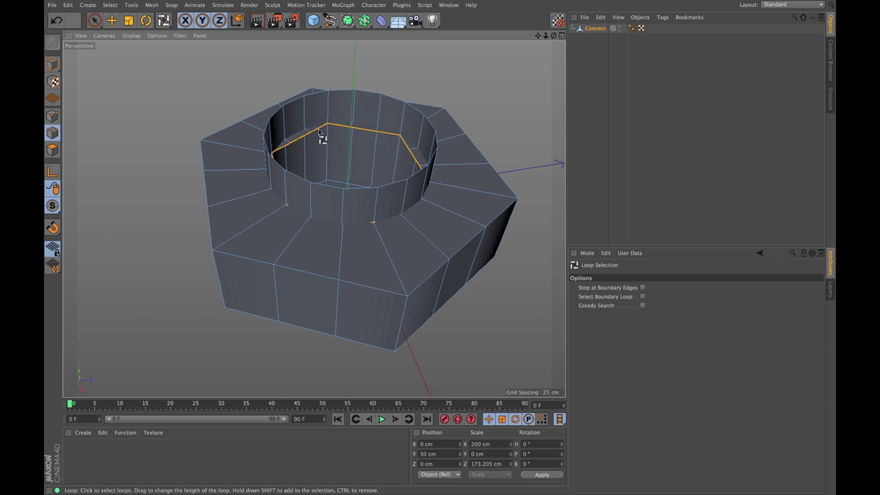
scroll(326, 130, up, 5)
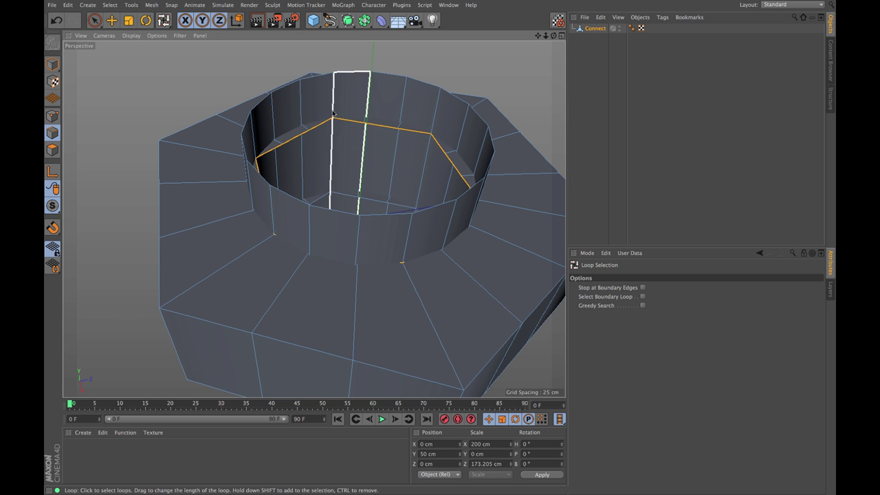
scroll(332, 112, up, 3)
alt+drag(332, 112, 313, 121)
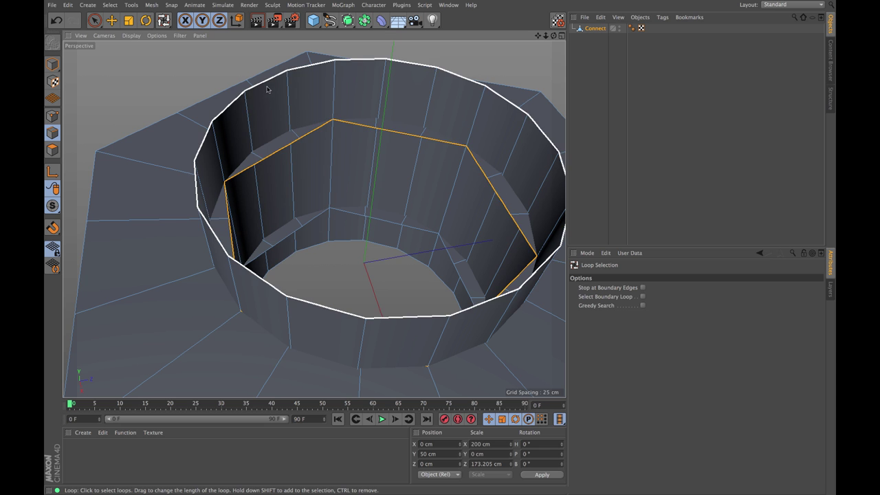
scroll(283, 113, down, 3)
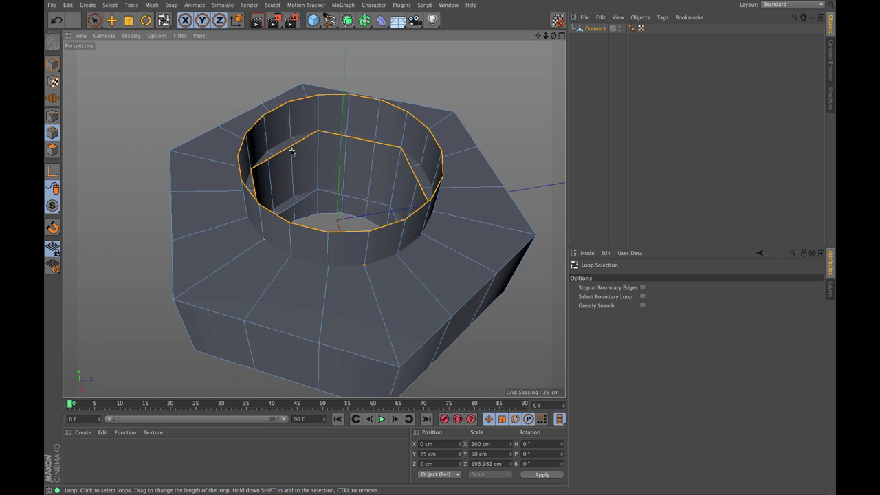
shift+click(248, 207)
scroll(261, 179, up, 3)
alt+drag(316, 137, 303, 227)
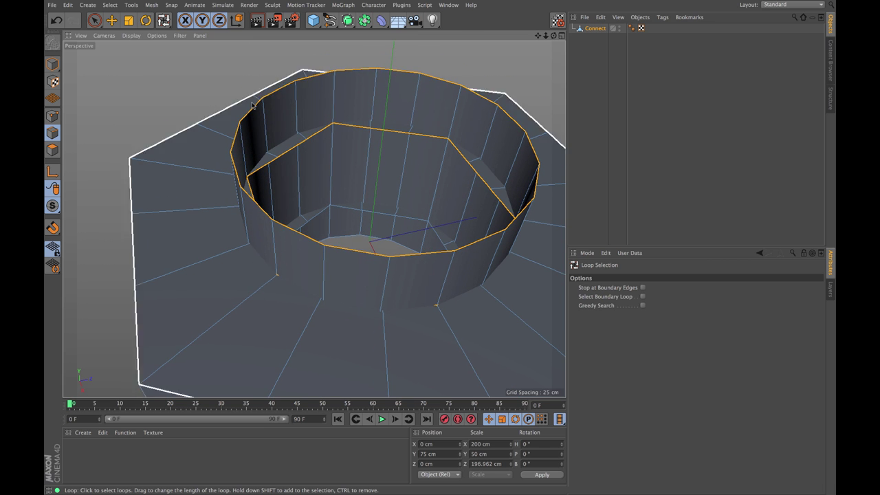
Try Stitch and Sew from a corner of the inner hexagonal loop to the cylinder's upper rim, and undo it.
right_click(209, 70)
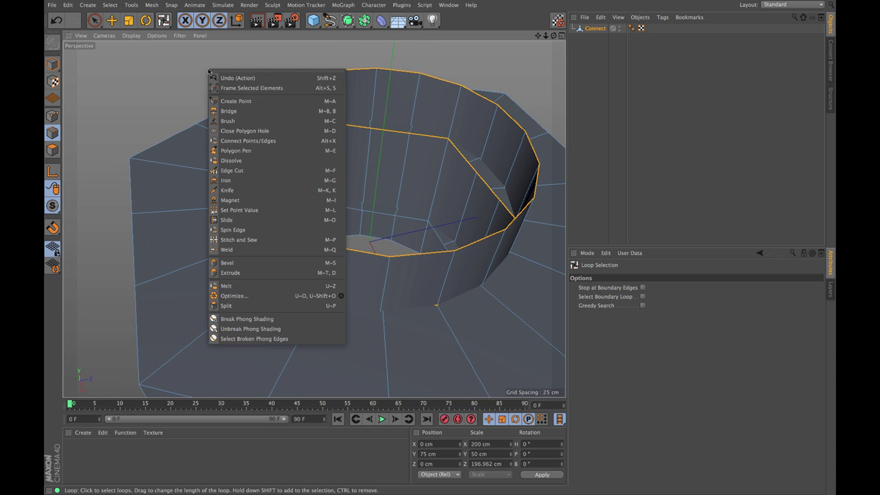
click(235, 240)
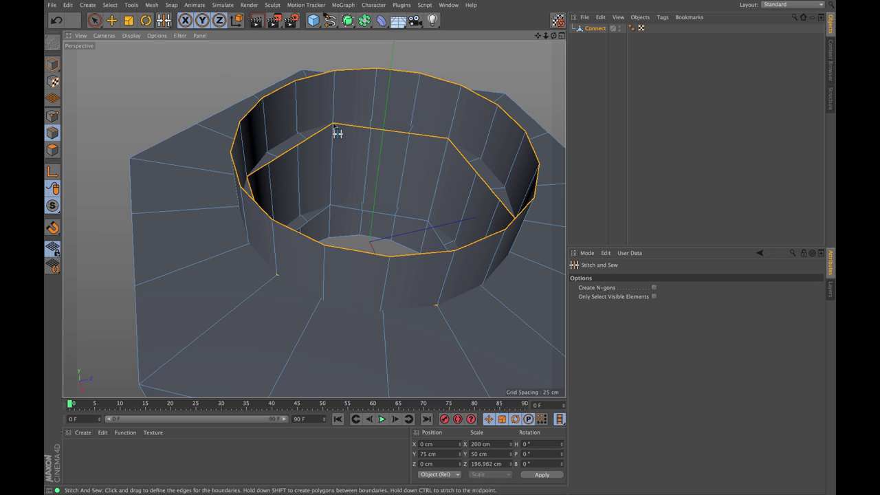
drag(335, 120, 334, 71)
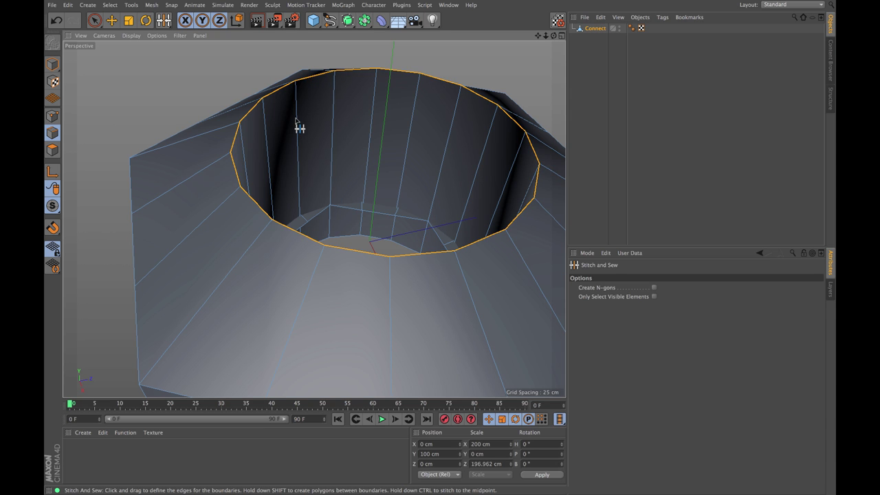
key(ctrl+z)
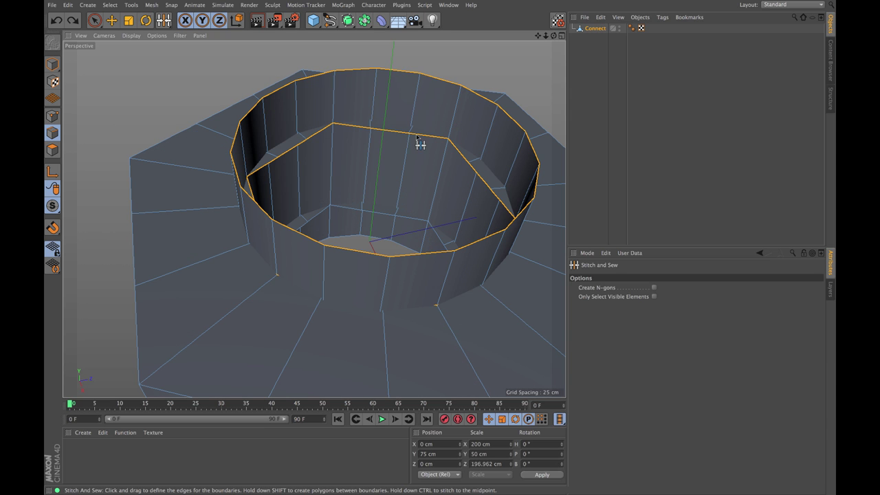
Try Stitch and Sew from several other points along the inner hexagonal loop to the upper rim, undoing each attempt.
scroll(415, 142, up, 2)
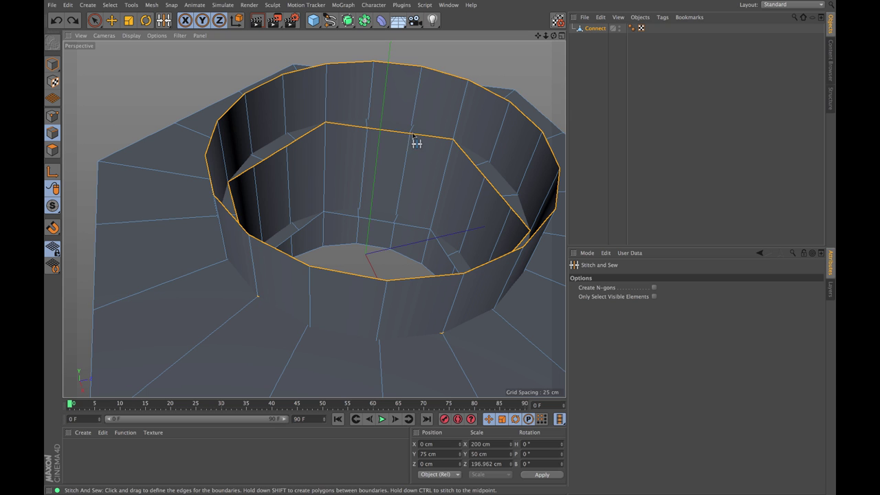
drag(410, 136, 422, 81)
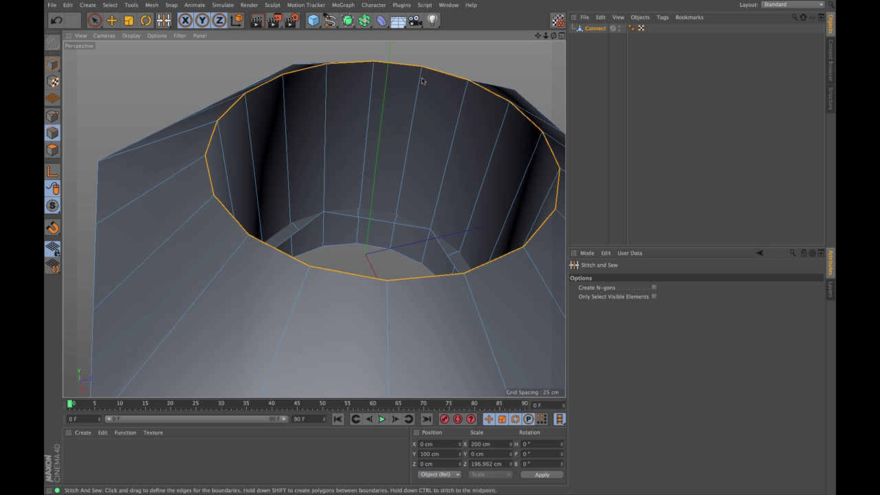
key(ctrl+z)
drag(460, 152, 511, 117)
key(ctrl+z)
drag(315, 137, 294, 81)
key(ctrl+z)
drag(365, 137, 380, 71)
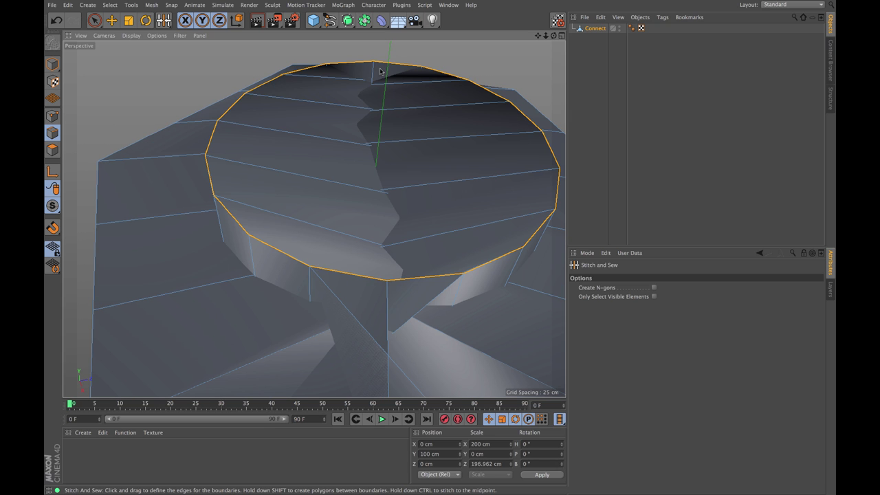
key(ctrl+z)
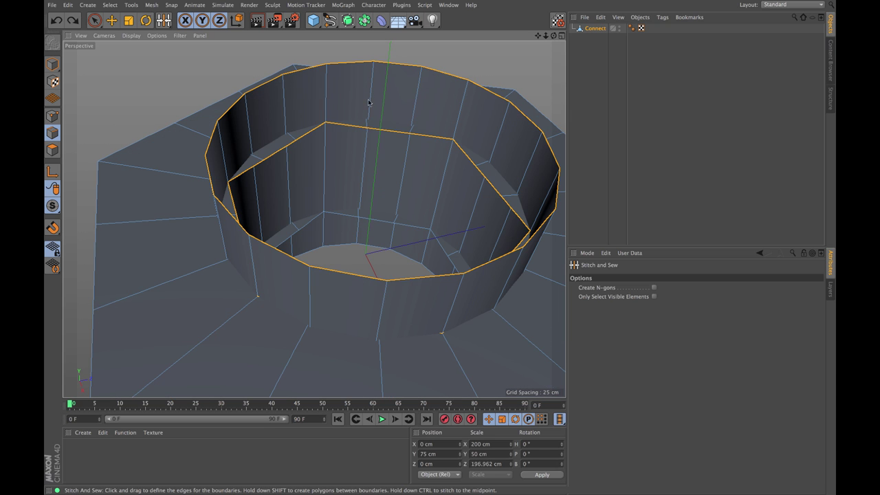
Try Stitch and Sew from a mid-edge point of the inner hexagonal loop to the cylinder's upper rim, and undo it.
scroll(366, 131, up, 4)
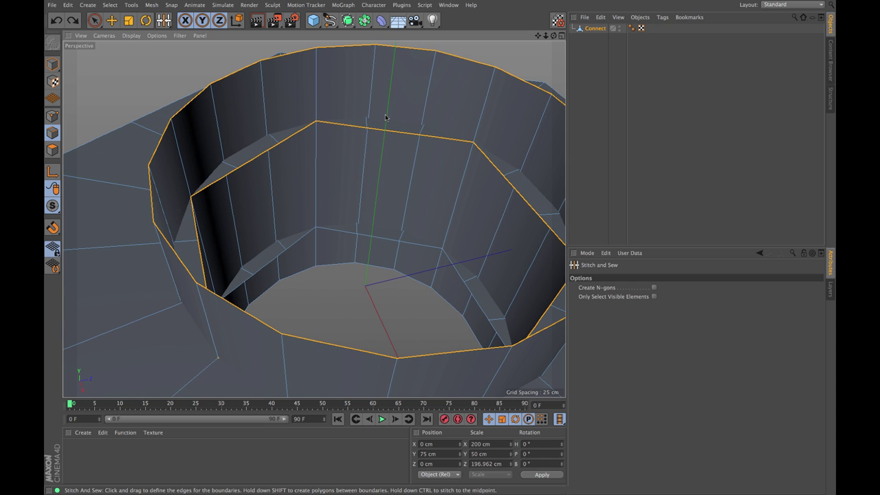
drag(366, 127, 387, 55)
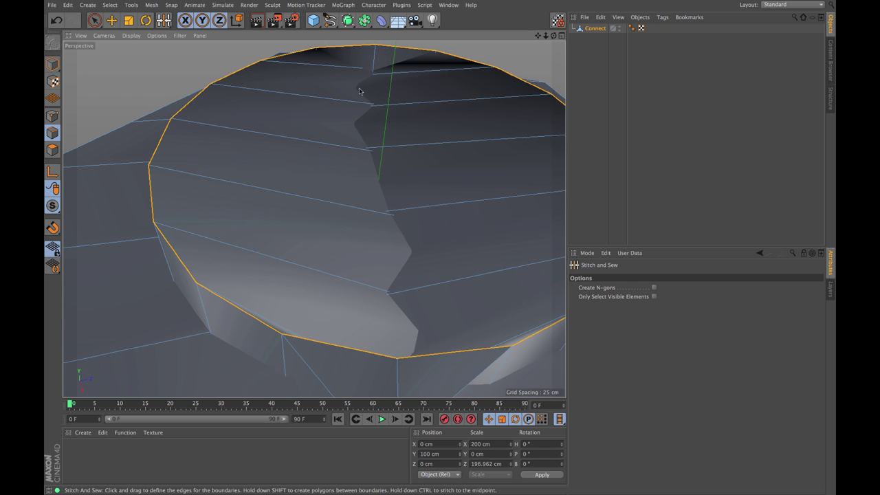
scroll(387, 122, down, 4)
scroll(373, 126, down, 3)
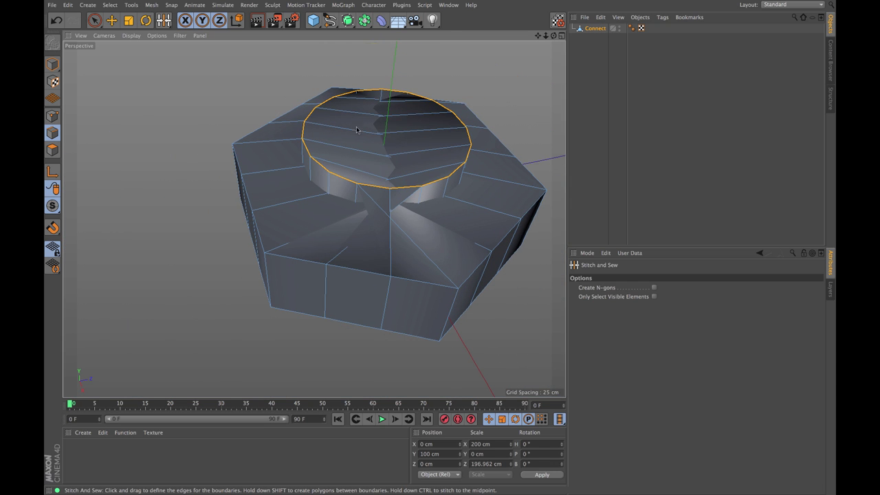
key(ctrl+z)
scroll(338, 141, up, 6)
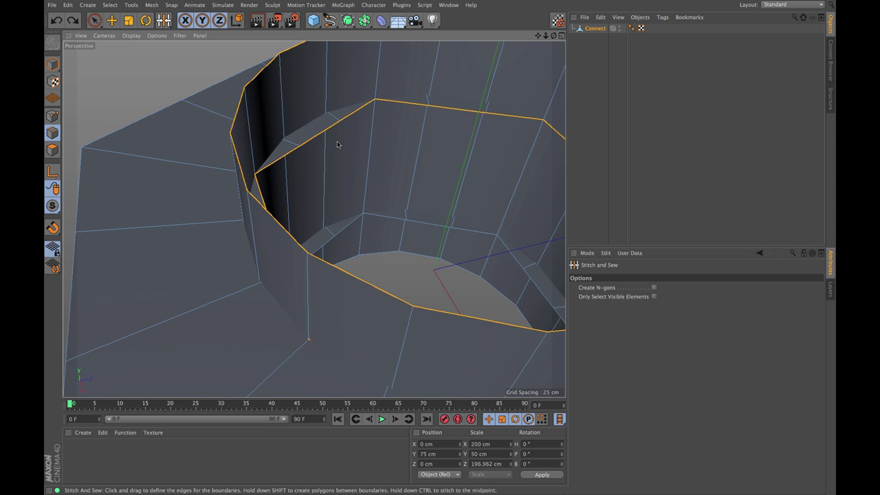
Stitch and Sew the tube's inner top loop to the cylinder's upper rim, from a hexagon corner to its aligned rim point.
alt+drag(299, 162, 244, 164)
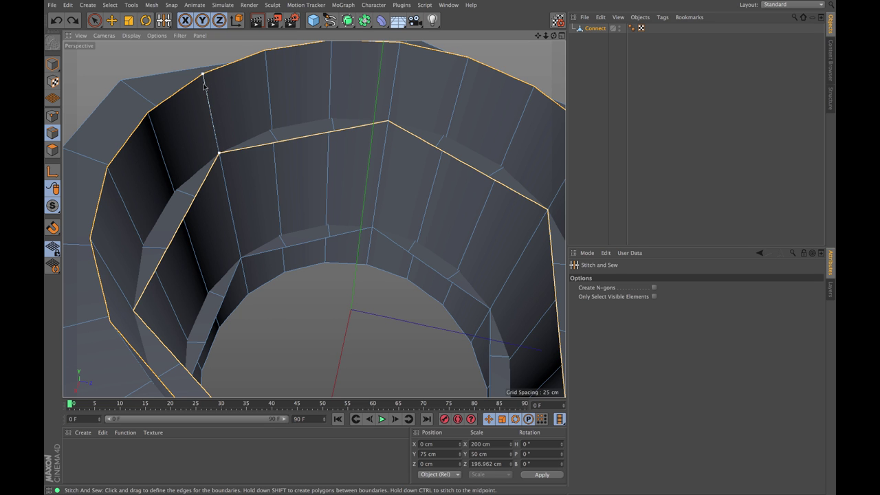
drag(219, 152, 204, 74)
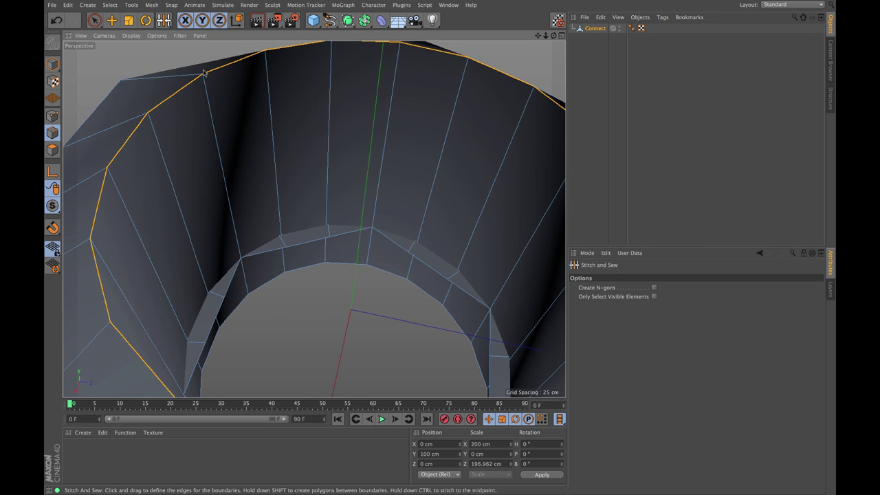
scroll(225, 140, down, 5)
alt+drag(230, 144, 367, 214)
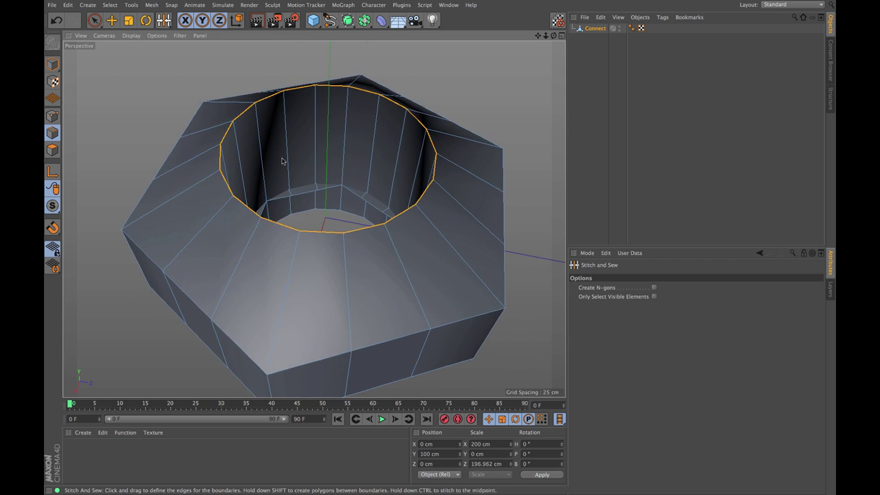
key(ctrl+z)
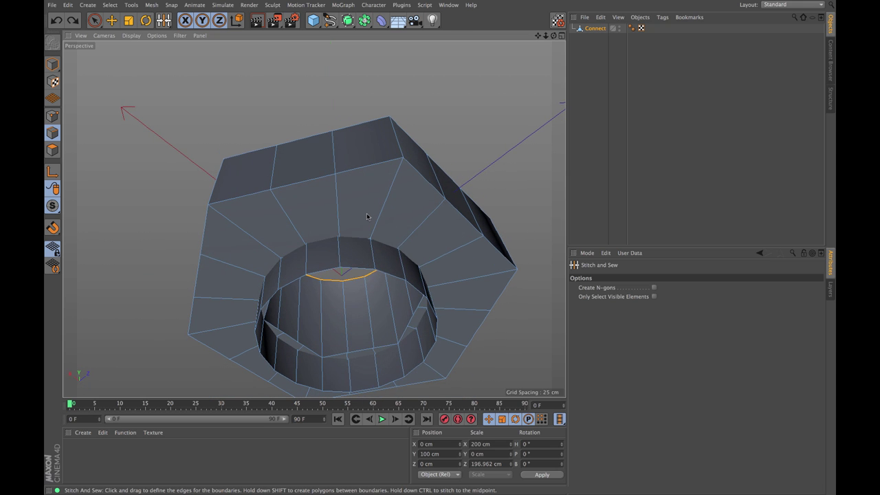
Use Loop Selection to select the cylinder's lower rim together with the tube's inner bottom edge loop.
key(u)
key(l)
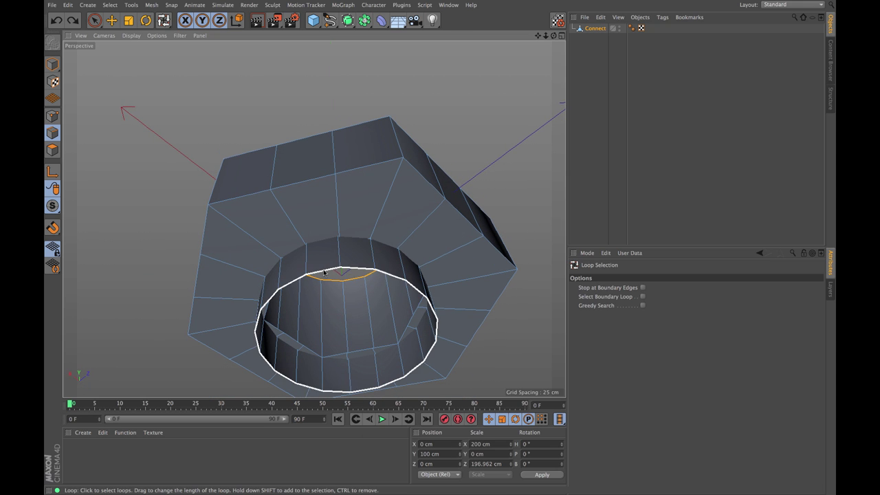
click(305, 277)
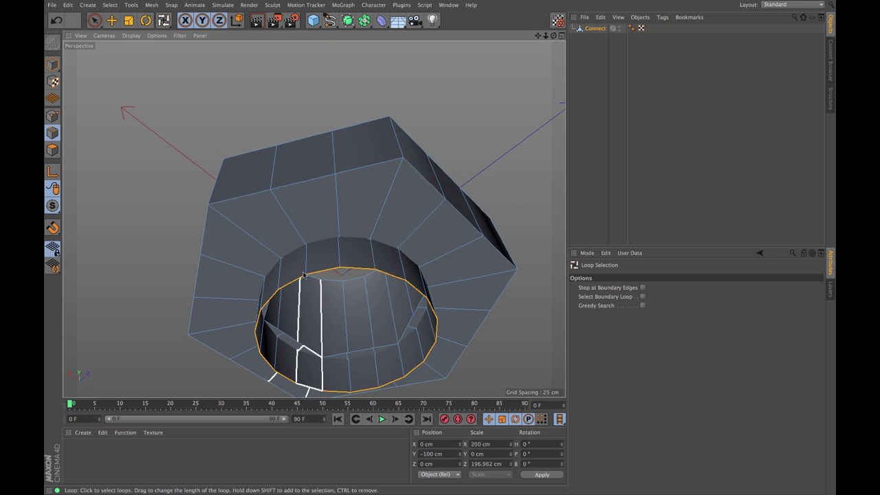
shift+click(319, 356)
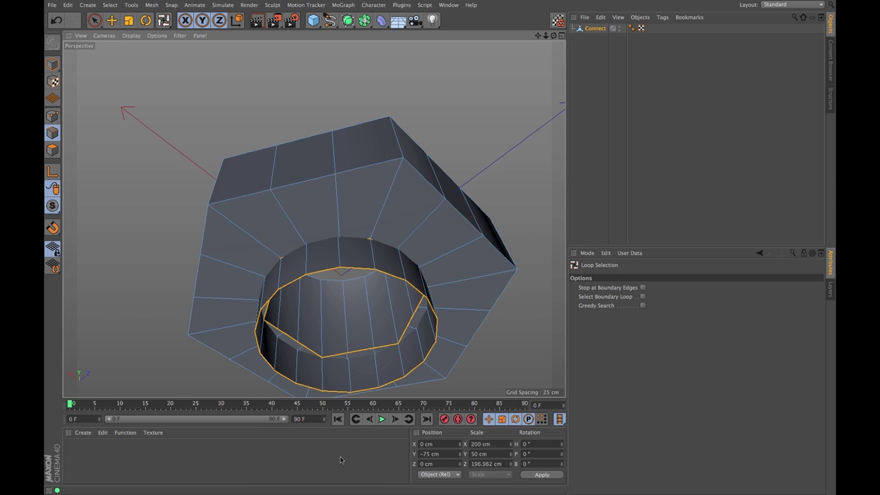
Try Stitch and Sew from the cylinder's lower rim to a corner of the inner hexagonal loop, and undo it.
right_click(194, 190)
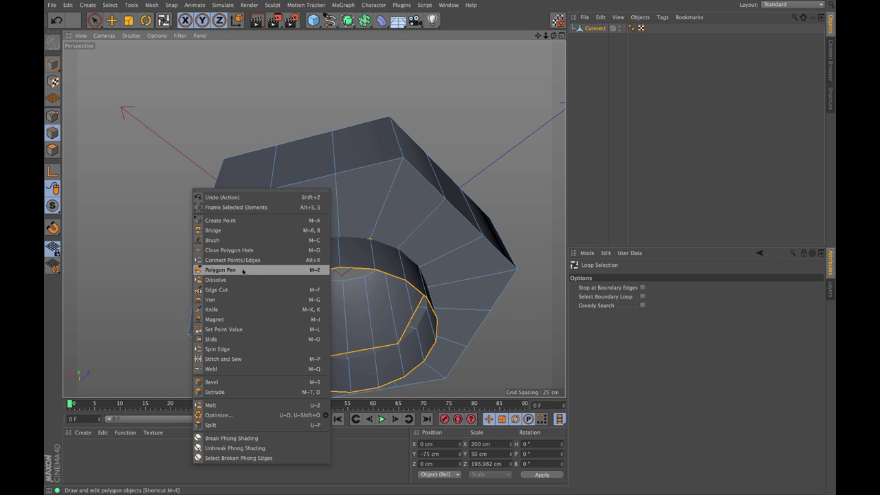
click(218, 360)
scroll(327, 357, up, 3)
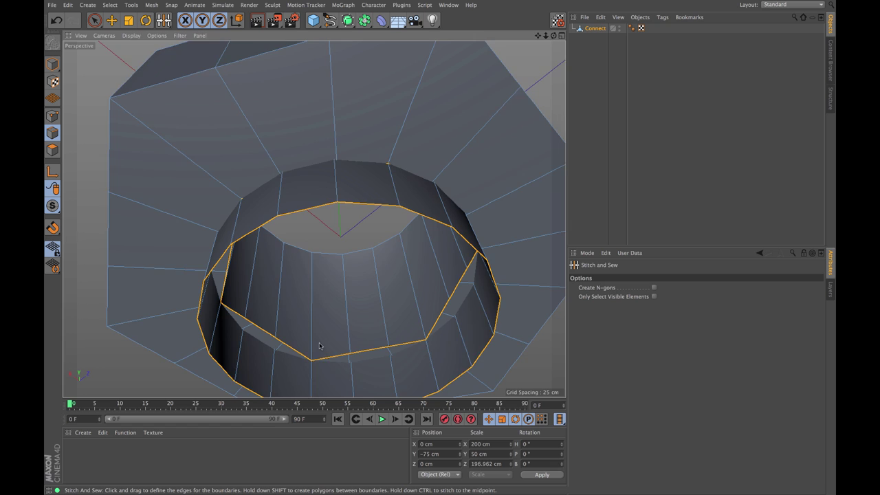
alt+drag(322, 348, 329, 325)
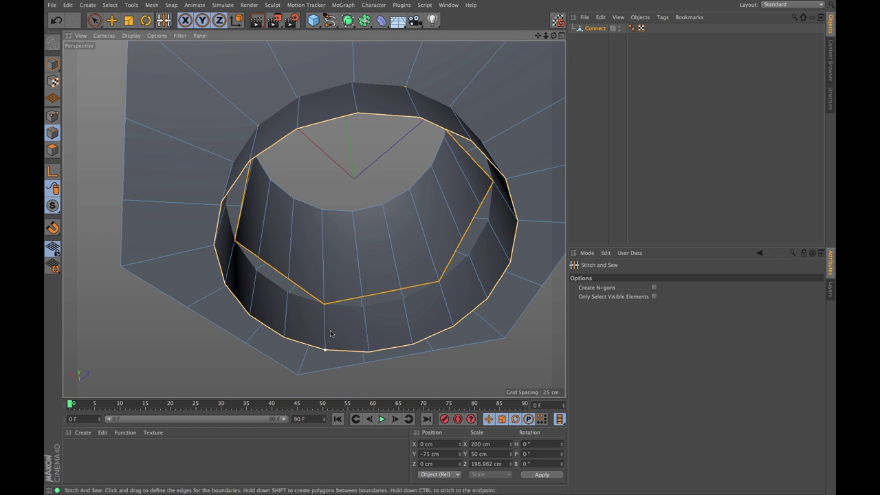
drag(326, 346, 326, 306)
alt+drag(341, 220, 385, 133)
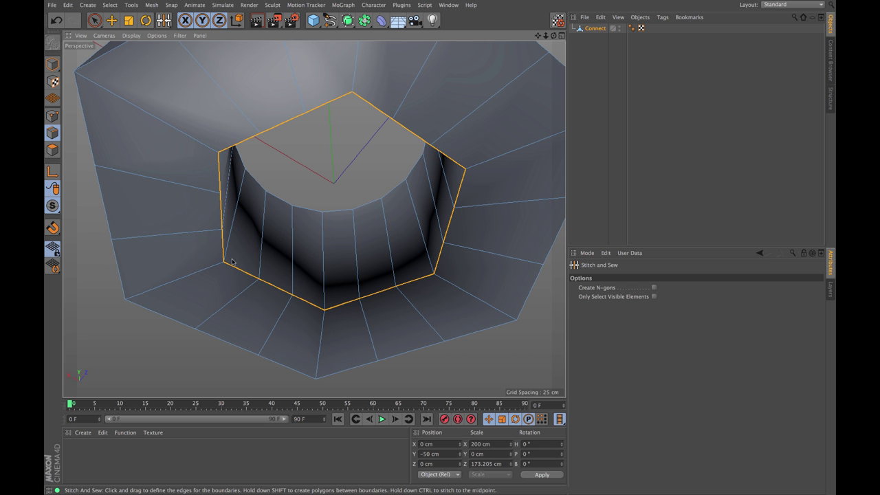
alt+drag(359, 214, 348, 197)
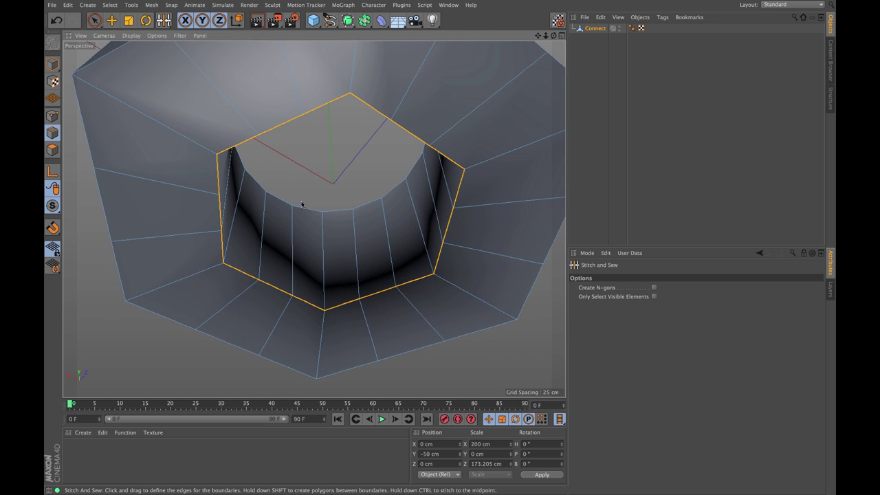
key(ctrl+z)
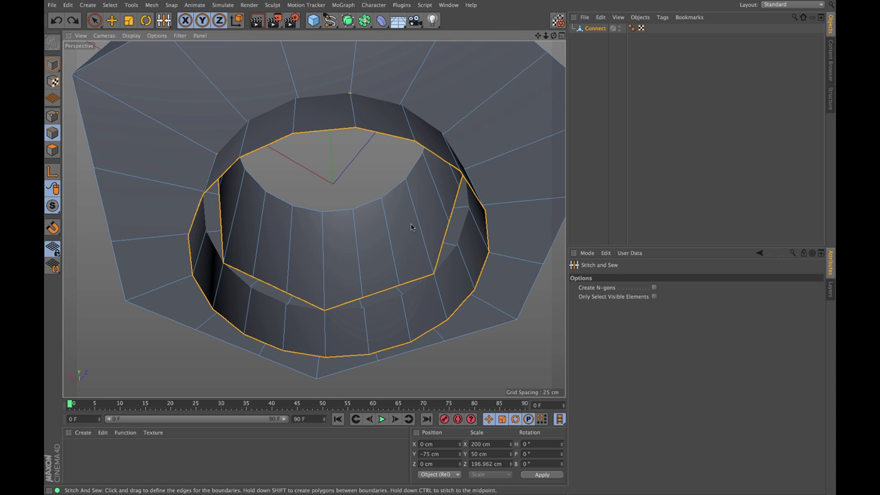
Stitch and Sew the tube's inner bottom loop to the cylinder's lower rim, from a hexagon corner to its aligned rim point.
right_click(157, 330)
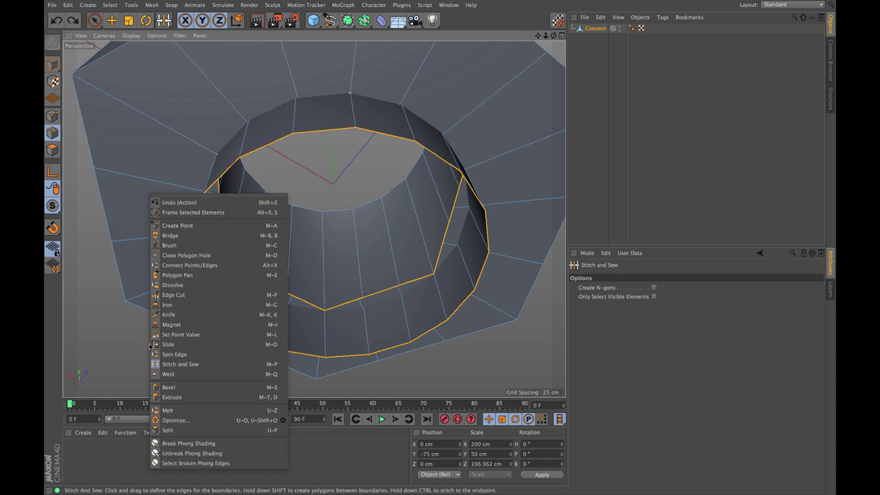
click(178, 363)
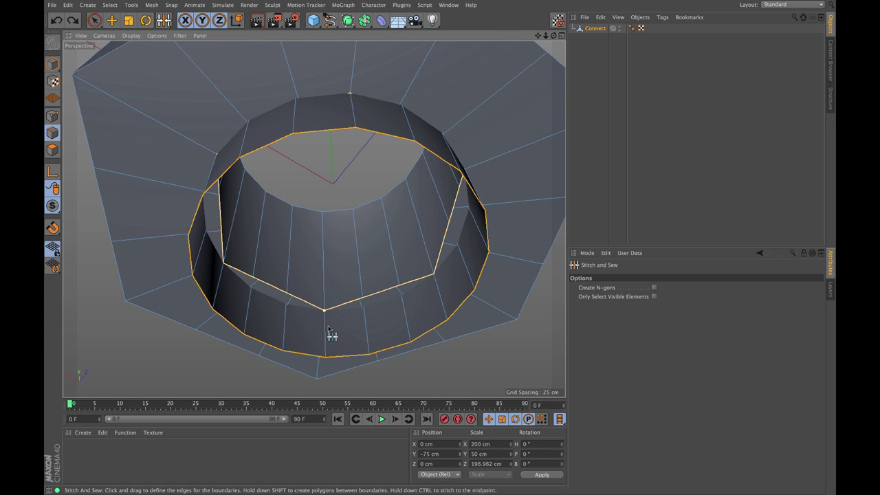
drag(327, 317, 333, 359)
Try moving the selected lower rim loop freehand, and undo the move.
key(e)
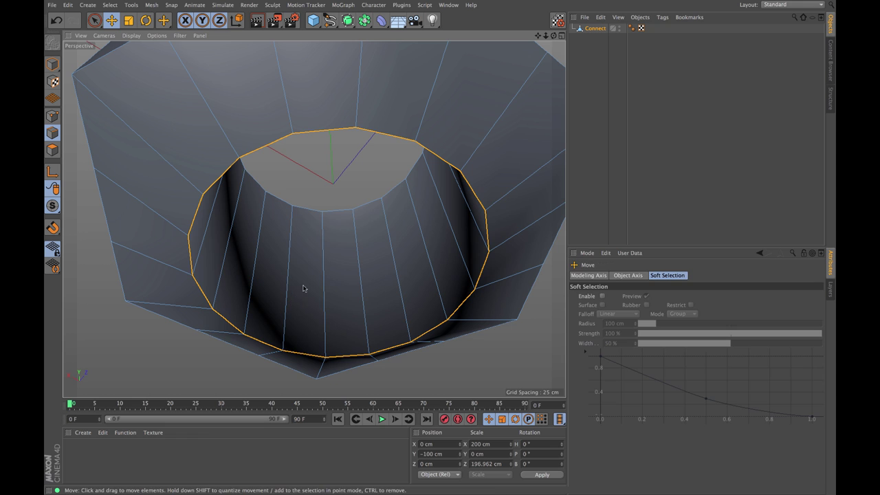
alt+drag(366, 202, 211, 143)
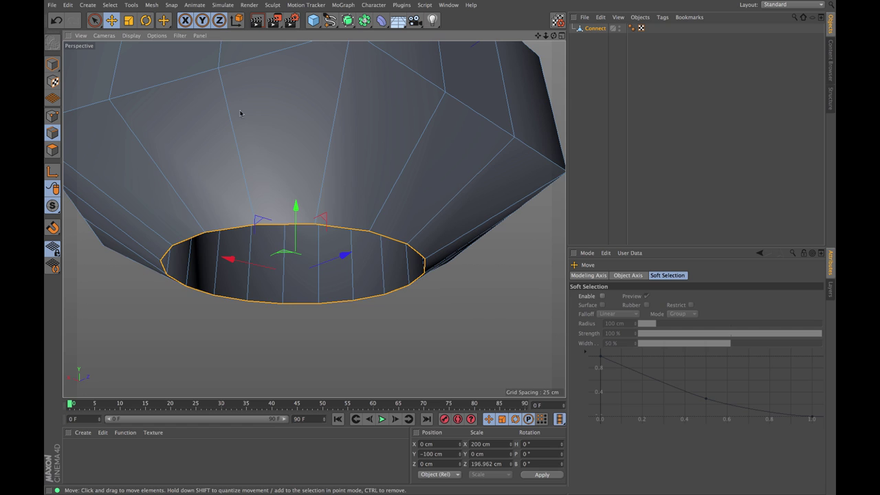
alt+drag(240, 114, 248, 83)
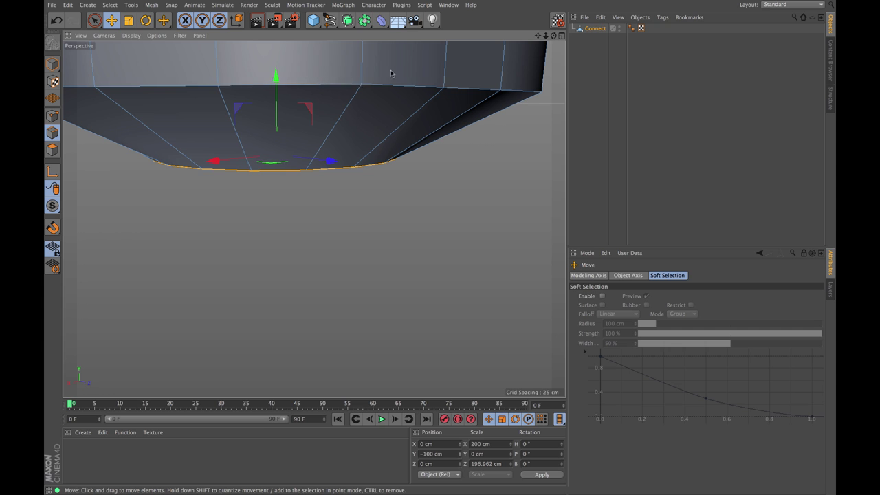
drag(391, 73, 399, 110)
key(ctrl+z)
click(562, 37)
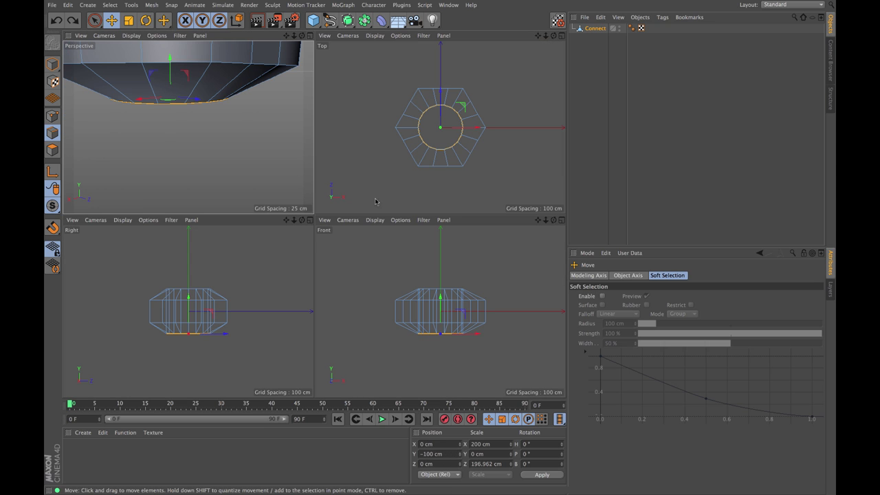
click(307, 36)
Try setting the selected lower rim loop's Y position to 0 cm, and undo it.
click(434, 454)
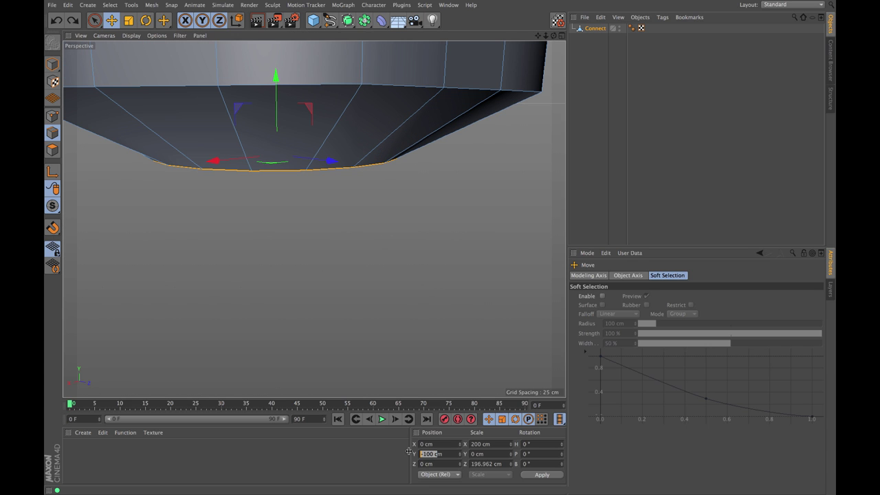
text(0)
key(Return)
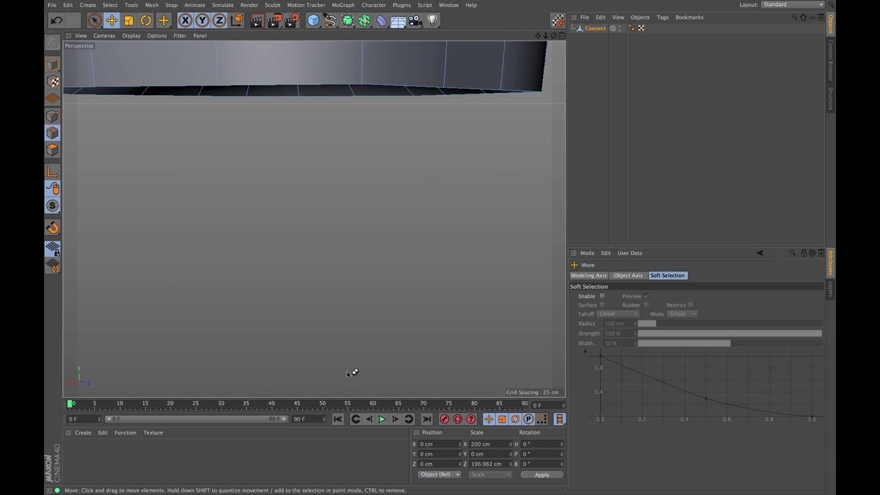
key(ctrl+z)
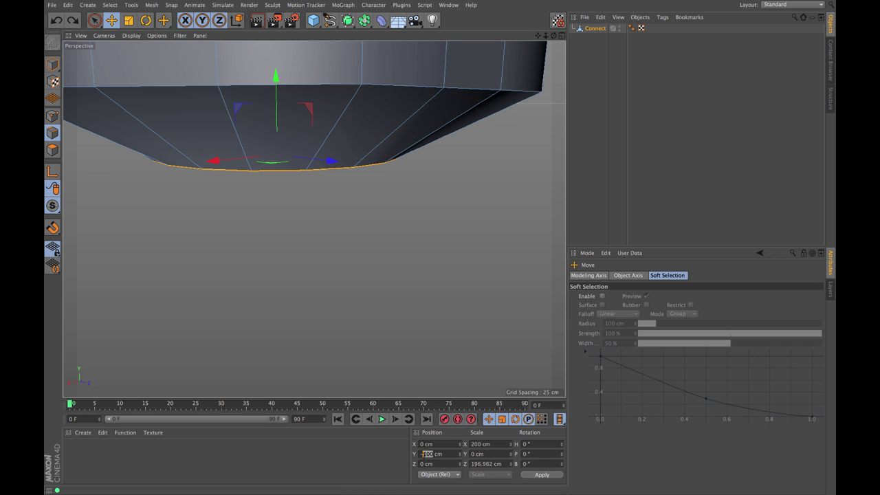
Set the selected lower rim loop's Y position to -50 cm and check the underside in the Front view.
key(ctrl+y)
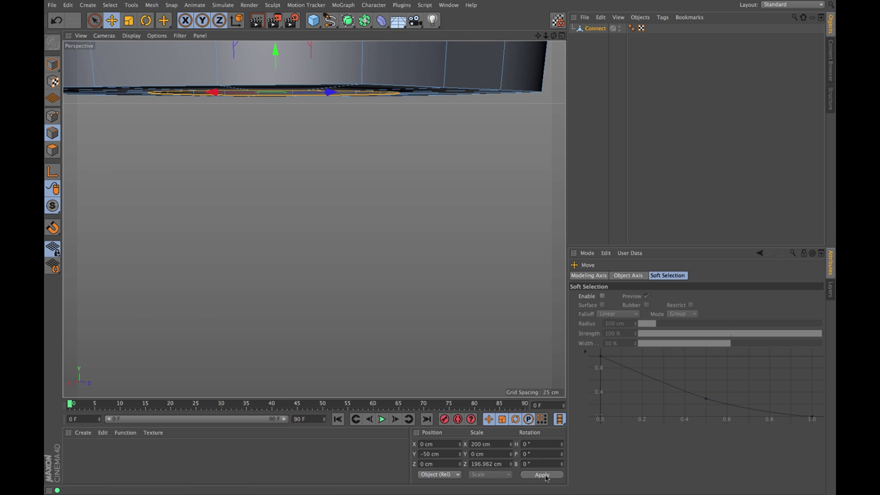
alt+drag(315, 130, 328, 151)
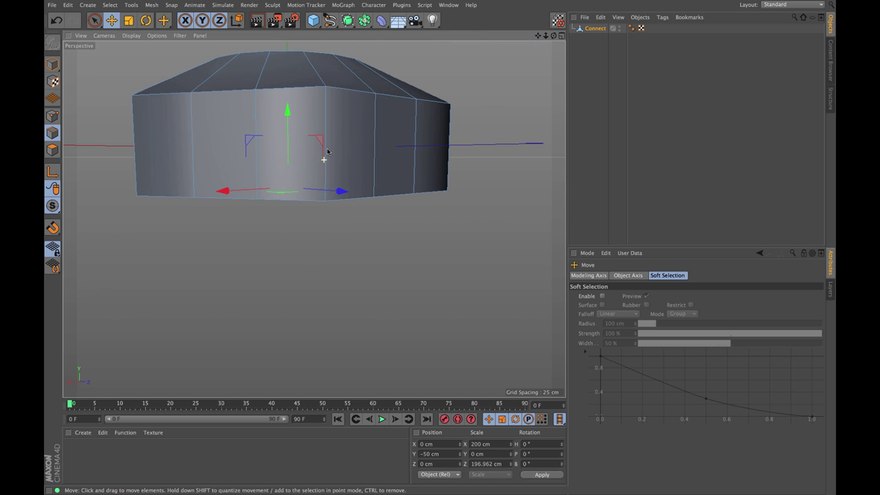
click(562, 35)
click(562, 220)
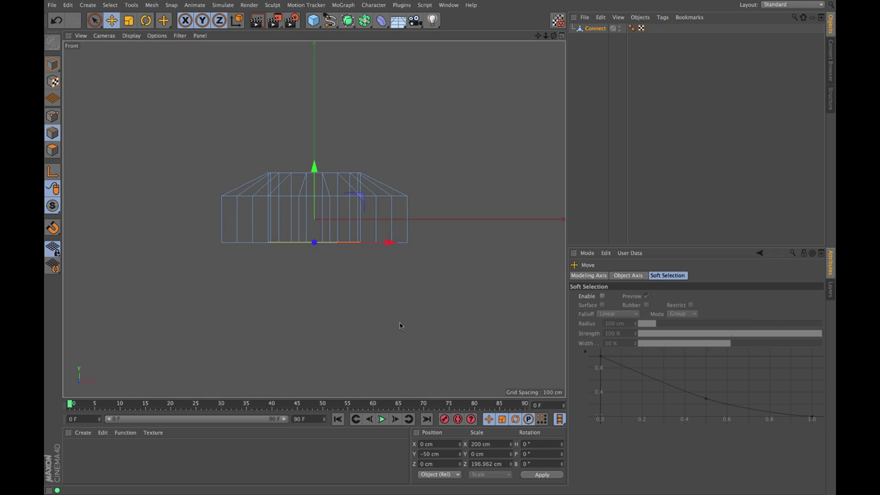
mouse_move(326, 216)
alt+right_down()
mouse_move(379, 197)
mouse_move(344, 213)
alt+right_up()
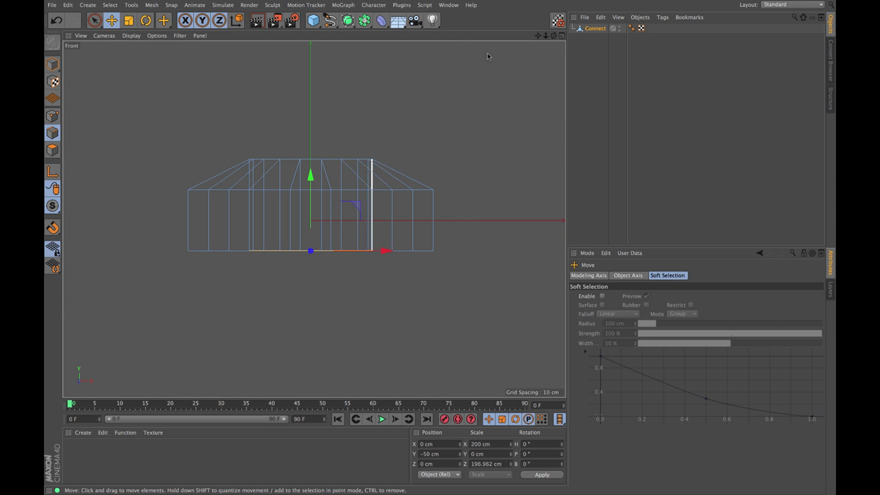
click(563, 36)
click(310, 36)
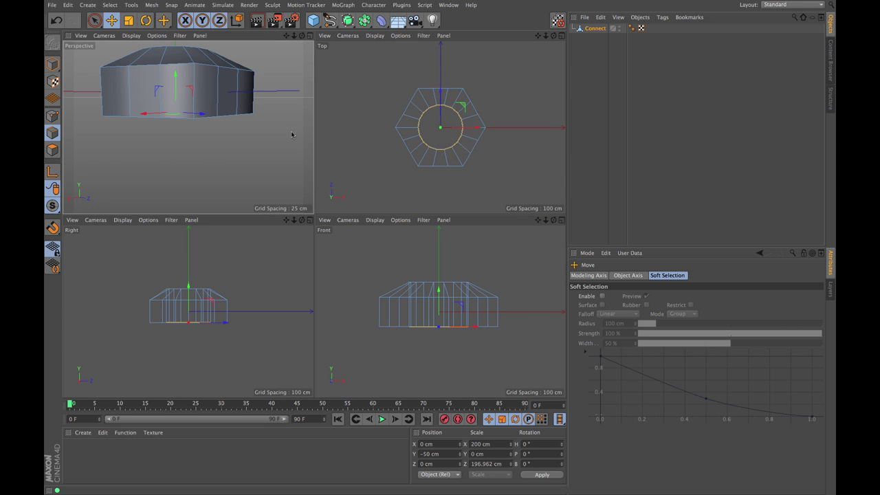
Clear the edge selection and run Optimize on the stitched nut mesh.
alt+drag(124, 48, 127, 83)
key(space)
click(126, 83)
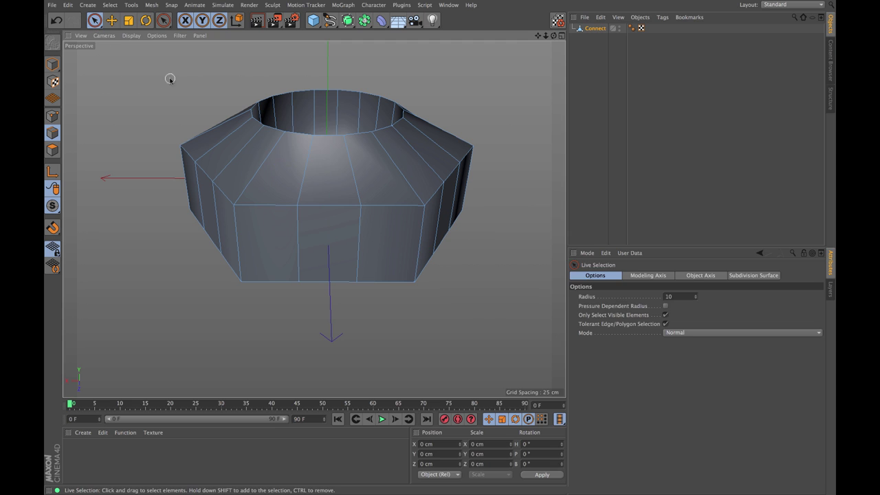
right_click(108, 75)
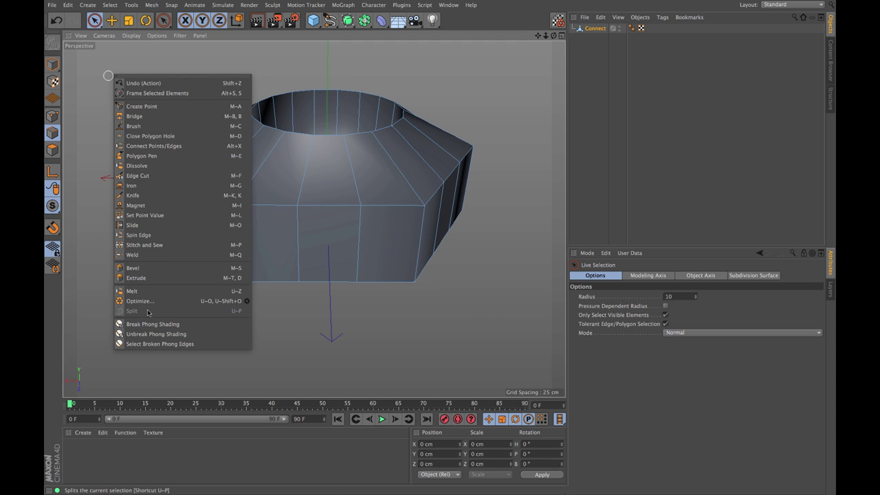
click(152, 301)
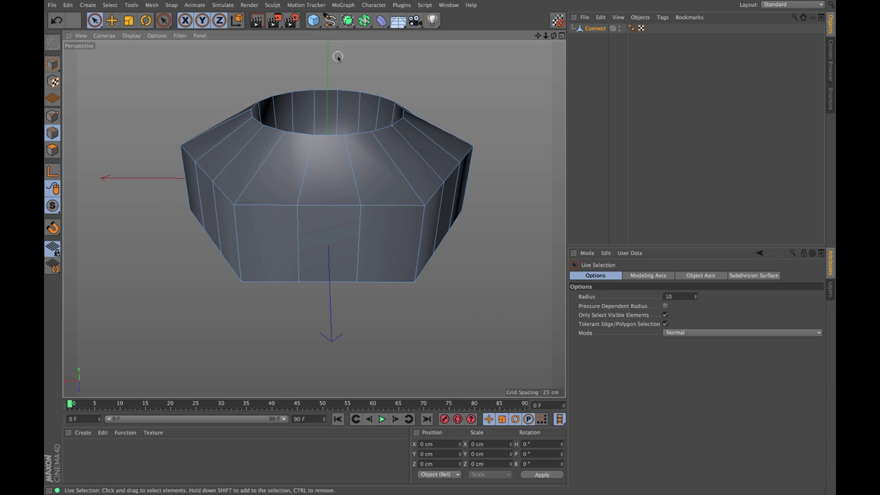
Rename the stitched mesh object as Nut.
double_click(595, 28)
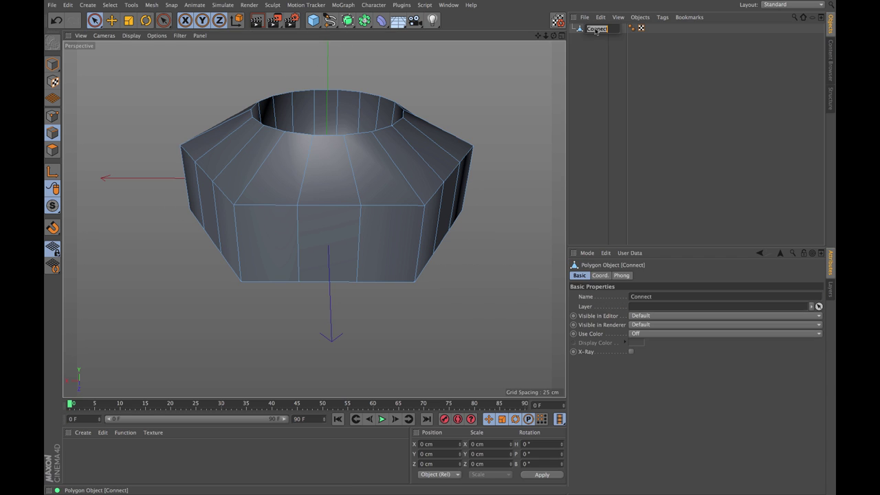
text(Nut)
key(Return)
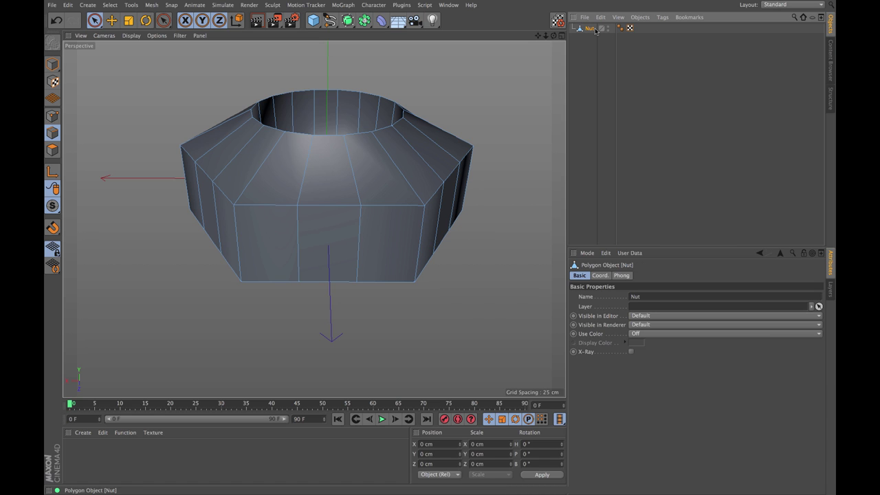
Add a Subdivision Surface as the parent of the Nut and set its editor subdivision to 3.
alt+click(348, 20)
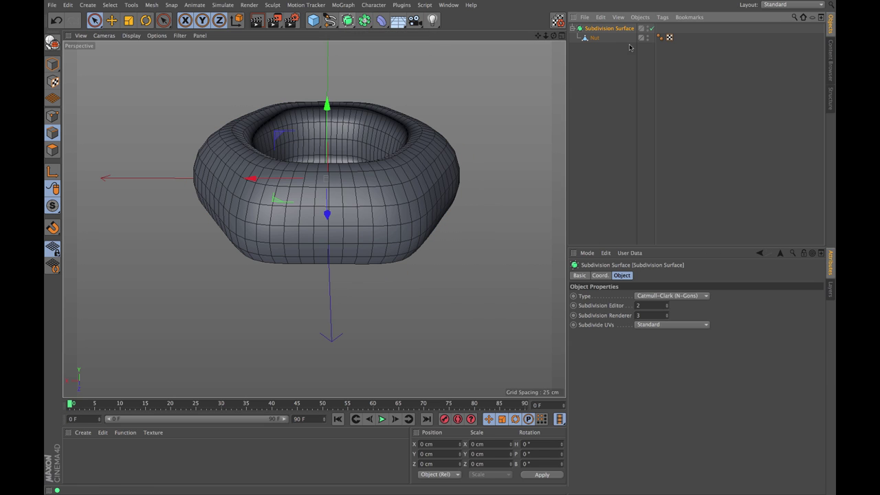
click(595, 37)
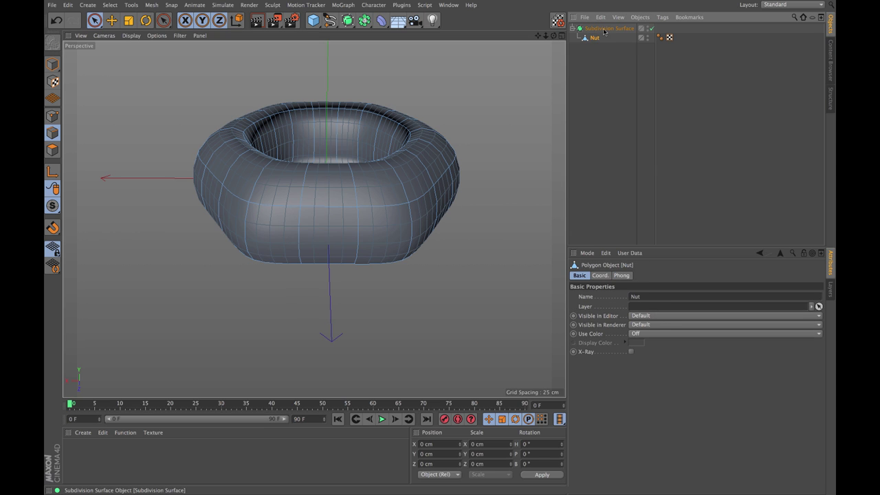
click(605, 29)
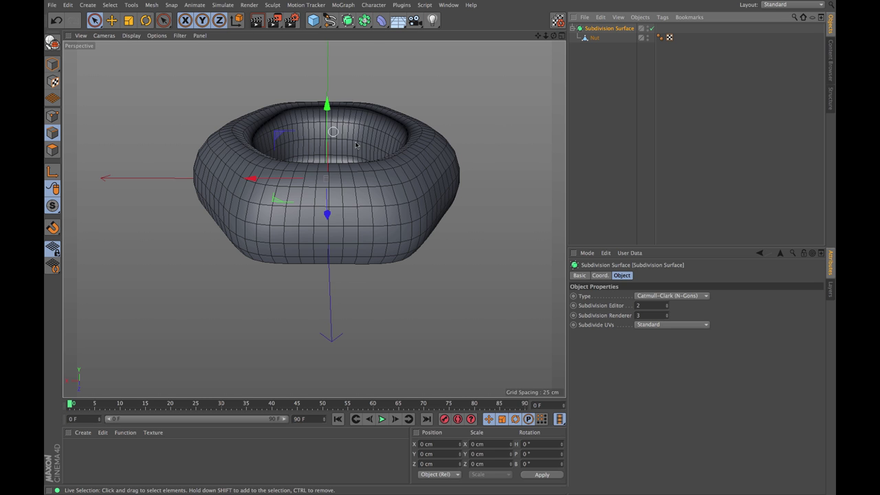
alt+drag(364, 151, 333, 178)
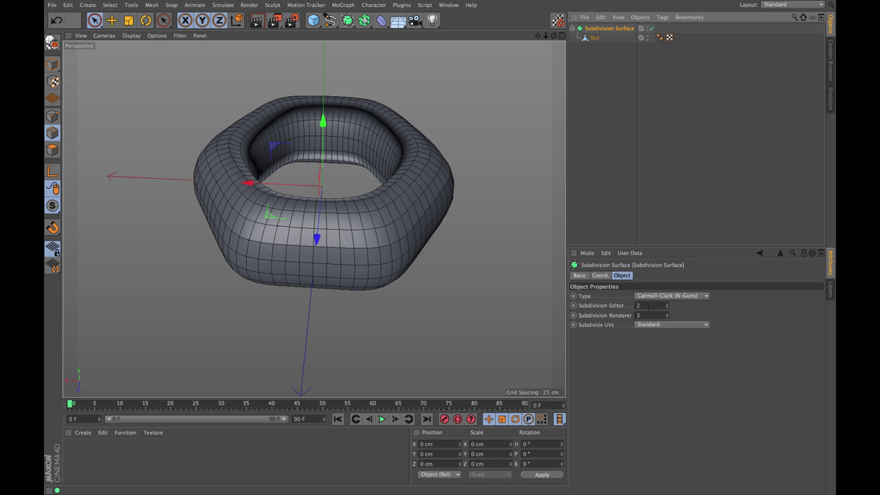
click(648, 306)
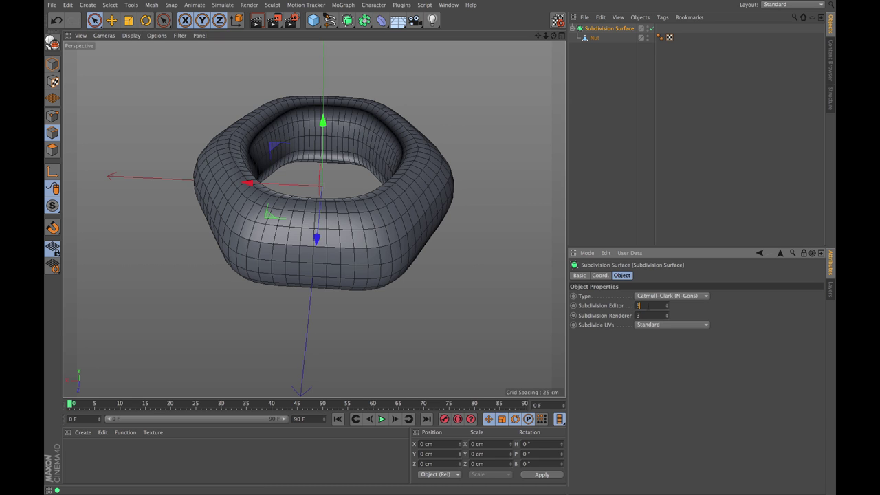
text(3)
key(Tab)
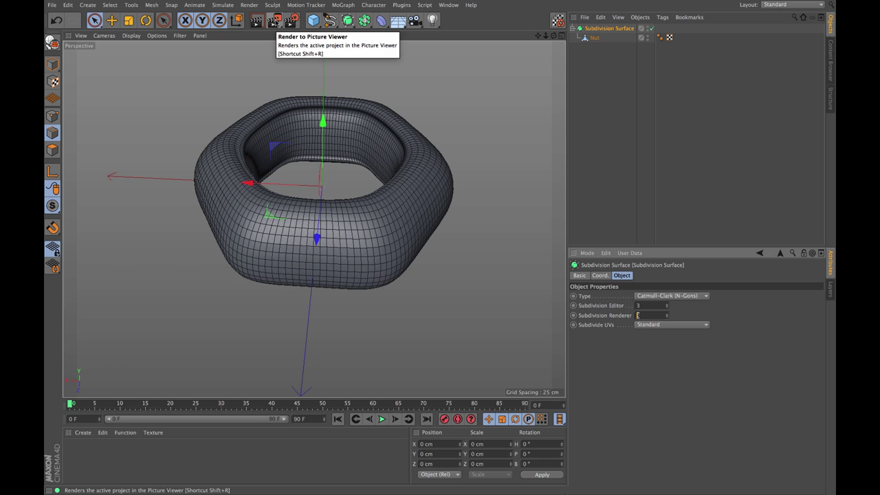
Render the smoothed nut in the viewport and examine its shape and mesh density up close.
click(258, 22)
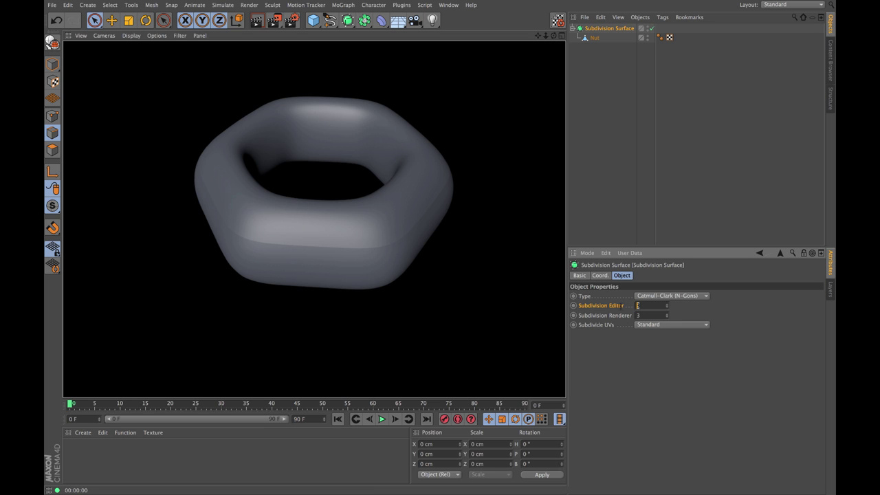
click(411, 252)
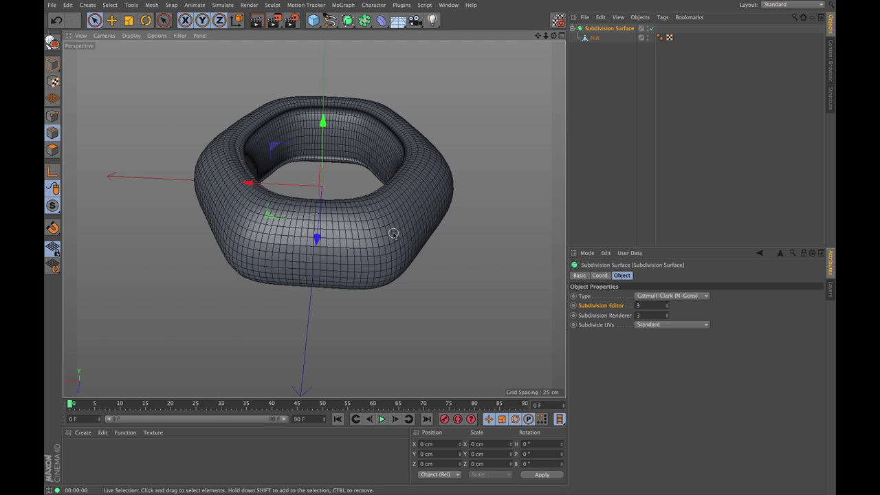
scroll(291, 178, up, 3)
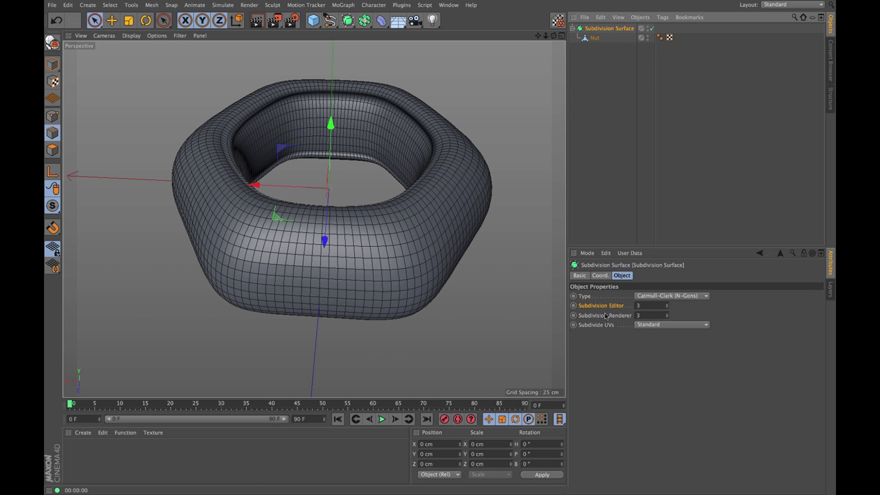
double_click(646, 305)
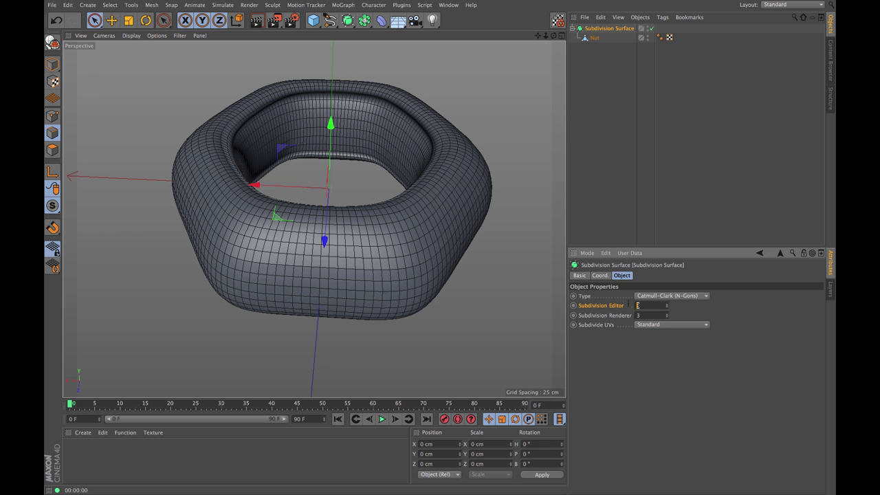
key(Return)
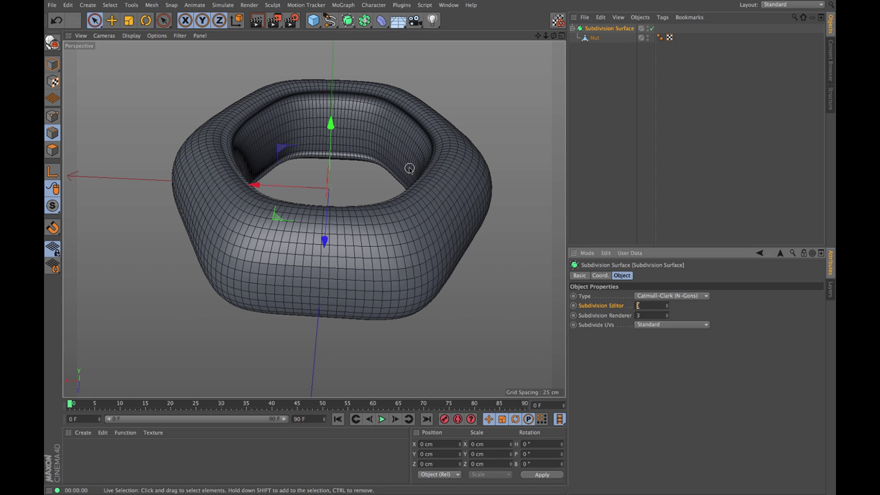
mouse_move(365, 172)
alt+mouse_down()
mouse_move(354, 73)
mouse_move(251, 194)
mouse_move(399, 121)
mouse_move(409, 64)
mouse_move(355, 156)
mouse_move(376, 192)
alt+mouse_up()
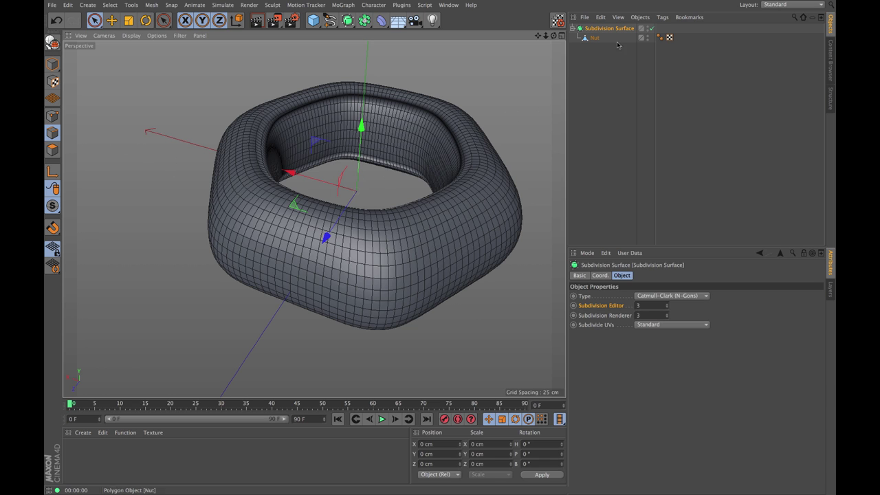
Toggle the Subdivision Surface repeatedly to compare the smoothed nut with its cage, and leave it off.
click(651, 28)
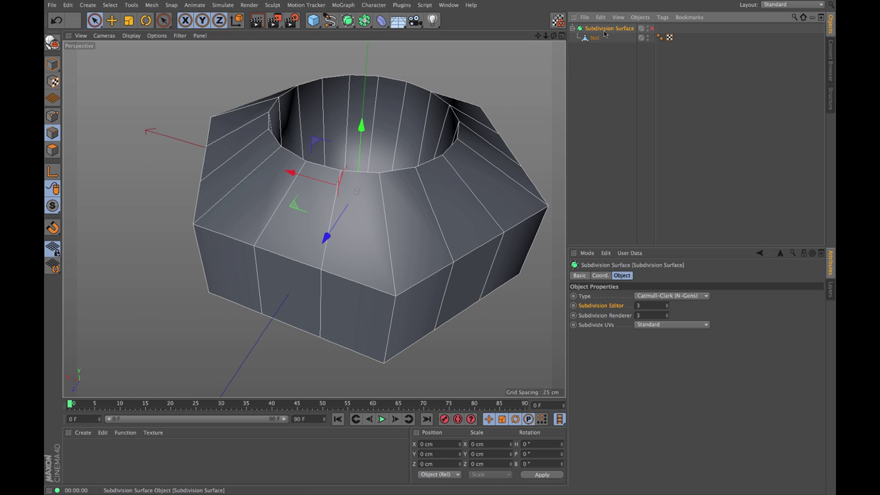
key(q)
key(q)
key(q)
key(q)
key(q)
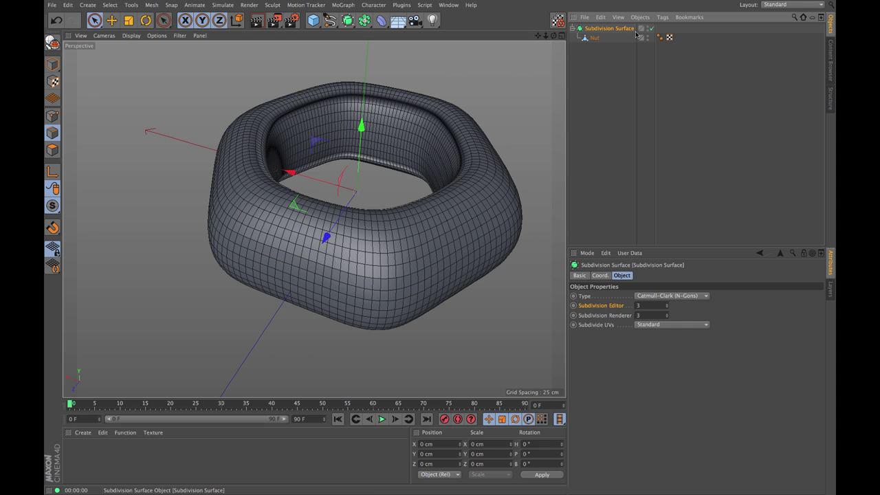
key(q)
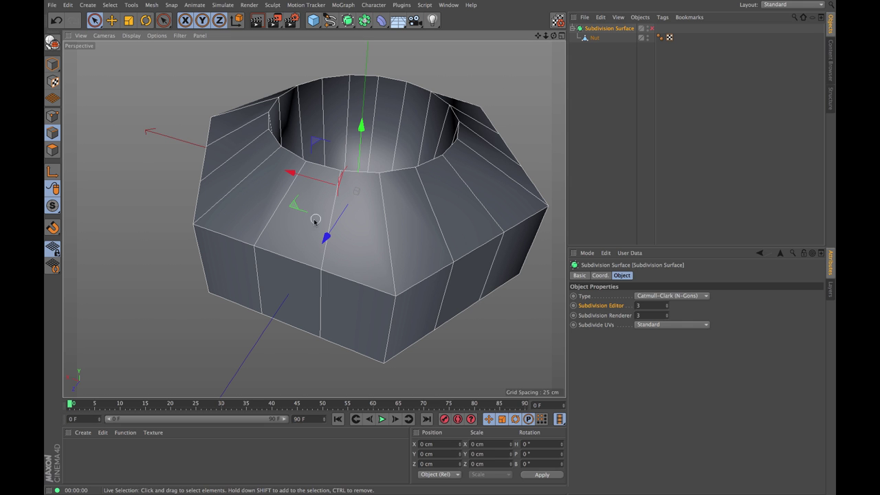
alt+drag(370, 182, 337, 123)
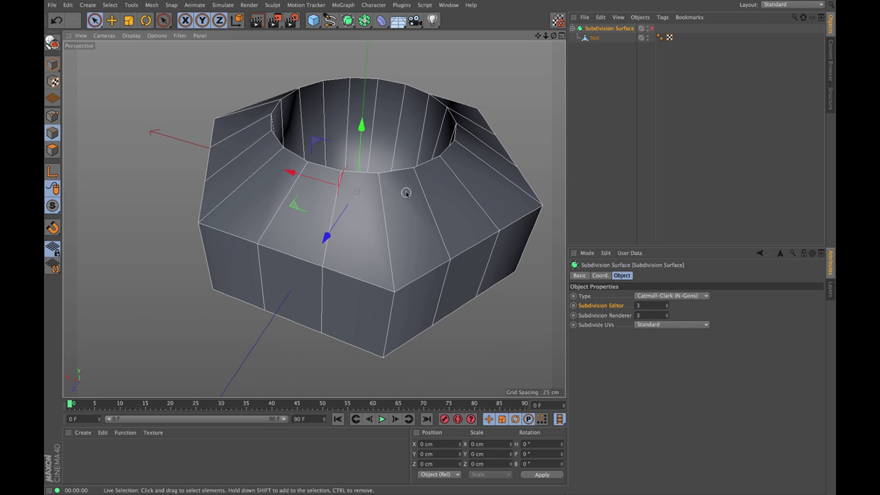
alt+drag(406, 193, 541, 74)
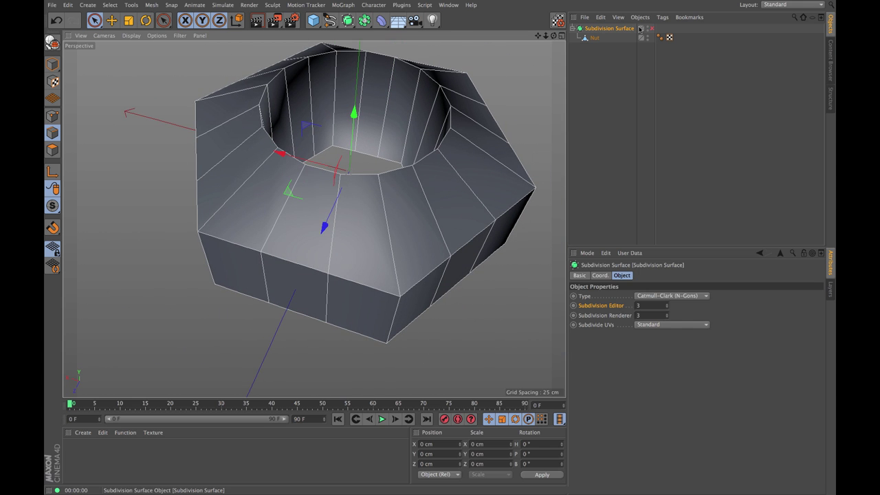
alt+drag(284, 151, 309, 167)
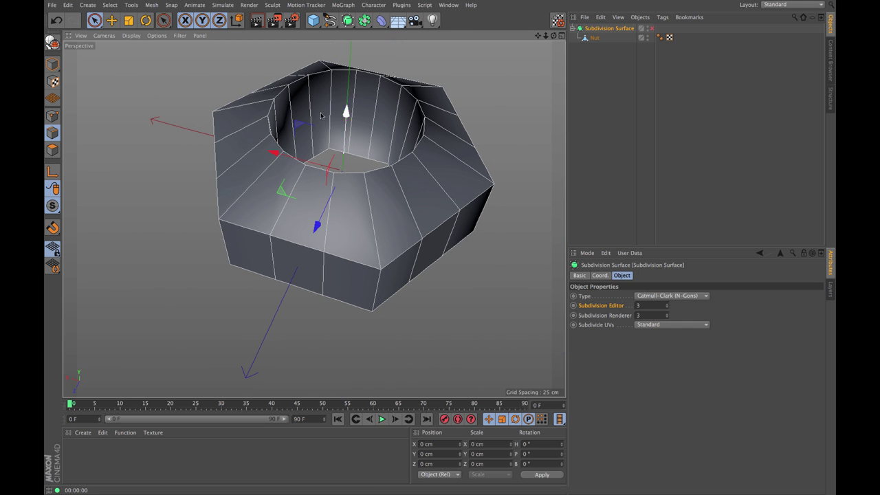
scroll(297, 169, up, 2)
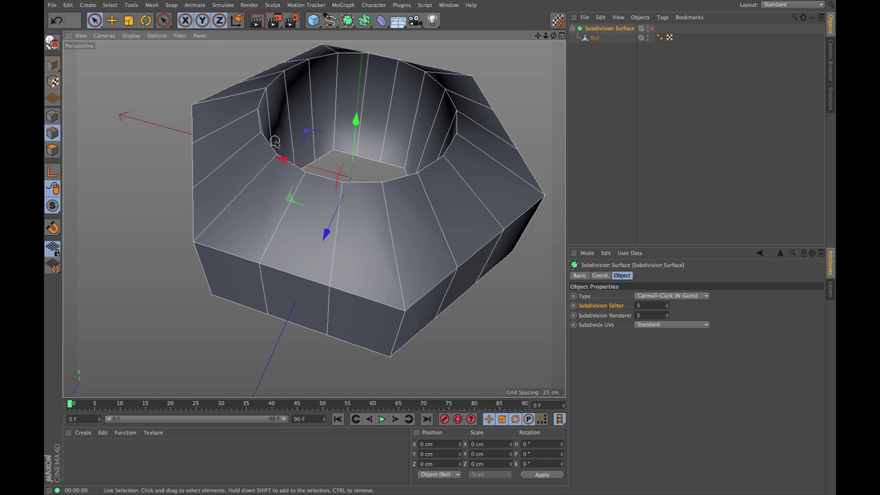
Select the Nut mesh and inspect its edge loops around the hole and sides with Loop Selection.
click(594, 38)
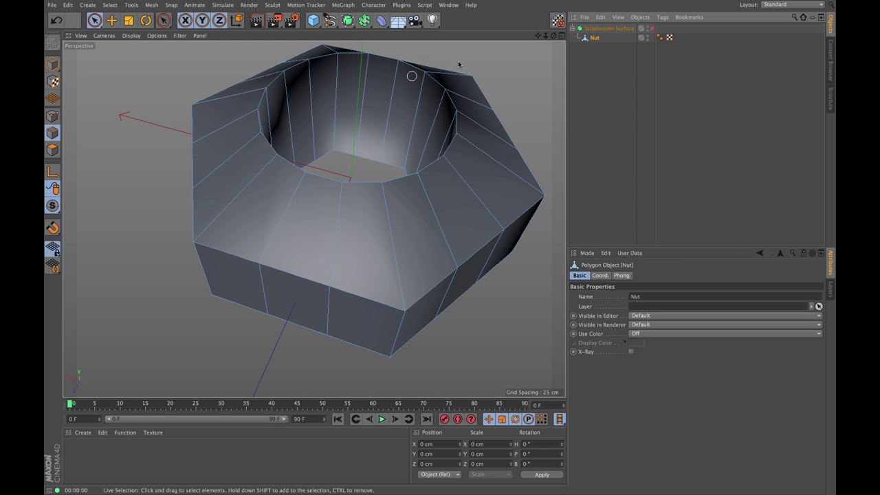
scroll(276, 95, up, 2)
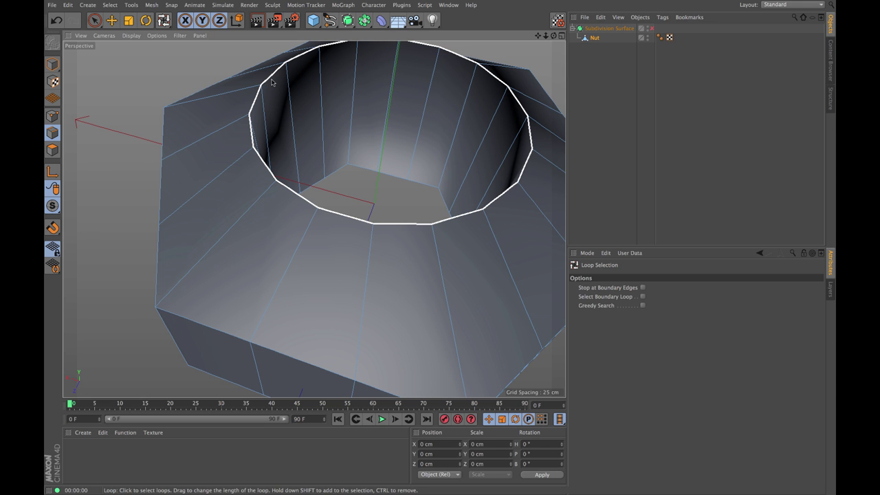
scroll(295, 190, down, 5)
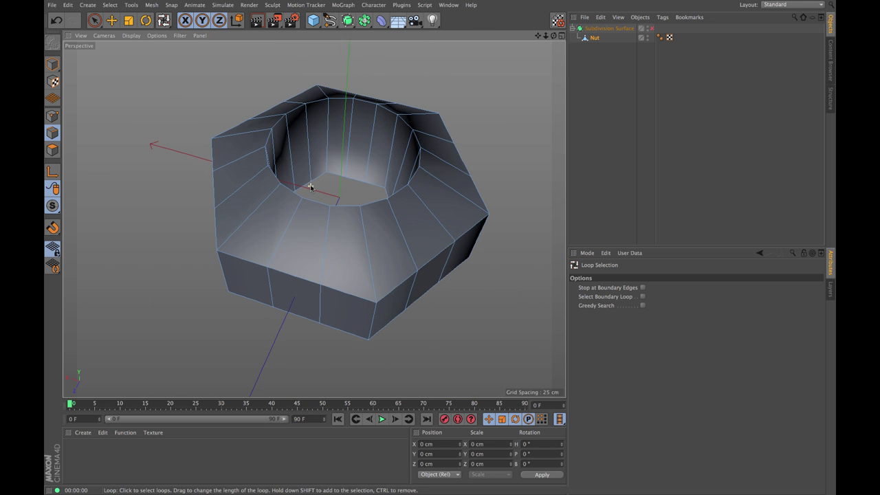
mouse_move(381, 190)
alt+mouse_down()
mouse_move(365, 144)
mouse_move(370, 84)
mouse_move(359, 145)
mouse_move(283, 157)
mouse_move(394, 164)
alt+mouse_up()
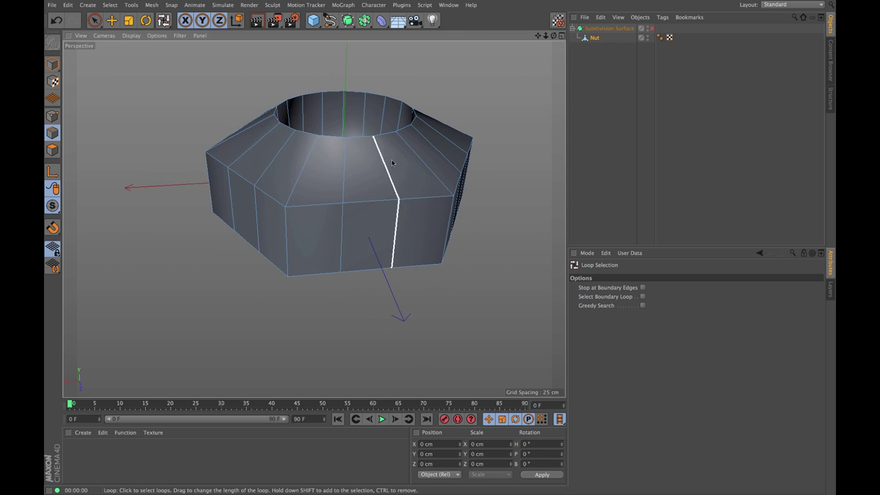
Select the six corner points of the nut's upper outer rim and lower them to about Y 14.9 cm.
key(9)
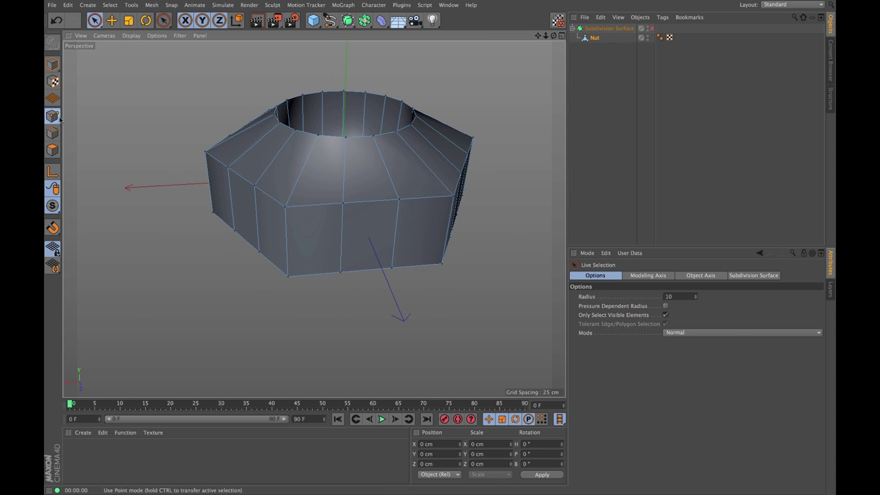
key(Return)
click(285, 207)
shift+click(452, 196)
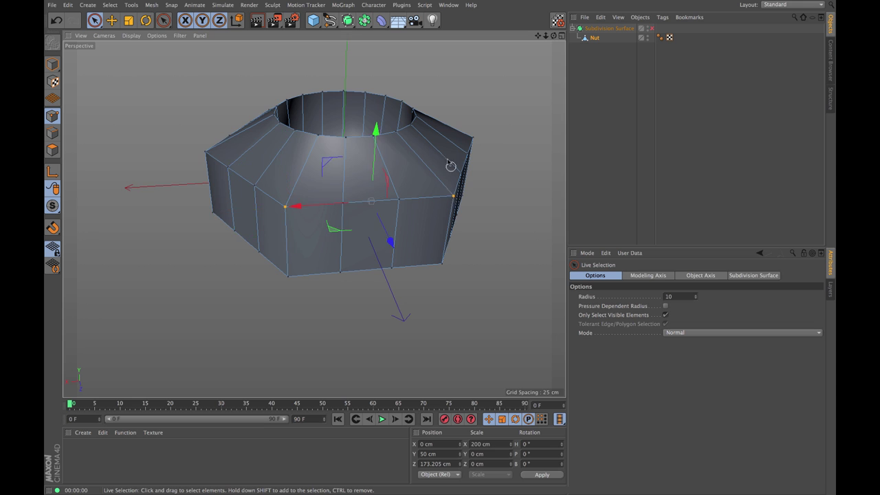
alt+drag(450, 165, 505, 186)
shift+click(544, 177)
alt+drag(522, 153, 423, 167)
shift+click(459, 155)
alt+drag(452, 138, 386, 158)
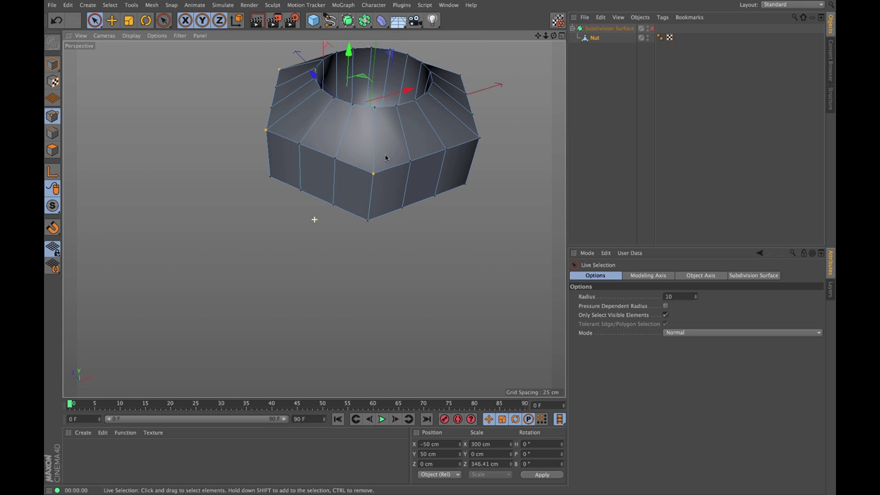
shift+click(478, 139)
alt+drag(478, 139, 275, 169)
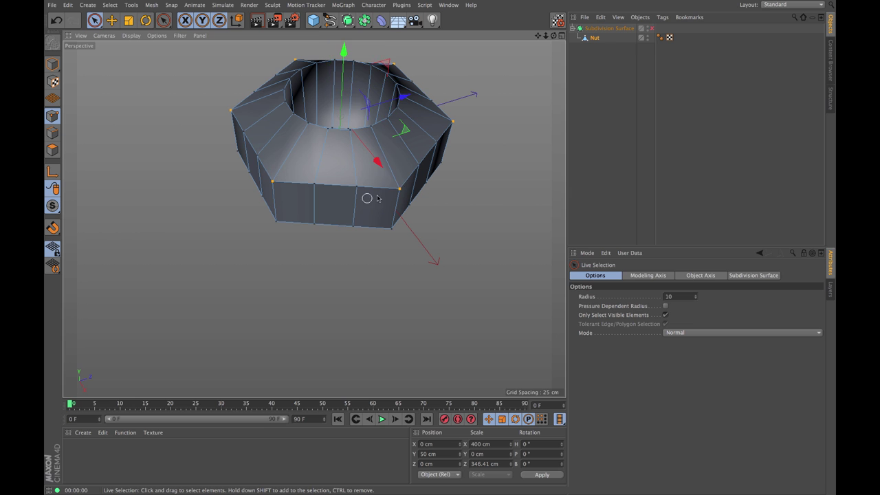
alt+drag(383, 165, 365, 110)
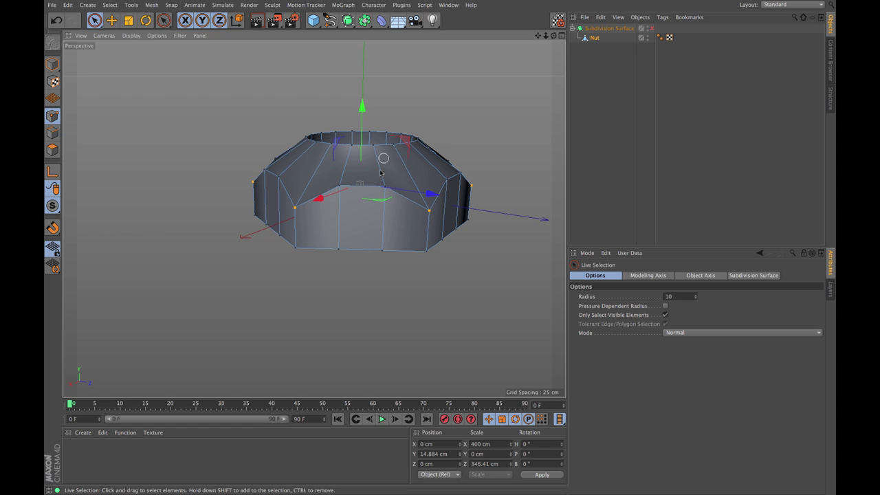
click(473, 149)
Select the point loop around the top of the hole with Loop Selection and activate the Move tool.
alt+drag(473, 150, 427, 163)
key(u)
key(l)
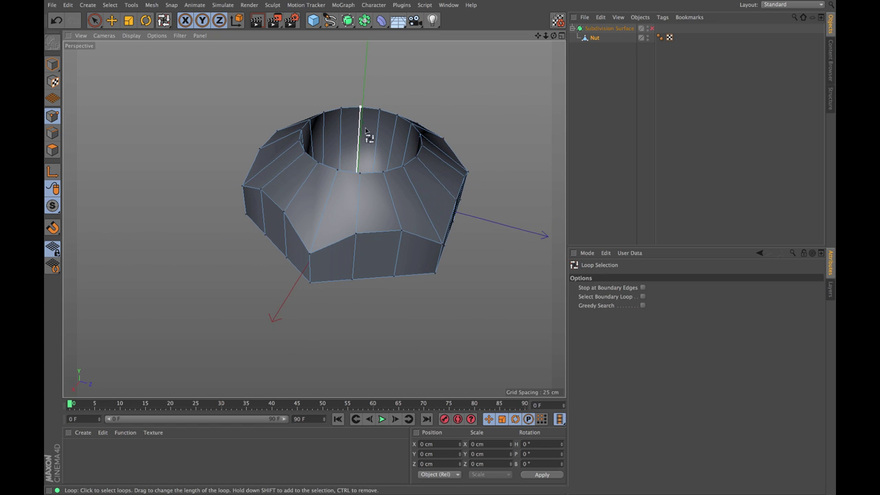
click(328, 118)
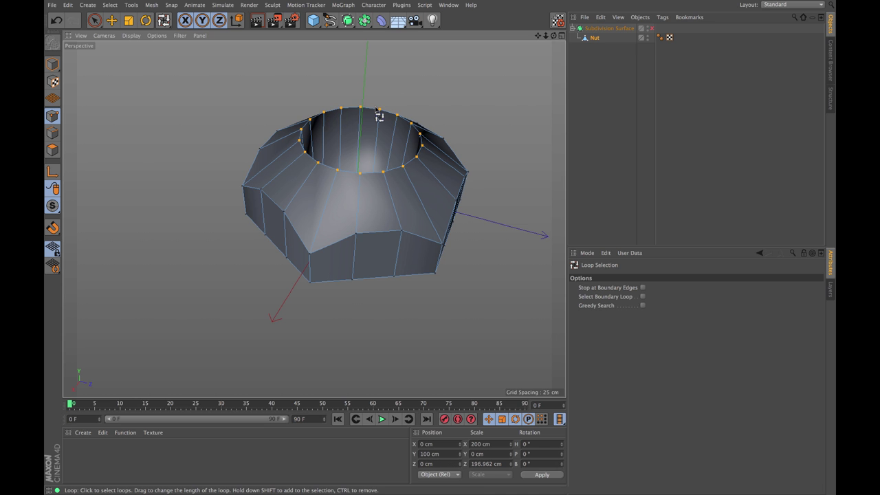
scroll(371, 130, up, 2)
key(e)
alt+drag(374, 138, 357, 64)
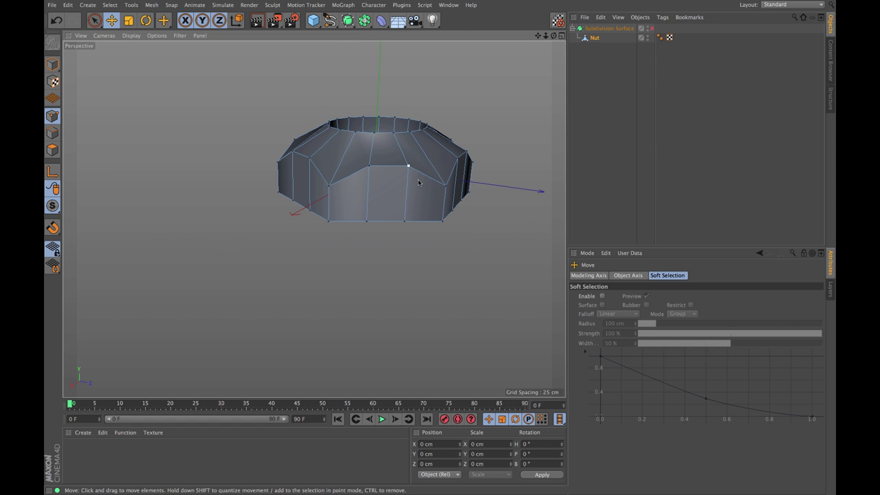
Enable the Subdivision Surface again to check the nut's smoothed shape with the lowered corners.
alt+drag(409, 167, 400, 148)
alt+drag(323, 127, 292, 149)
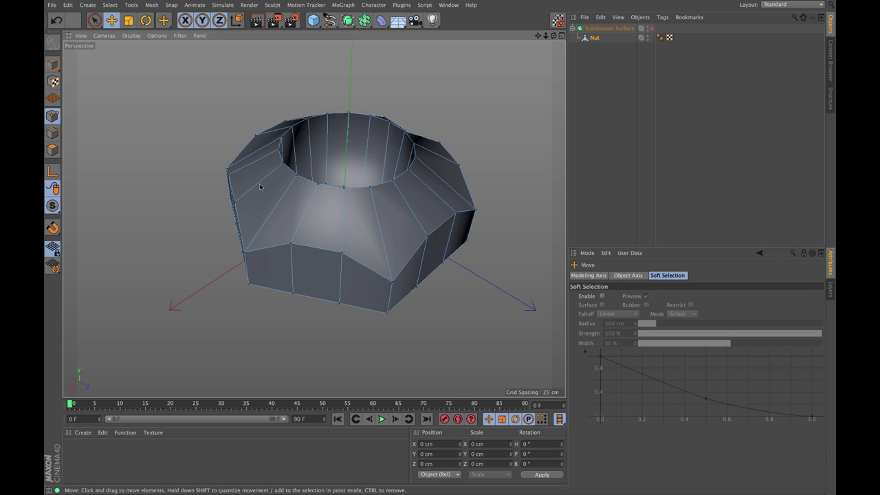
key(q)
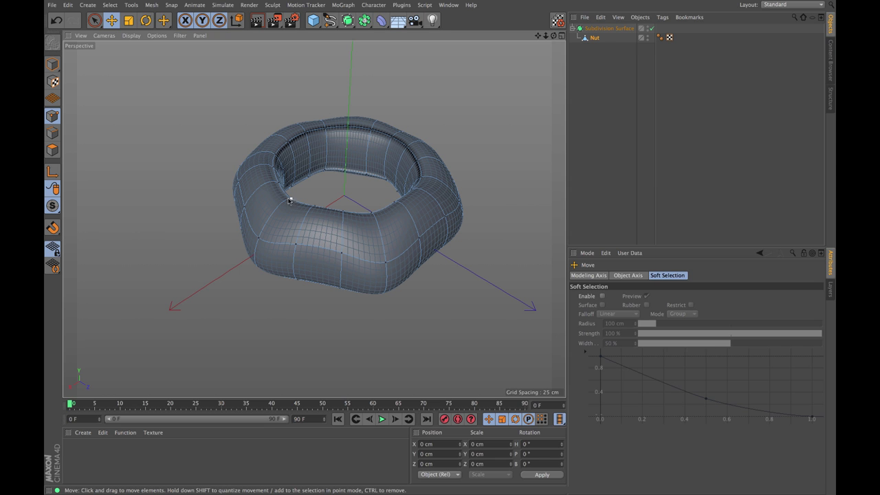
Disable the Subdivision Surface and select the edge loops around the hole's top, the upper outer rim and the bottom outer rim with Loop Selection.
key(q)
scroll(295, 175, up, 10)
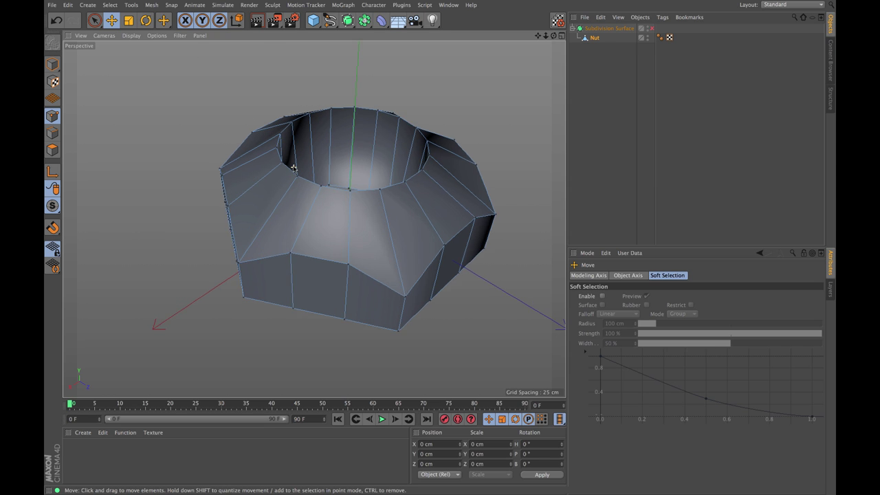
click(52, 132)
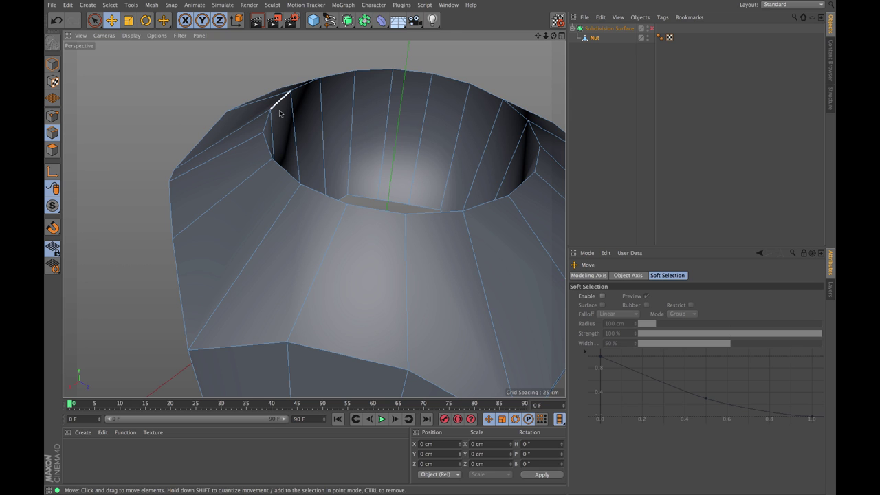
key(u)
key(l)
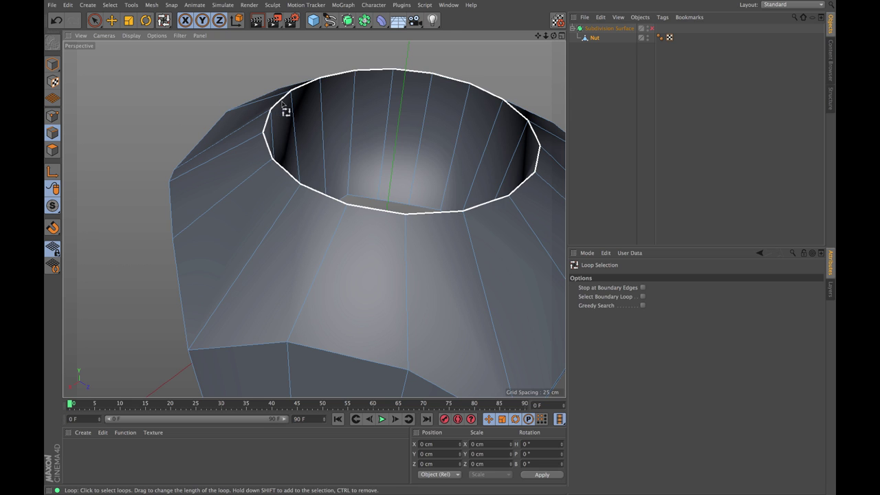
click(283, 112)
shift+click(368, 203)
alt+drag(369, 203, 430, 161)
shift+click(287, 235)
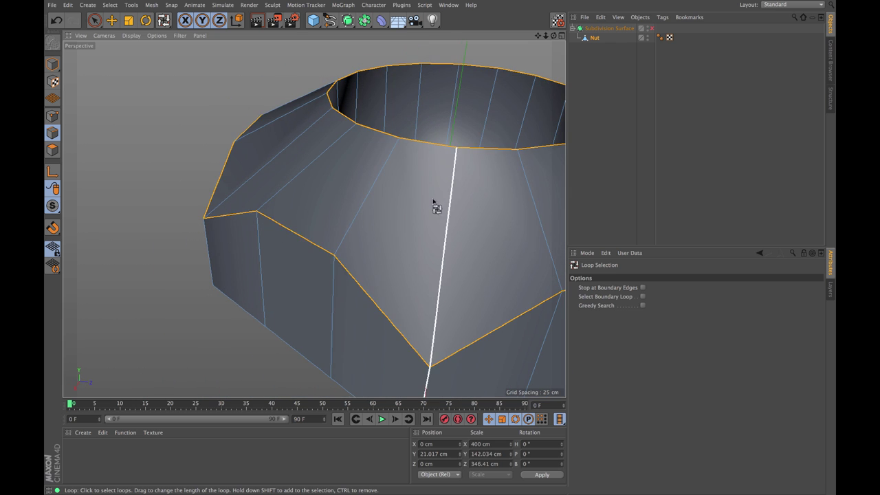
alt+drag(434, 202, 334, 185)
alt+drag(334, 307, 291, 304)
scroll(362, 238, down, 3)
alt+drag(362, 231, 394, 167)
scroll(369, 152, up, 2)
Bevel the selected edge loops in Solid mode with an offset of about 8.3 cm.
key(m)
key(s)
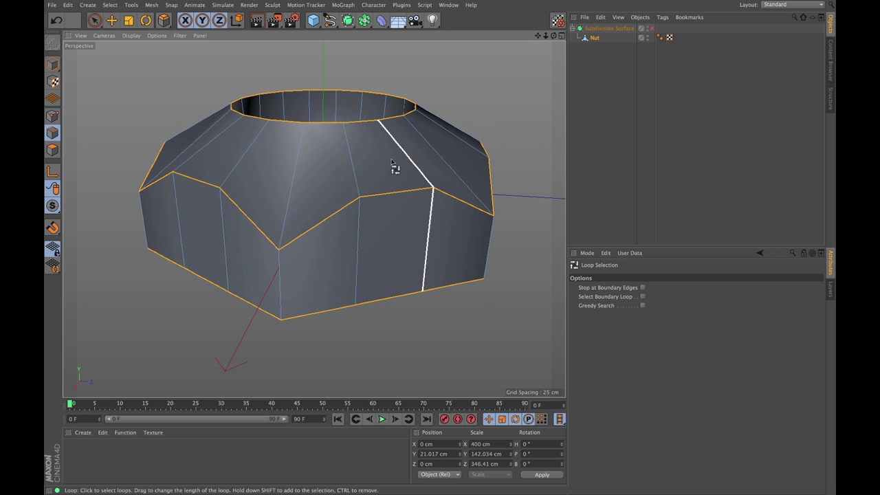
scroll(392, 152, up, 3)
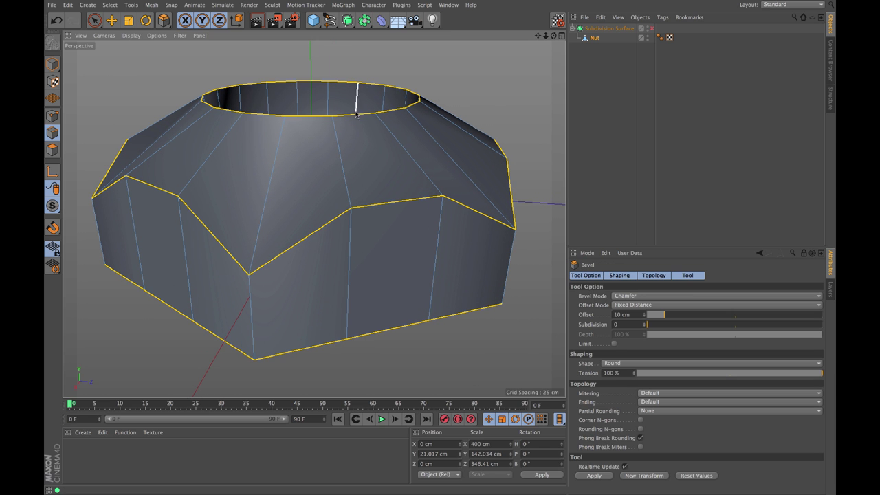
alt+drag(233, 118, 265, 118)
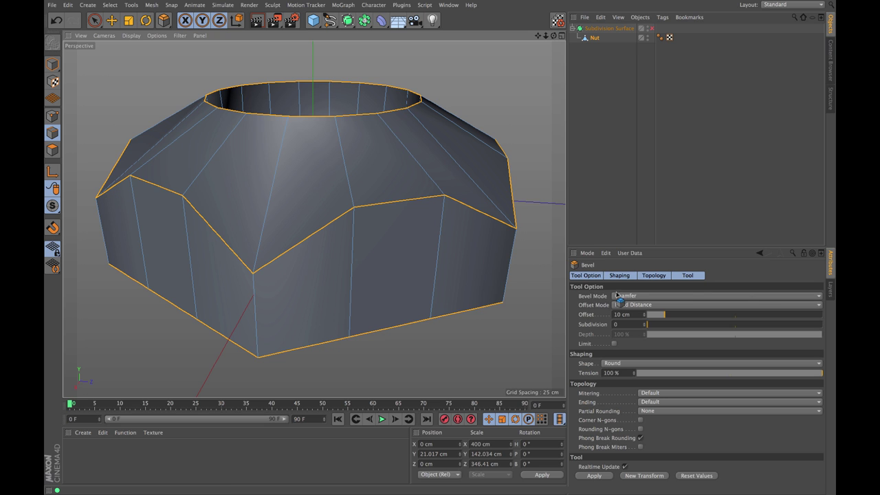
mouse_move(414, 209)
mouse_down()
mouse_move(492, 209)
mouse_move(413, 206)
mouse_move(481, 210)
mouse_move(363, 220)
mouse_move(465, 221)
mouse_move(404, 220)
mouse_move(399, 212)
mouse_move(447, 205)
mouse_move(403, 206)
mouse_up()
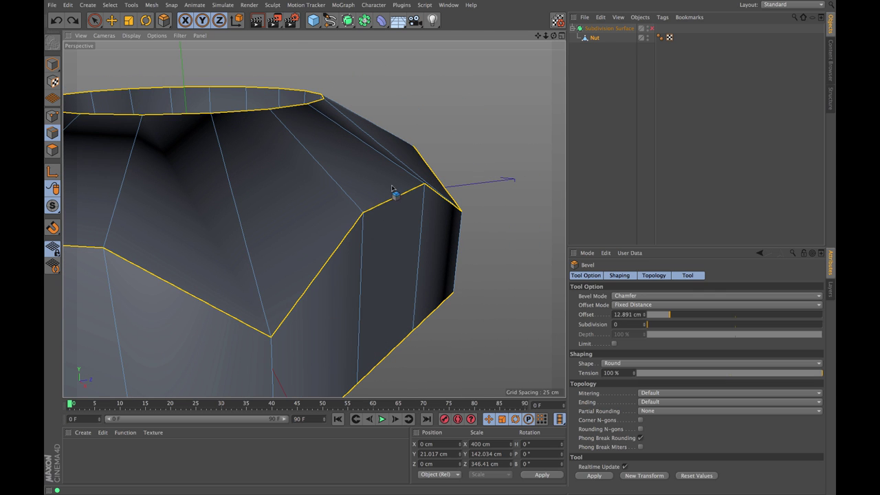
click(634, 296)
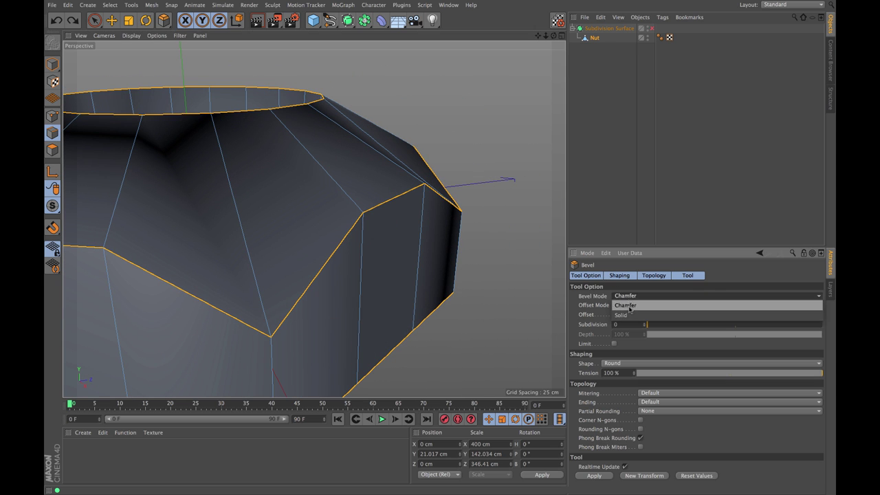
click(627, 316)
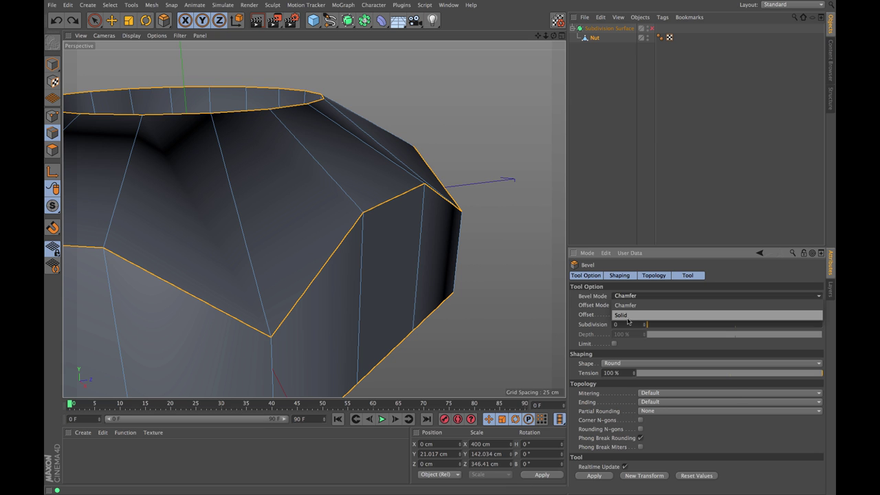
drag(394, 209, 397, 212)
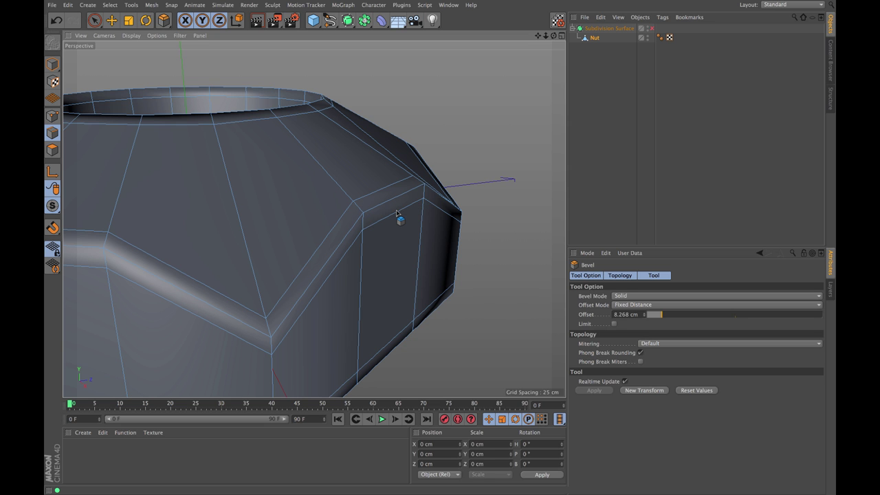
Enable the Subdivision Surface and render the view to check the nut's beveled edges.
alt+drag(335, 187, 415, 179)
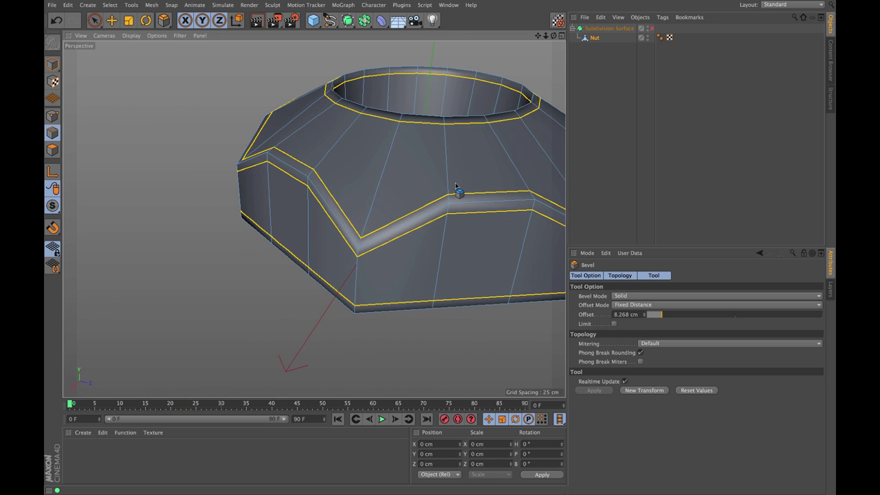
key(q)
alt+drag(484, 166, 367, 184)
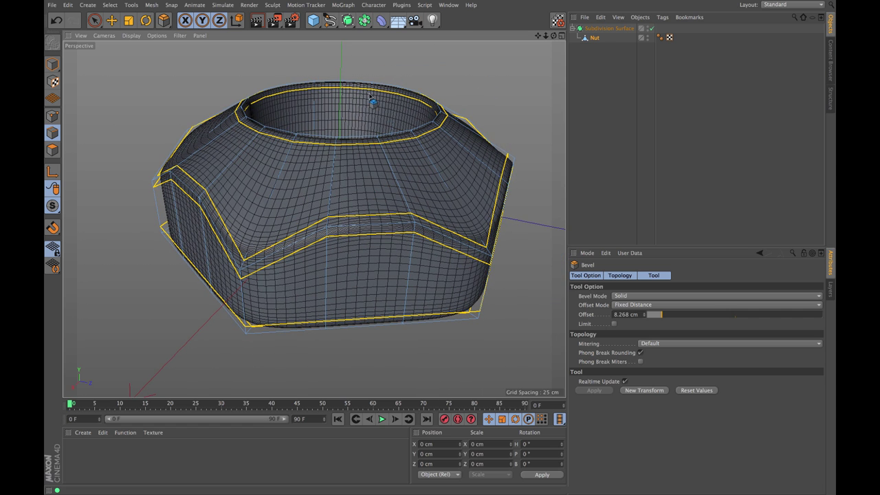
alt+drag(369, 96, 313, 218)
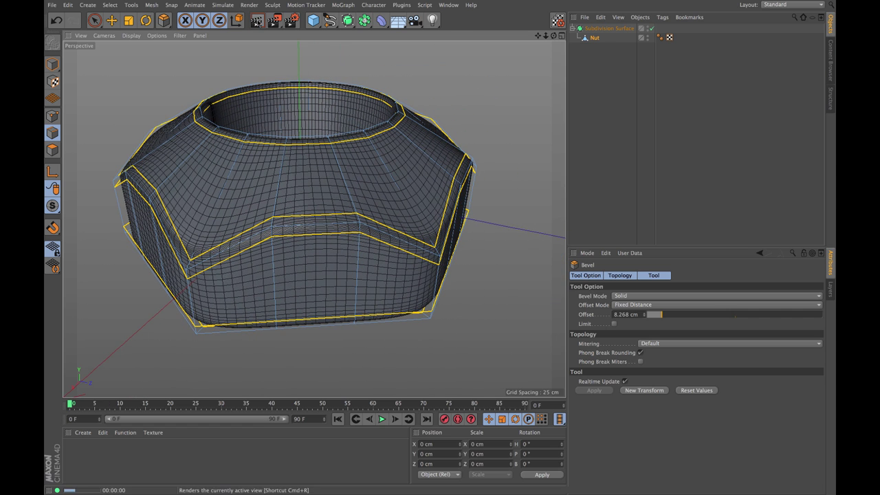
click(256, 20)
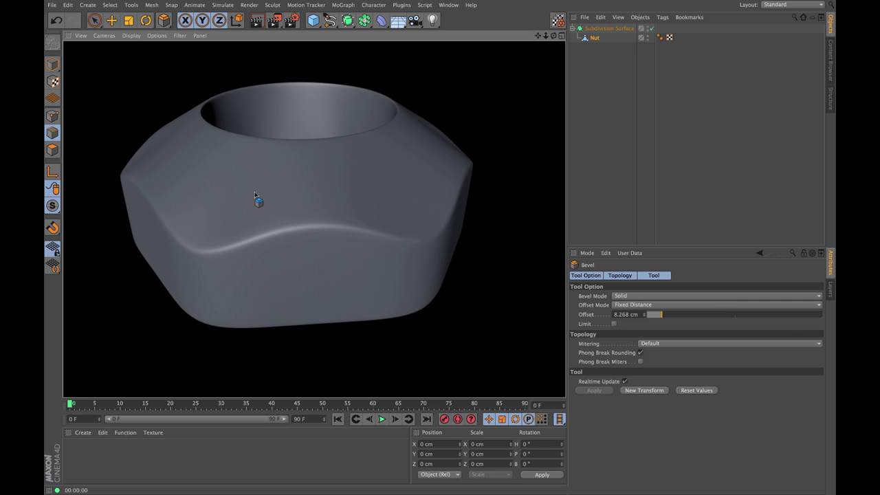
drag(277, 196, 357, 196)
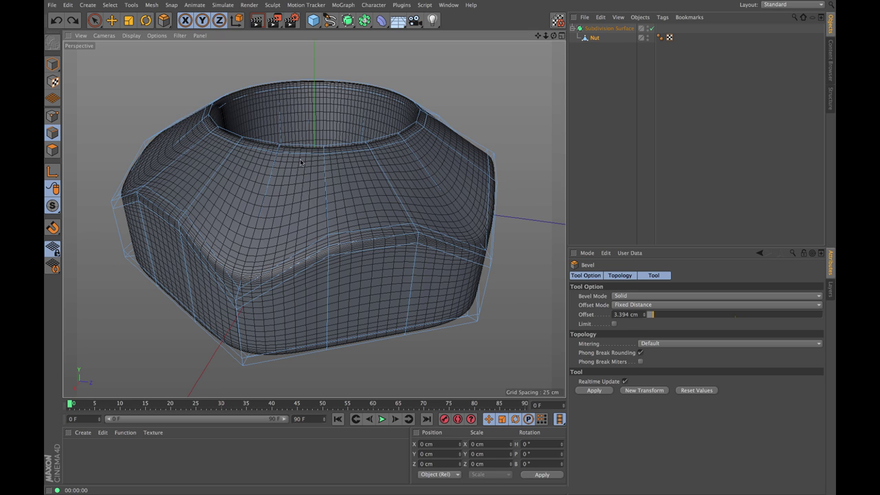
Disable the Subdivision Surface and raise the outer bevel edge loop around the top of the hole to about Y 91.2 cm.
key(q)
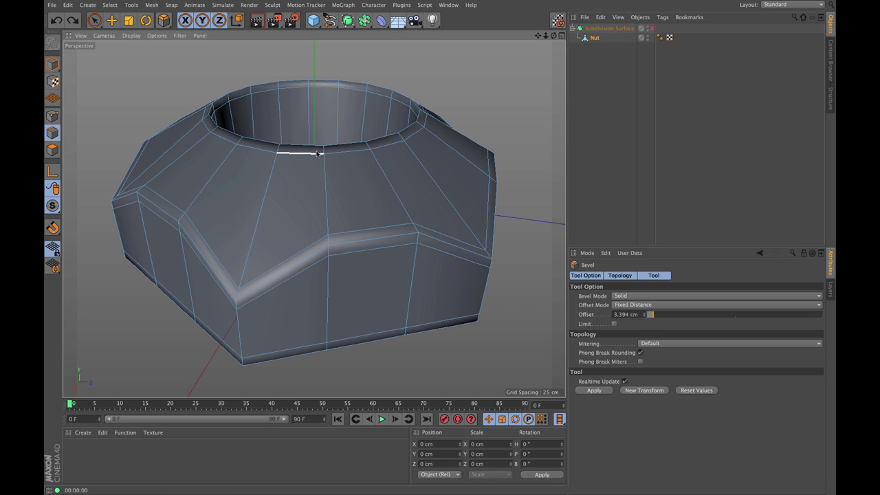
key(space)
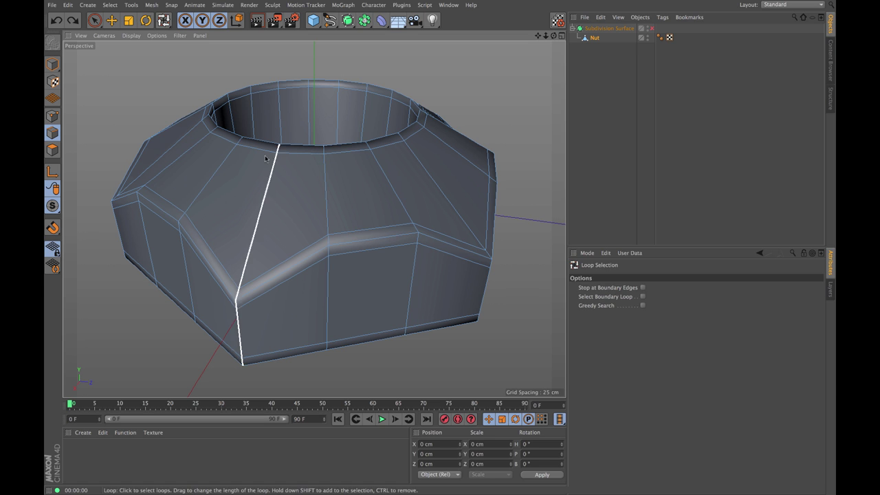
key(space)
key(space)
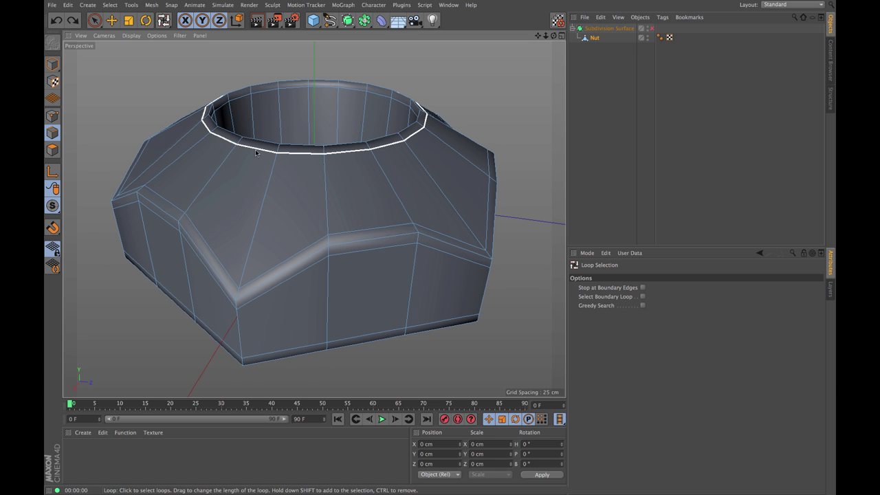
click(214, 137)
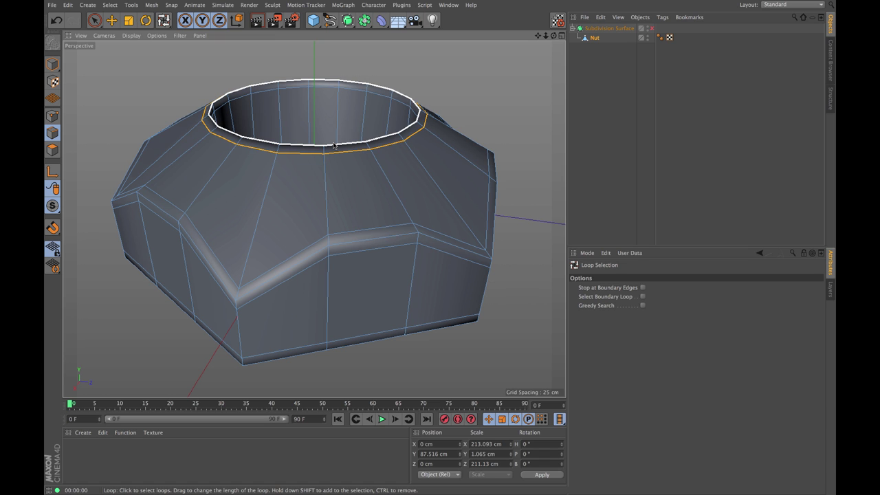
key(e)
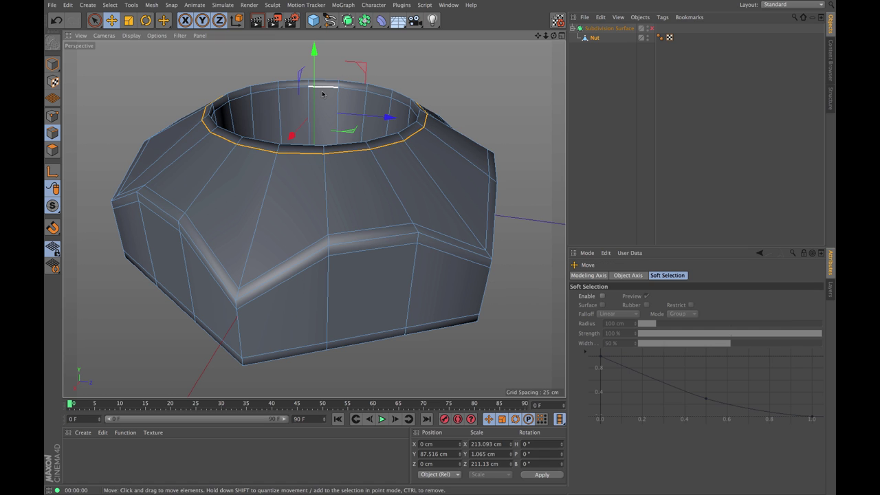
drag(317, 66, 315, 50)
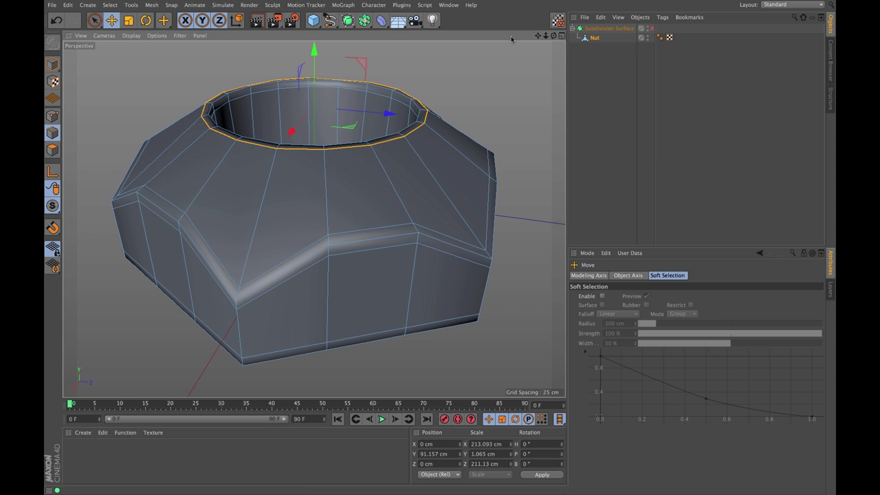
In the Front view, flatten the selected loop to 0 on the Y axis and raise it to about Y 92.3 cm.
click(561, 35)
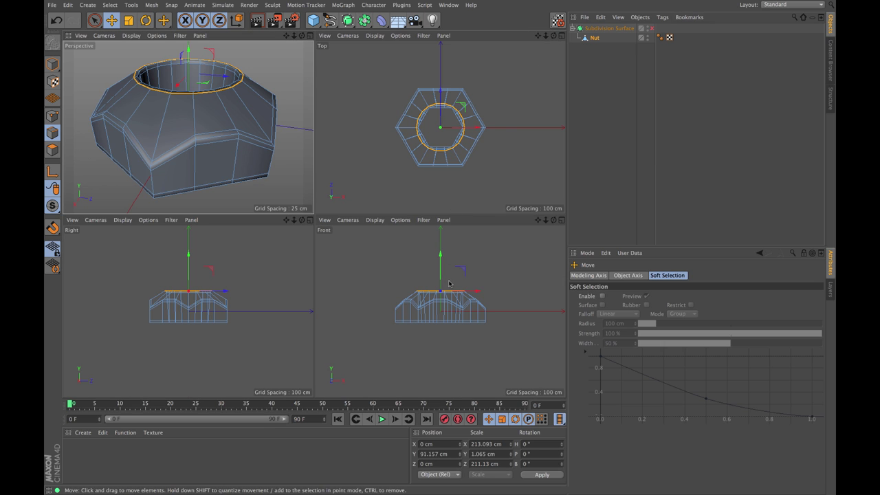
click(561, 219)
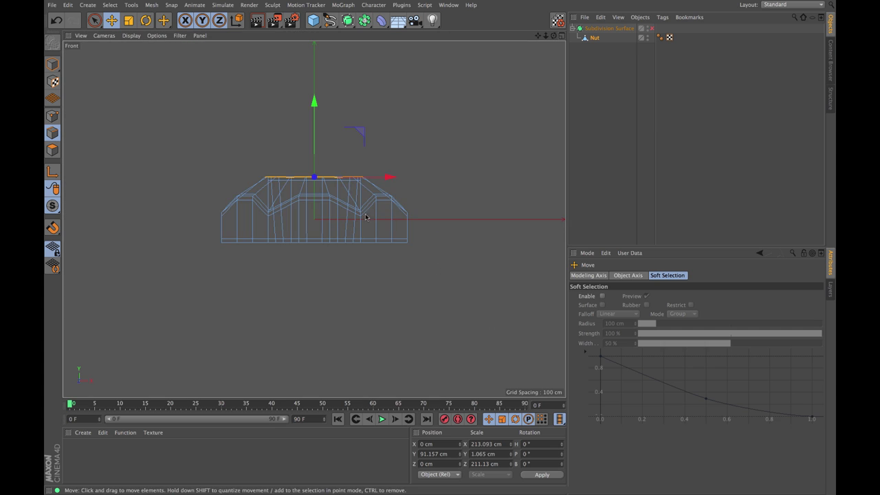
scroll(380, 155, up, 5)
scroll(367, 134, up, 3)
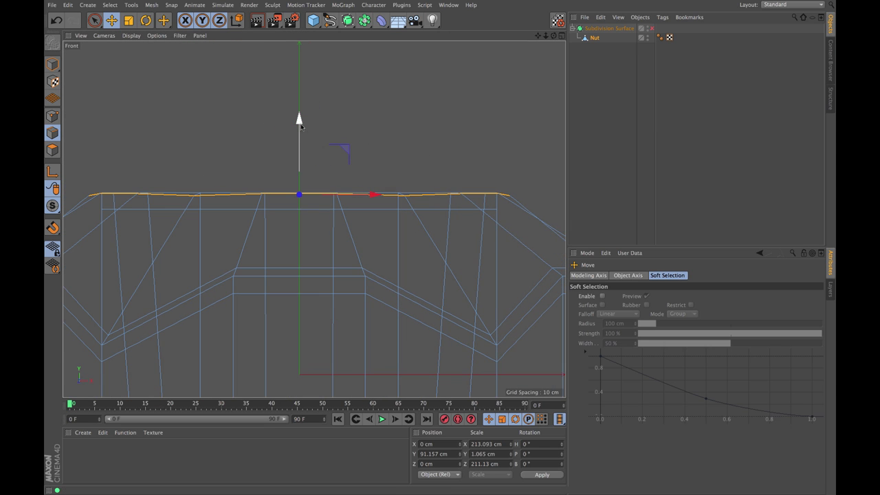
drag(299, 119, 300, 162)
key(t)
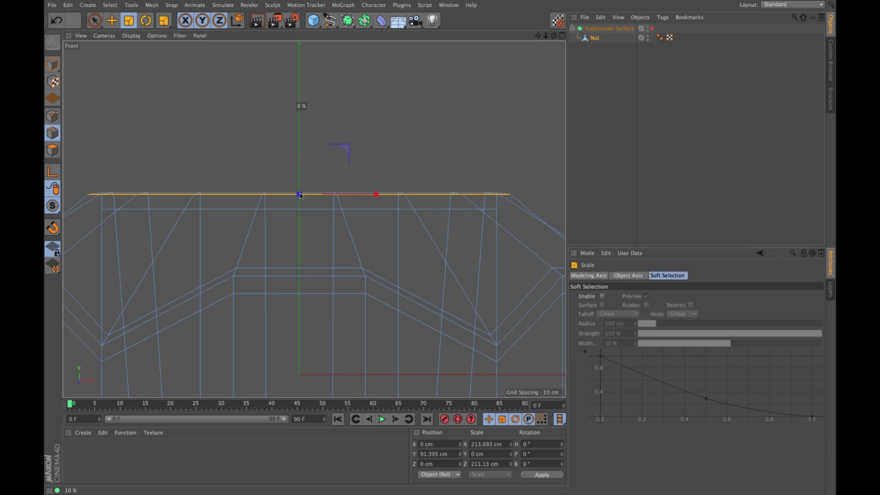
key(e)
drag(300, 172, 301, 169)
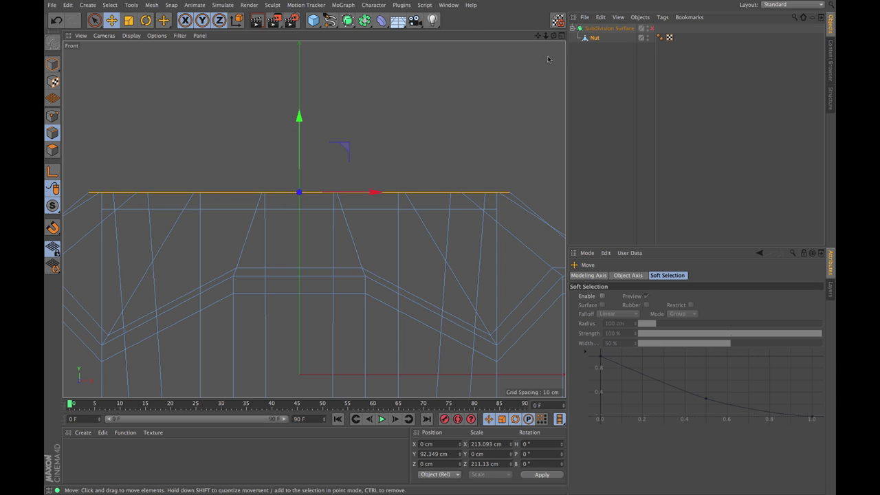
Scale the flattened loop outward in the Perspective view to about 272.5 cm in X and 270 cm in Z.
click(561, 36)
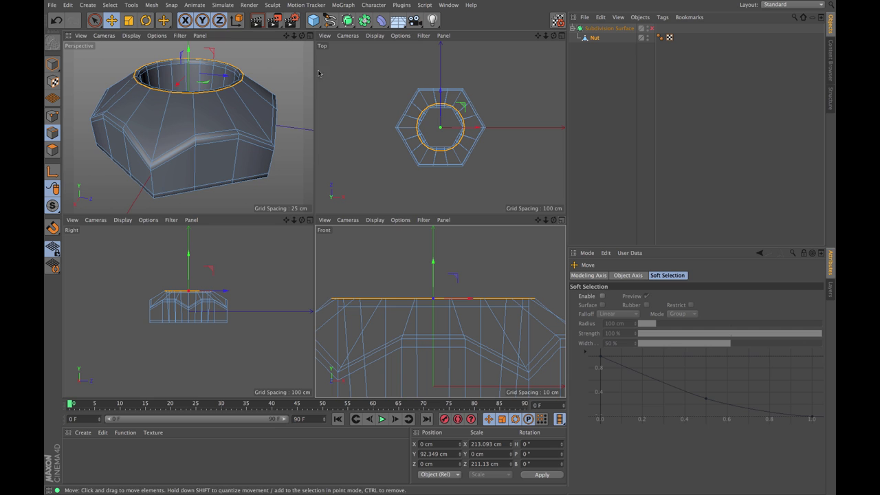
click(311, 35)
scroll(296, 97, up, 8)
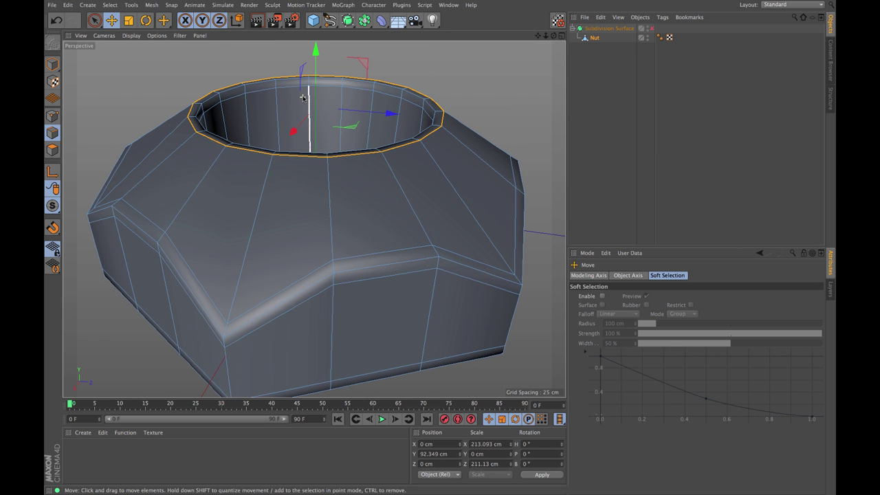
scroll(301, 97, down, 5)
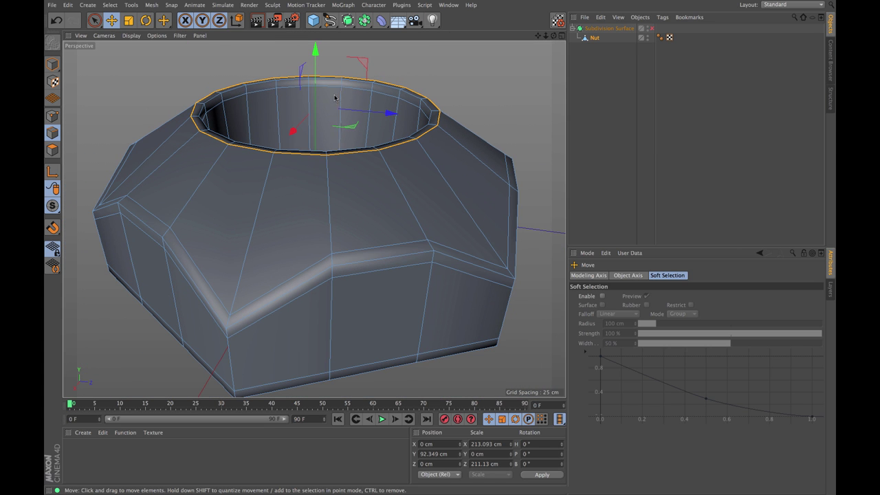
key(t)
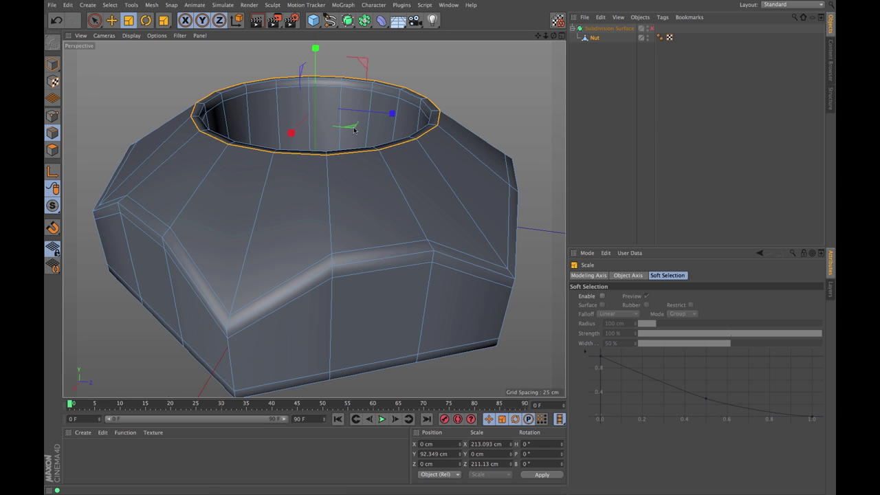
alt+drag(356, 130, 374, 171)
drag(337, 136, 484, 151)
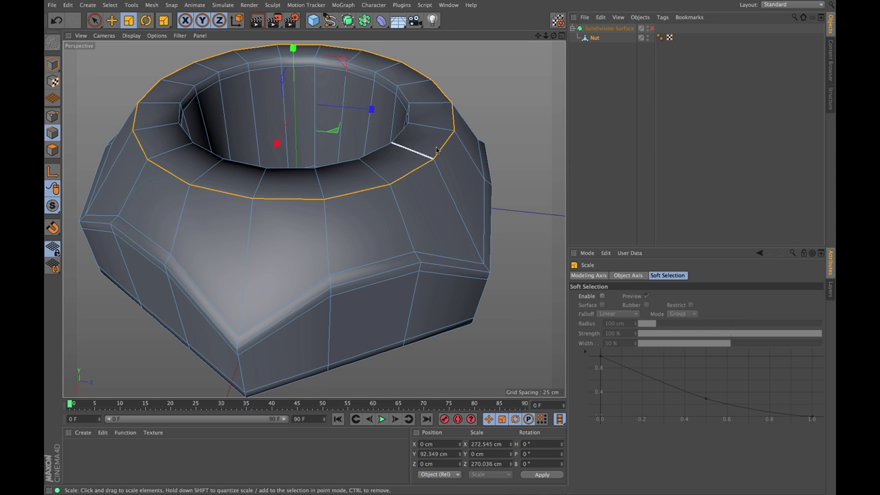
Apply a solid bevel of about 4.2 cm to the selected outer edge loop around the top of the hole.
key(q)
alt+drag(349, 146, 353, 152)
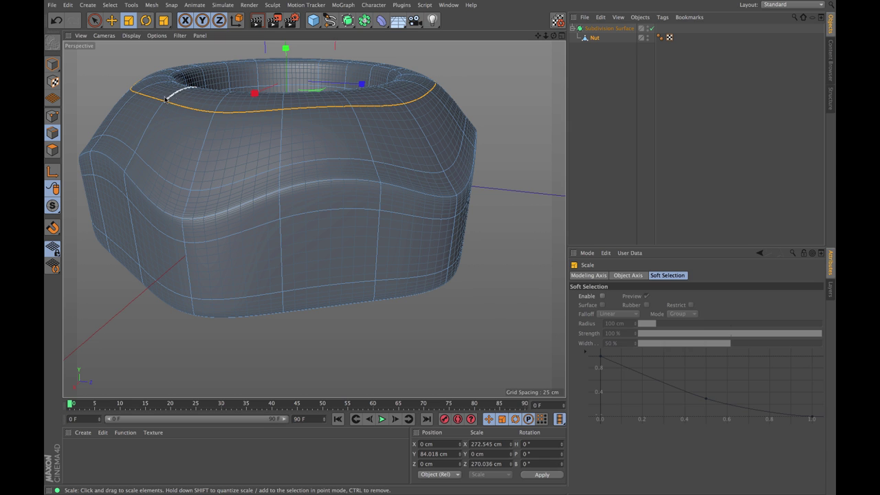
key(m)
key(s)
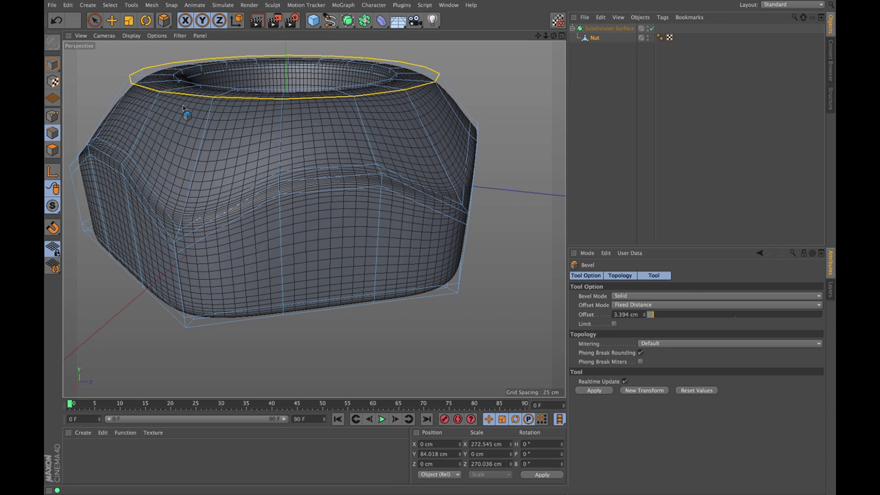
key(q)
alt+drag(316, 104, 370, 117)
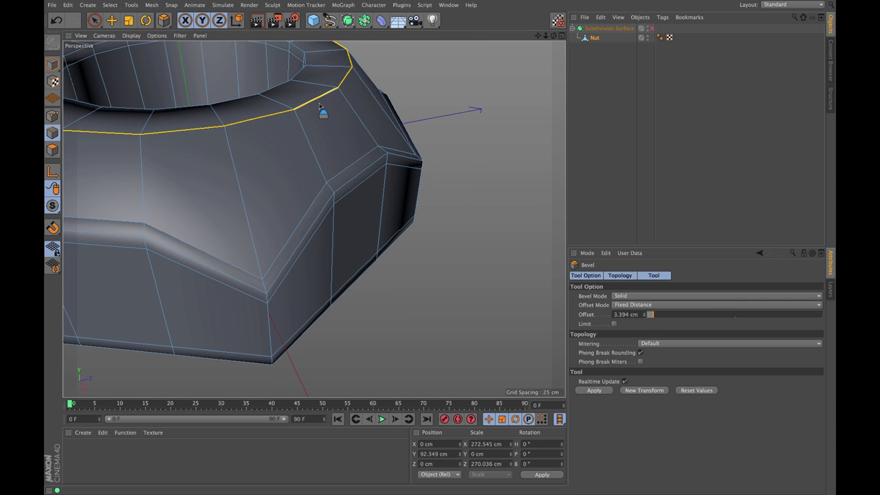
drag(320, 104, 324, 105)
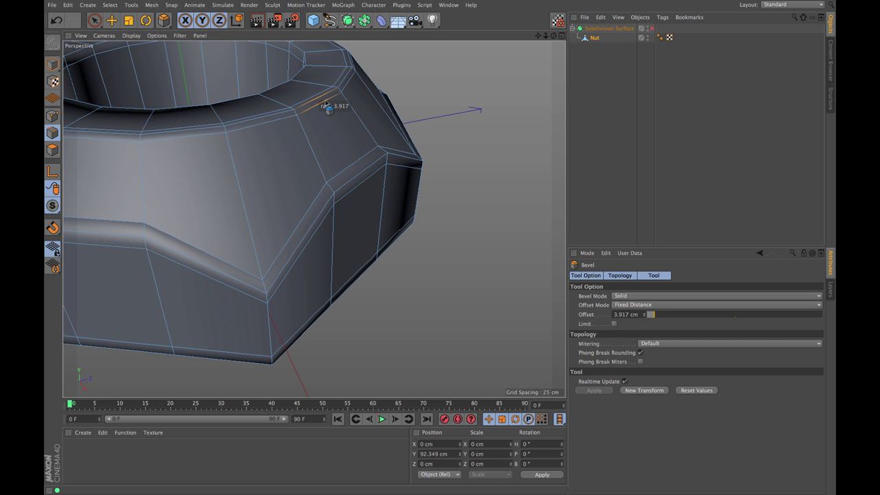
drag(325, 105, 326, 105)
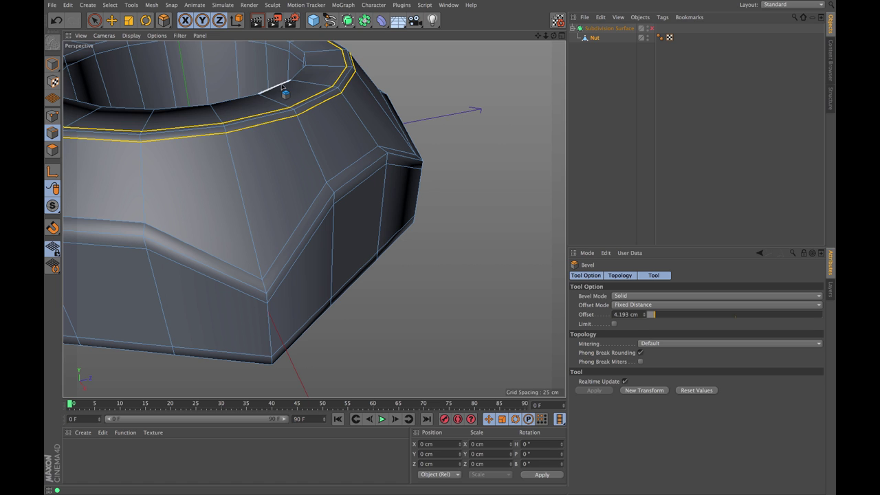
Enable the Subdivision Surface and render the view to check the beveled outer rim.
alt+drag(308, 75, 355, 69)
key(q)
scroll(357, 71, down, 3)
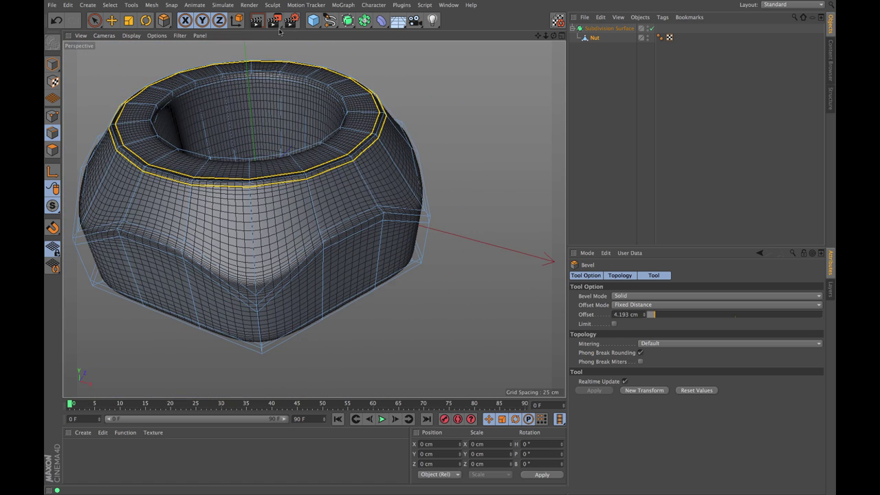
click(256, 23)
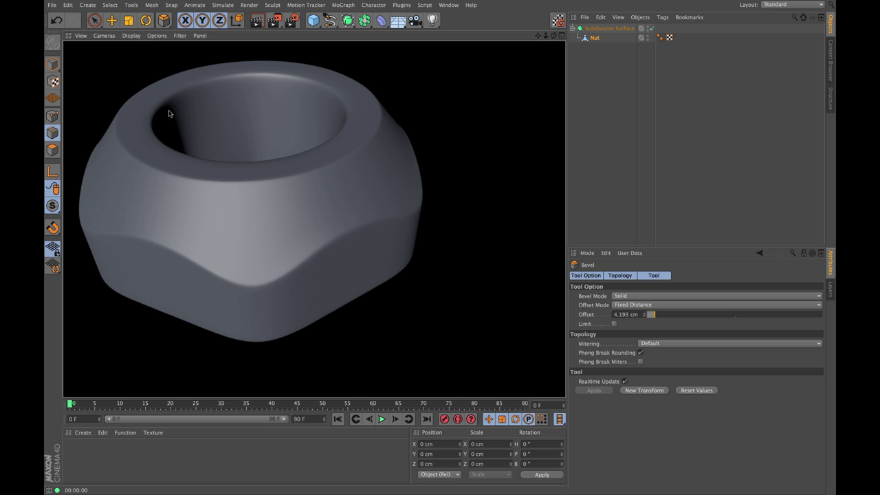
click(350, 112)
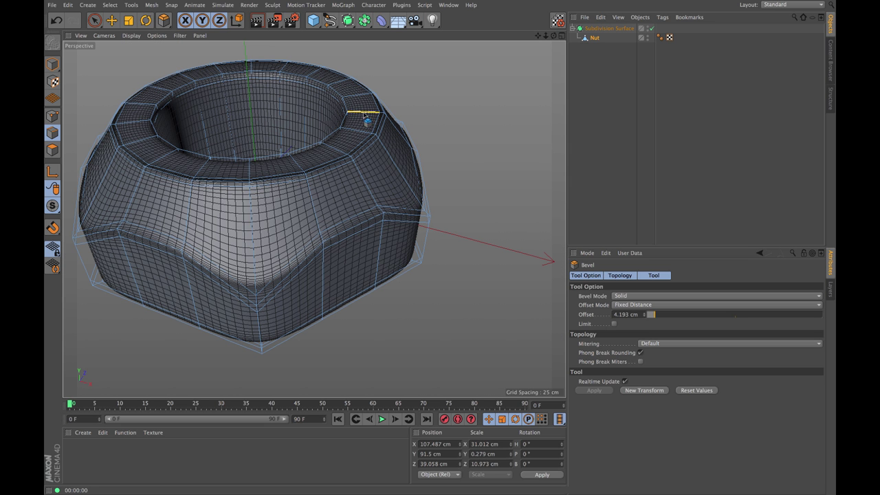
Cut an edge loop with the Knife around the top ring near the hole's inner rim and render the view.
scroll(358, 108, up, 5)
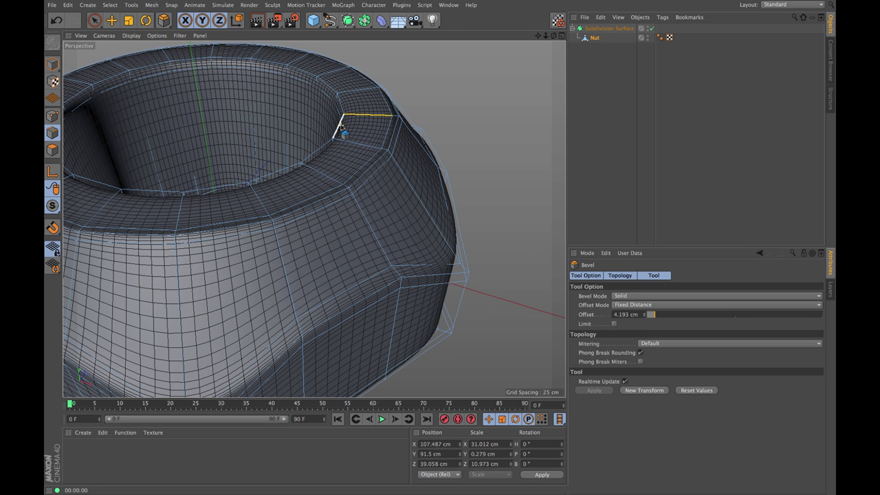
key(k)
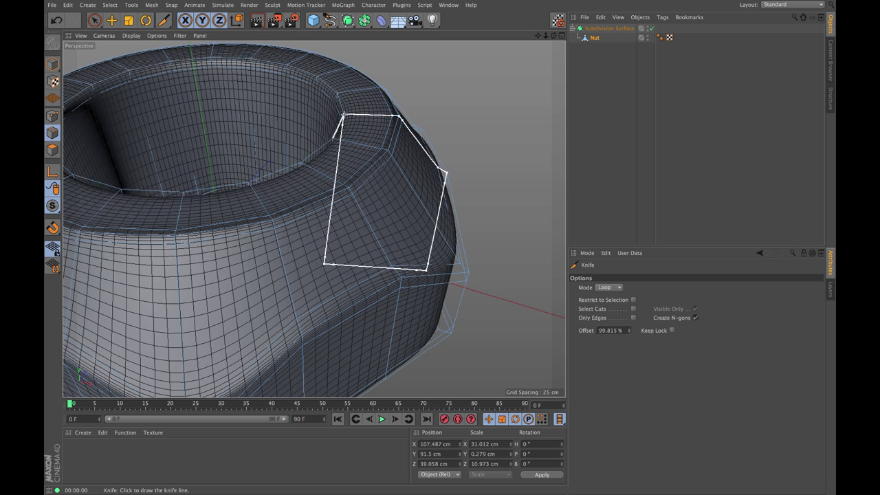
scroll(292, 88, up, 3)
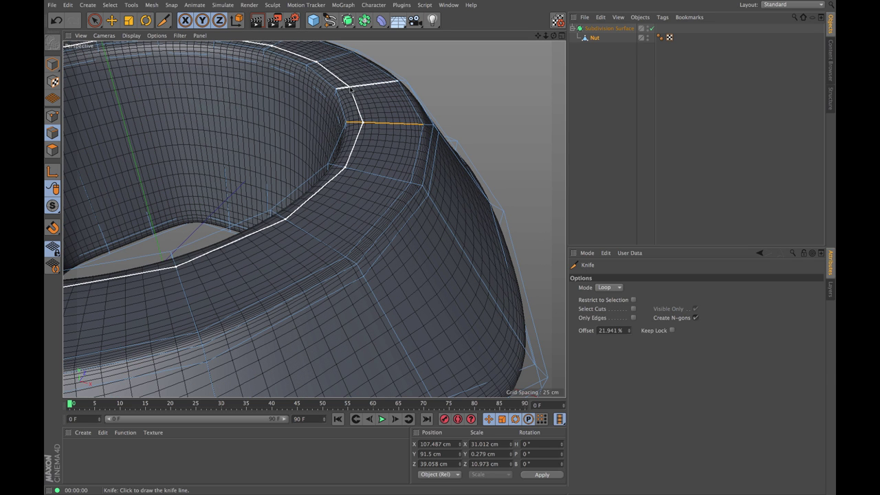
scroll(349, 88, down, 5)
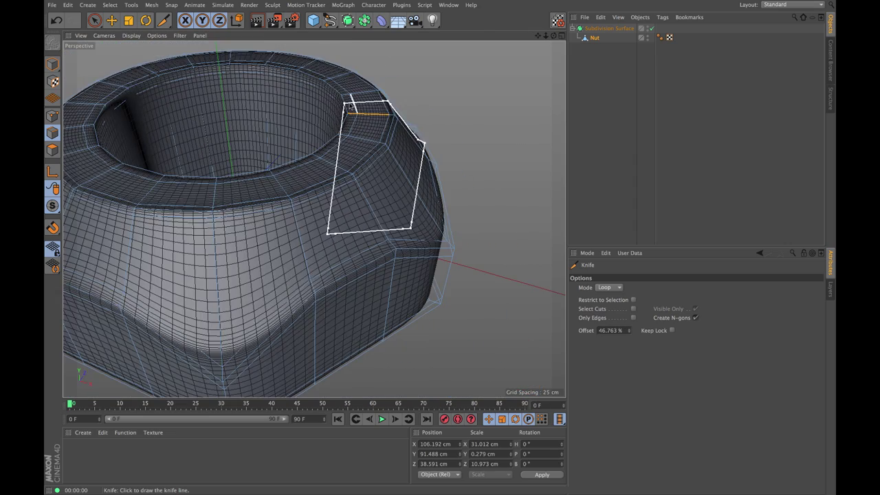
scroll(351, 106, up, 1)
alt+drag(261, 113, 332, 163)
click(259, 23)
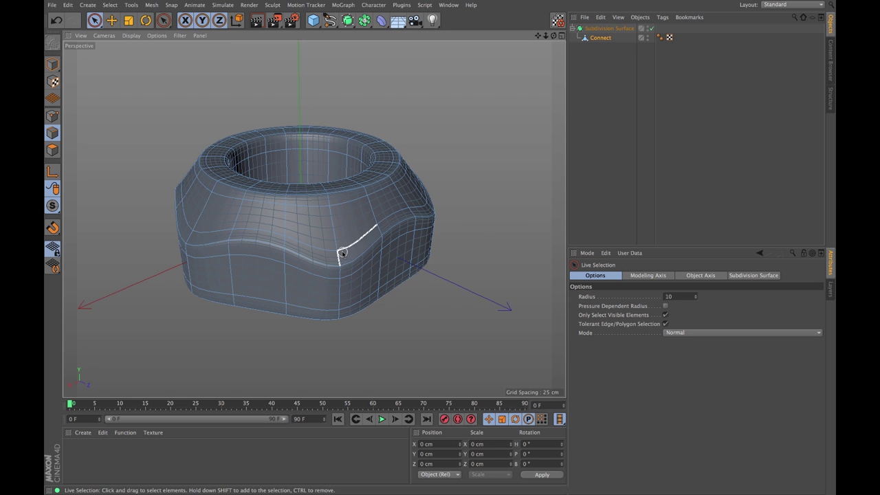
Disable the Subdivision Surface and examine the nut's corners and lower edges on the base mesh.
scroll(337, 267, up, 2)
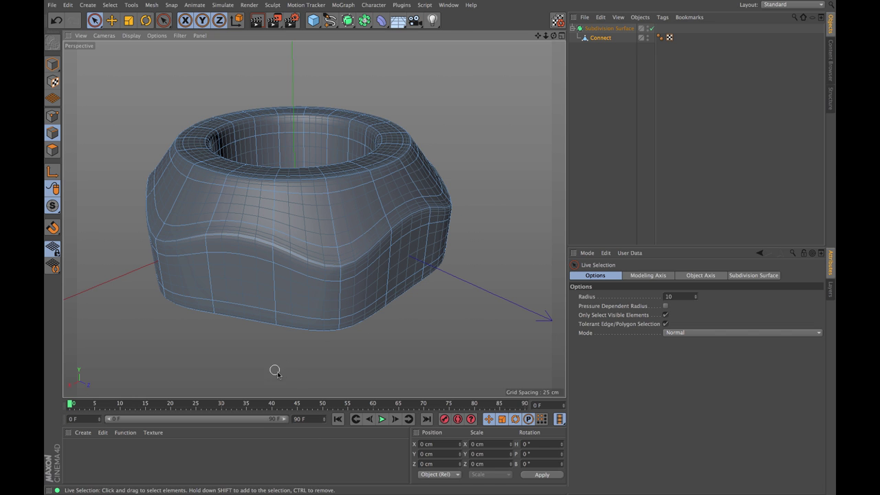
alt+drag(230, 283, 306, 284)
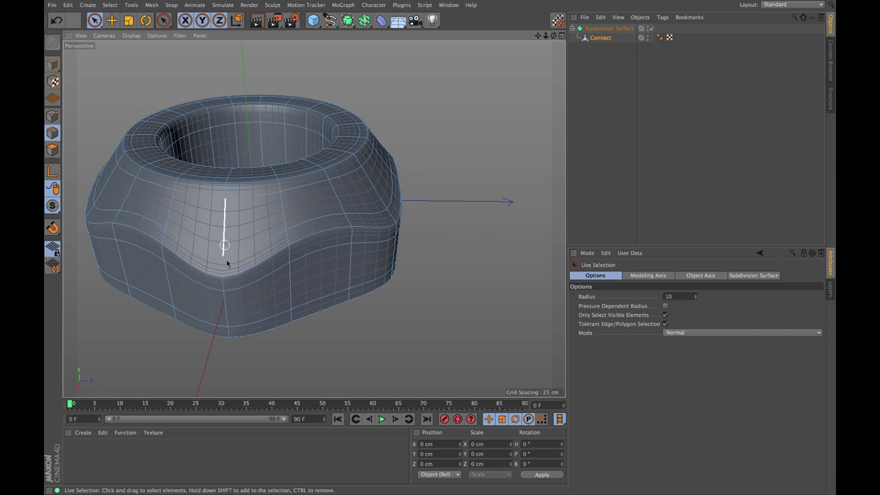
alt+drag(227, 262, 404, 228)
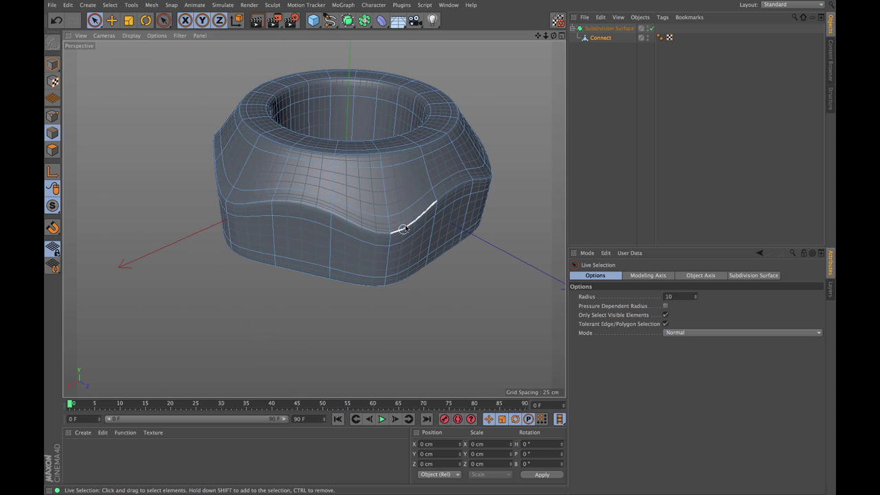
key(q)
scroll(399, 236, up, 4)
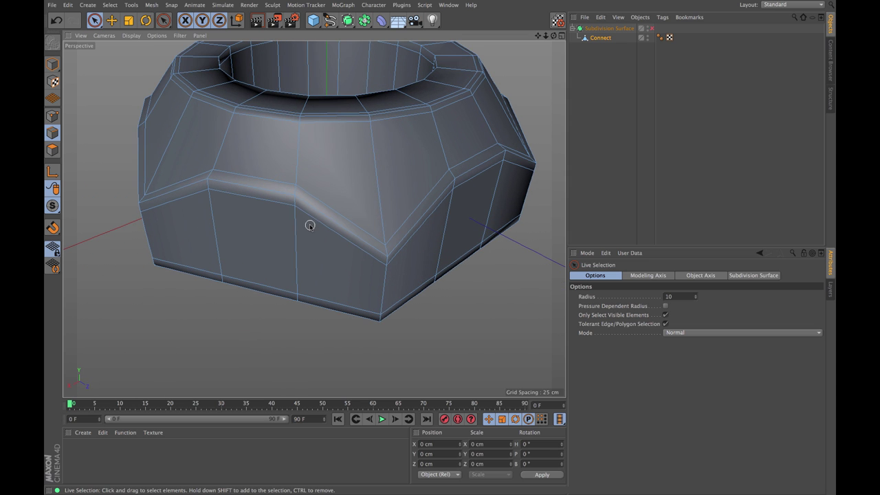
alt+drag(350, 237, 374, 163)
alt+drag(372, 317, 371, 313)
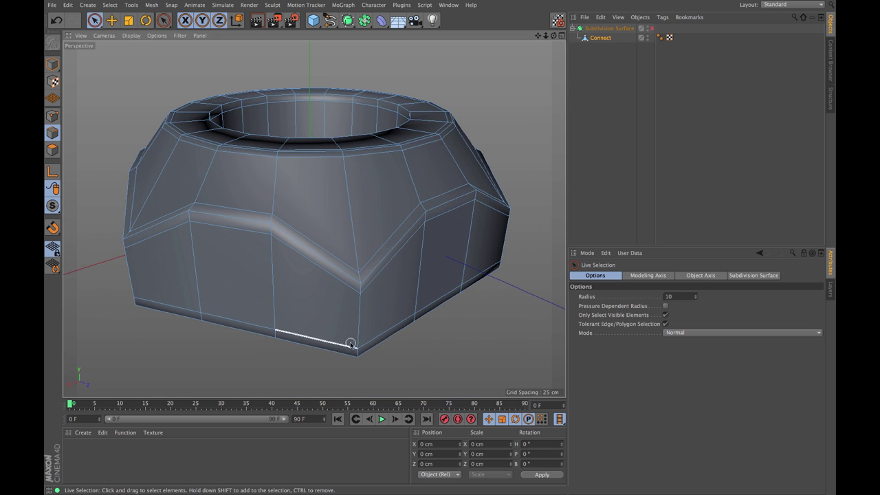
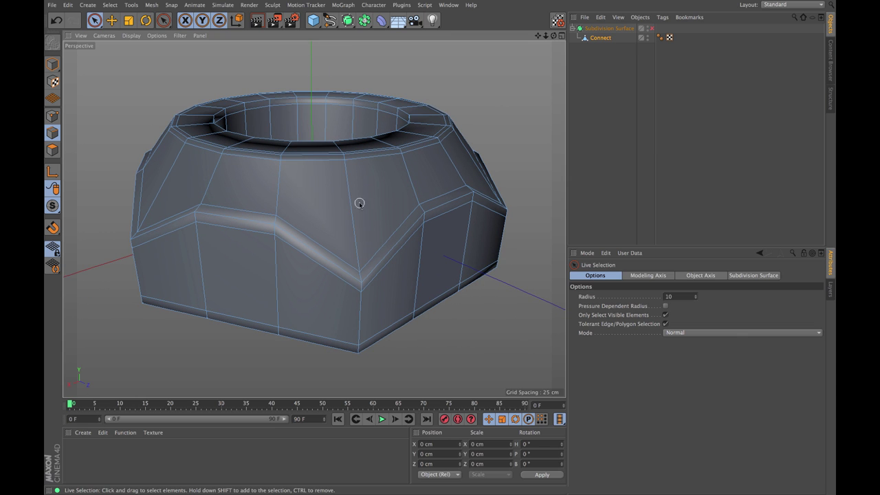
Cut an edge loop with the Knife around the sloped upper faces at about 50% offset.
scroll(345, 320, down, 2)
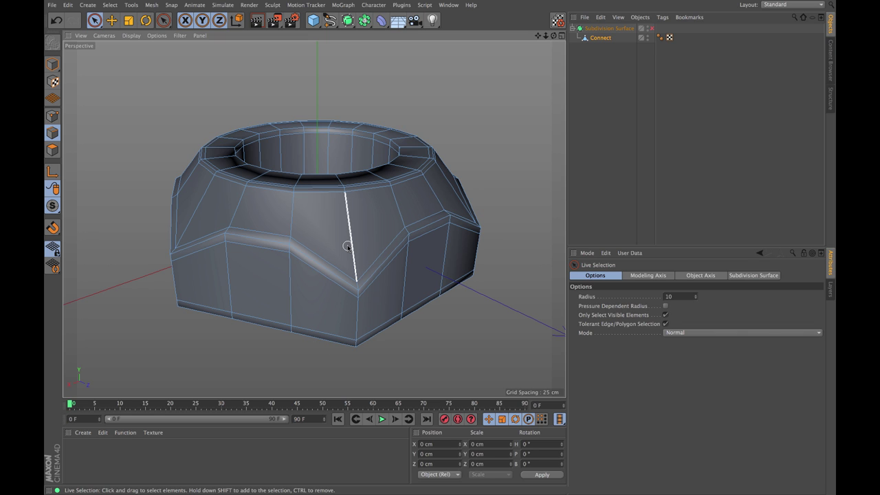
key(k)
key(l)
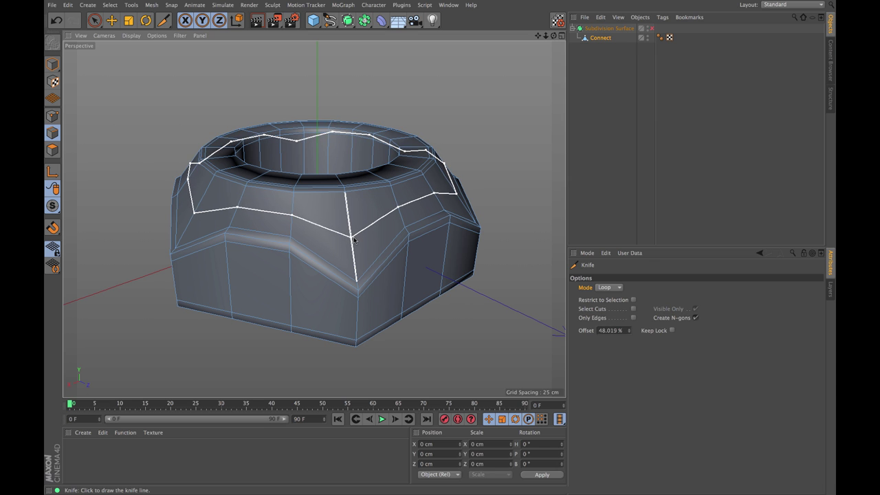
scroll(354, 239, up, 4)
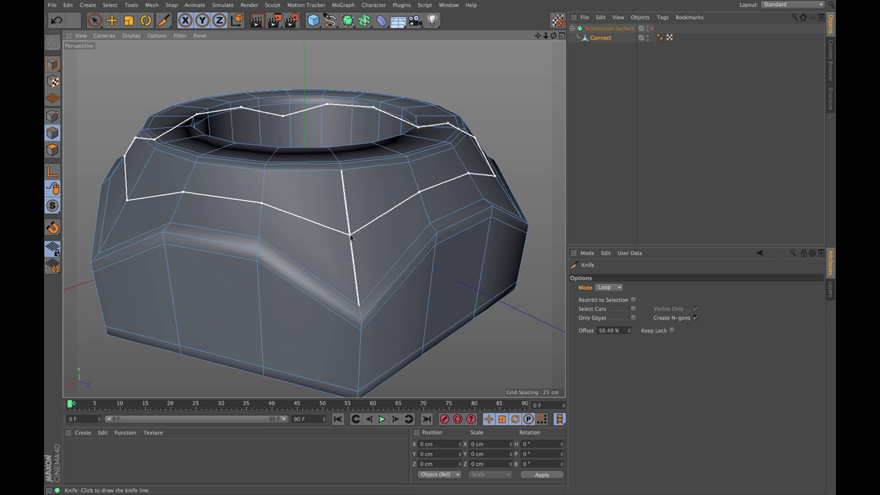
click(352, 236)
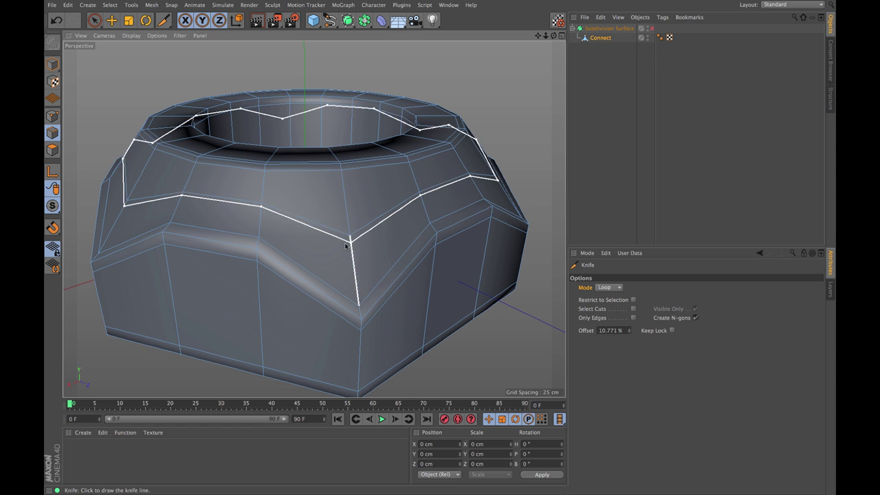
key(space)
Cut another edge loop around the nut's underside, roughly midway between the outer bevel and the hole.
scroll(358, 234, down, 5)
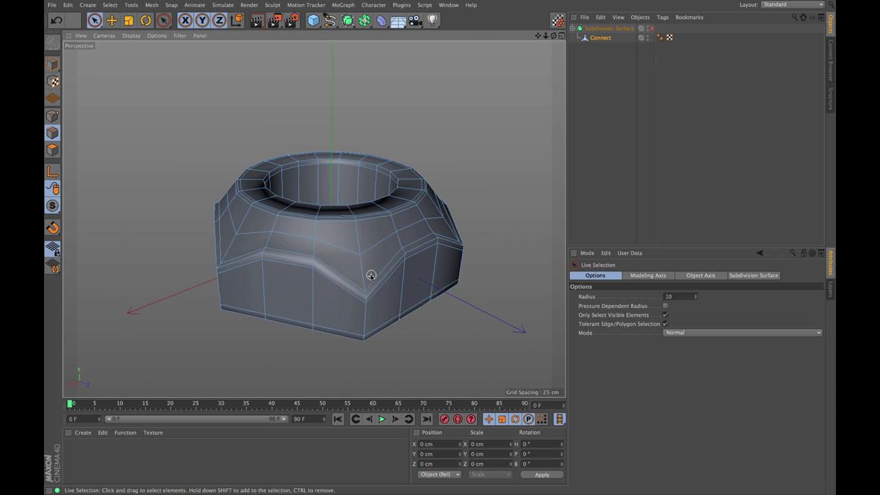
alt+drag(367, 275, 364, 245)
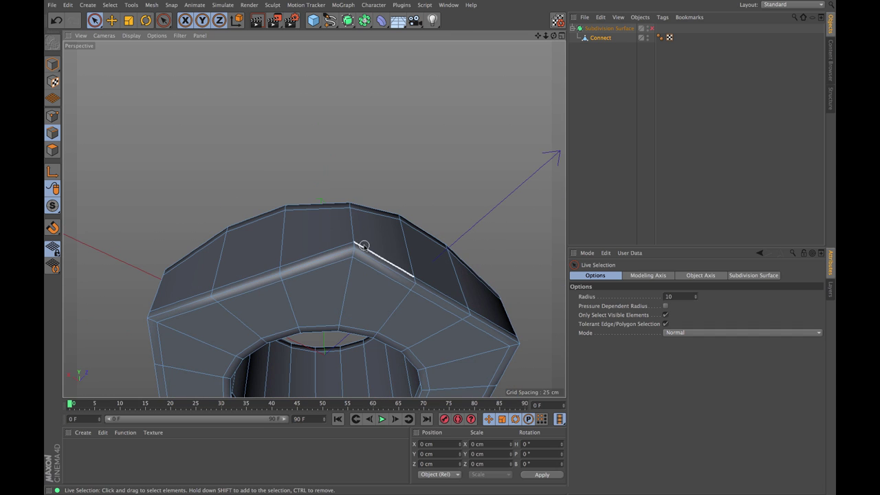
key(space)
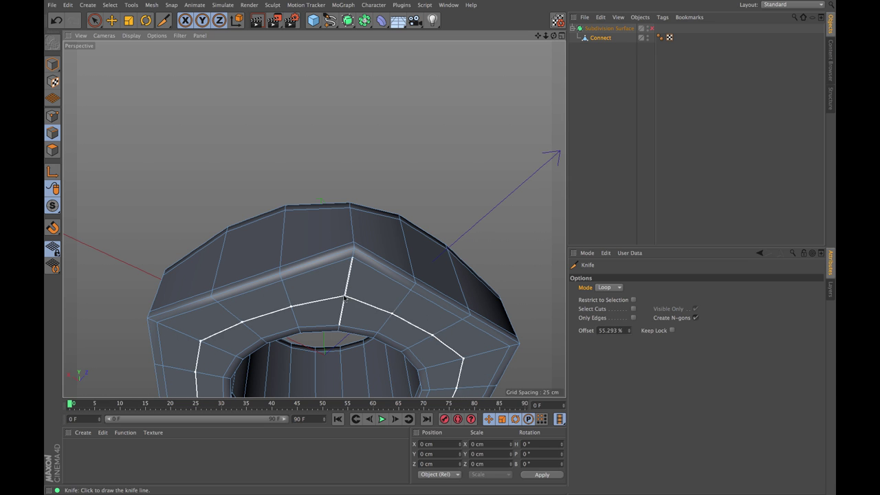
alt+drag(371, 313, 391, 320)
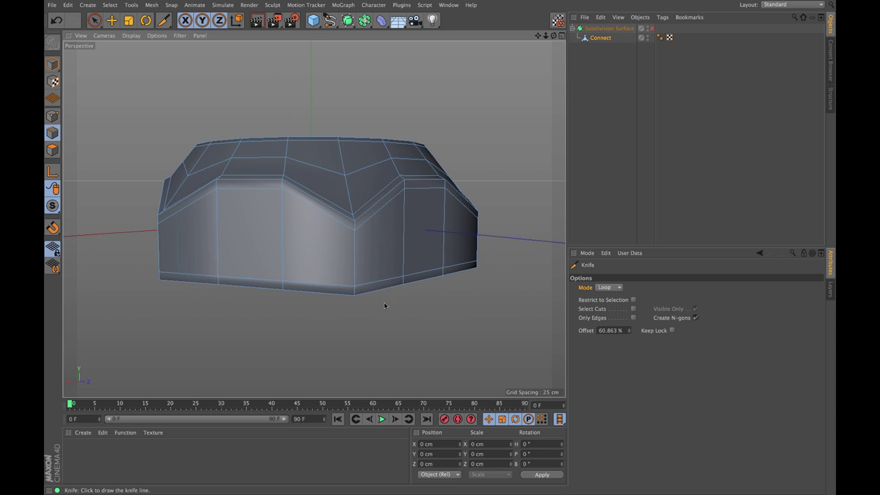
Select one vertical corner edge of the nut together with its short bevel segments at the upper and lower ends.
scroll(364, 269, up, 3)
key(space)
alt+drag(365, 243, 389, 254)
click(355, 250)
scroll(356, 227, up, 5)
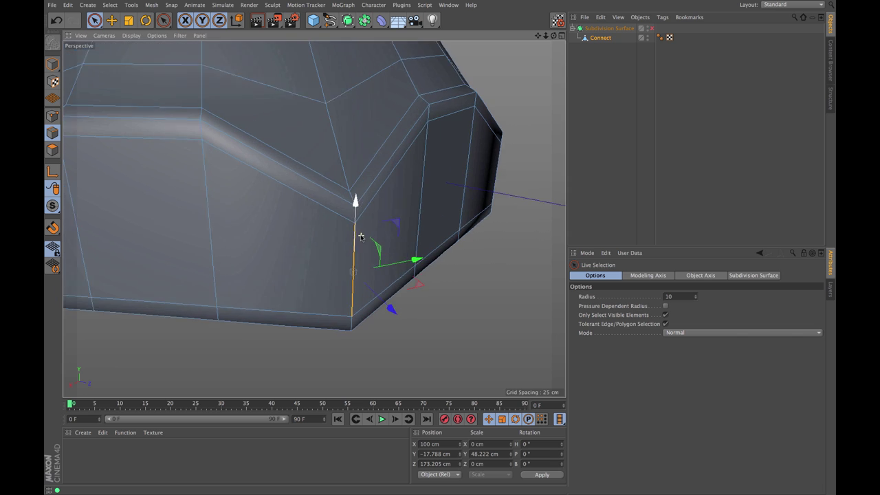
scroll(356, 204, down, 8)
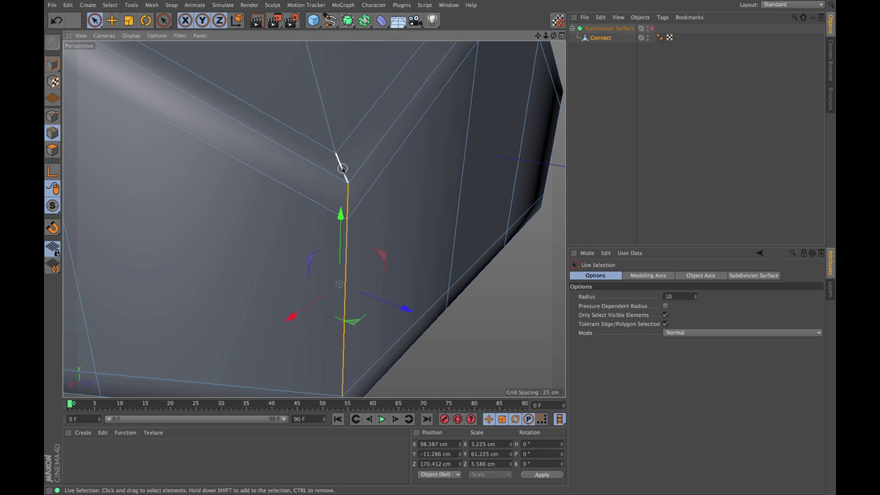
alt+drag(369, 219, 367, 204)
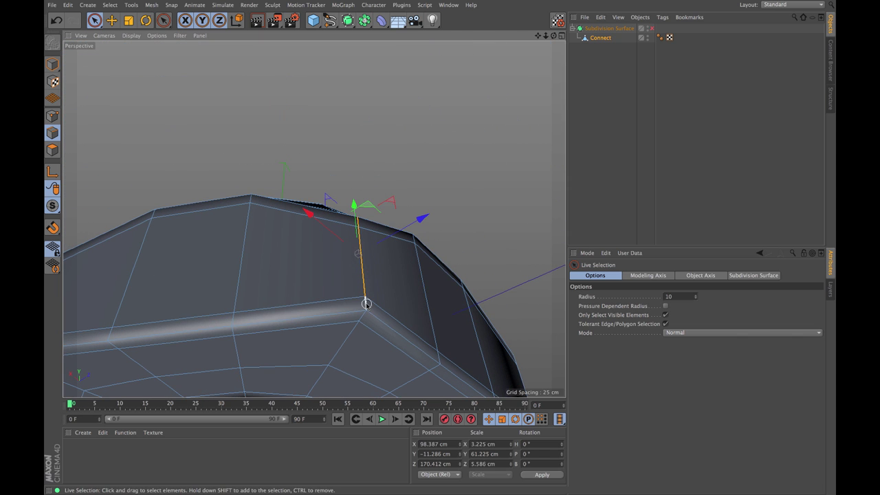
shift+click(365, 308)
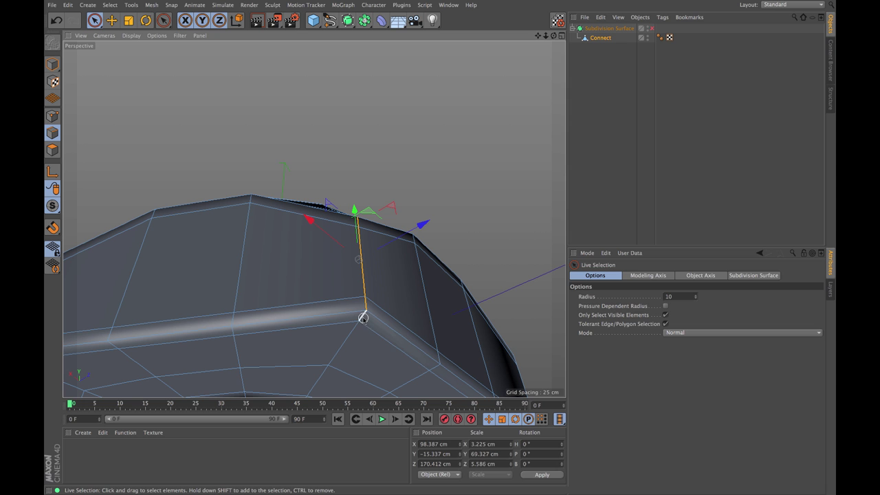
shift+click(395, 320)
Try a solid bevel of about 17 cm on the selected corner edges, and undo it.
mouse_move(395, 322)
alt+mouse_down()
mouse_move(371, 332)
mouse_move(411, 329)
alt+mouse_up()
key(m)
key(s)
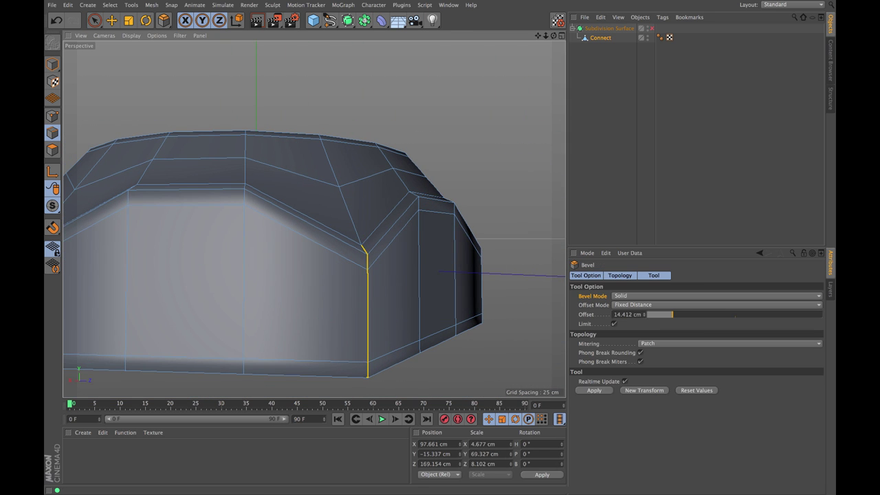
drag(357, 330, 382, 332)
scroll(359, 240, up, 3)
scroll(390, 240, down, 5)
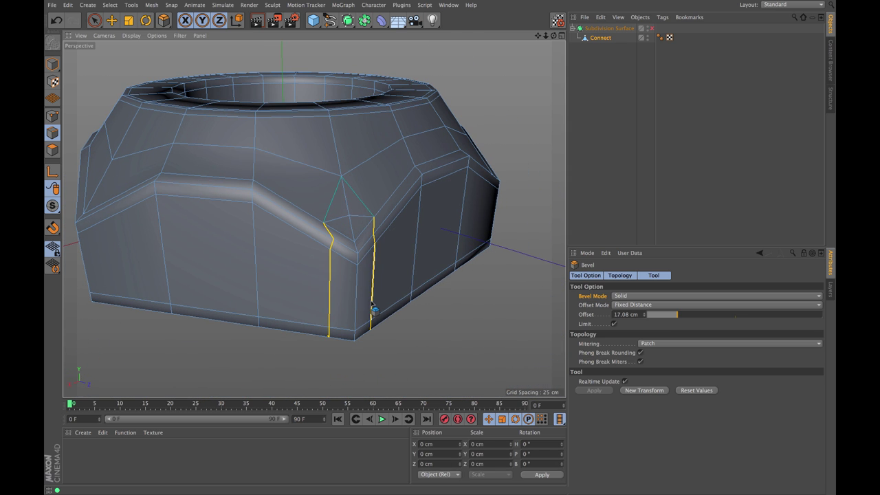
key(ctrl+z)
key(space)
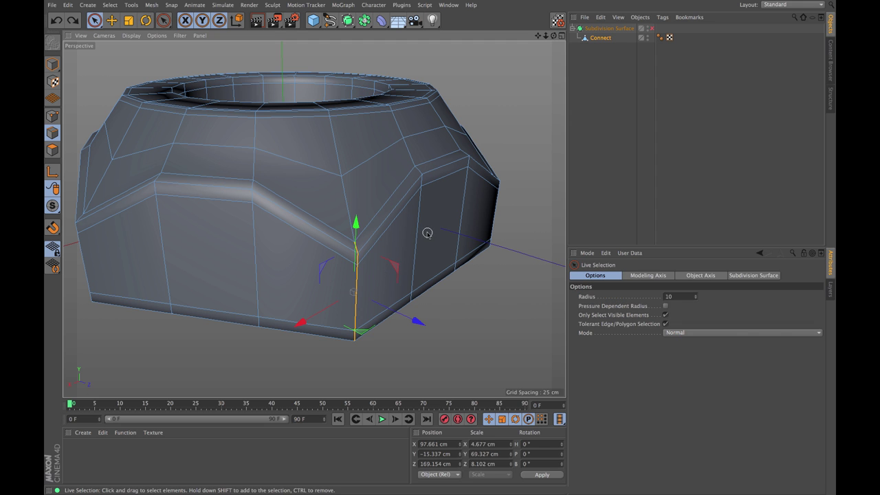
alt+drag(426, 233, 359, 247)
scroll(467, 233, up, 2)
scroll(343, 250, up, 3)
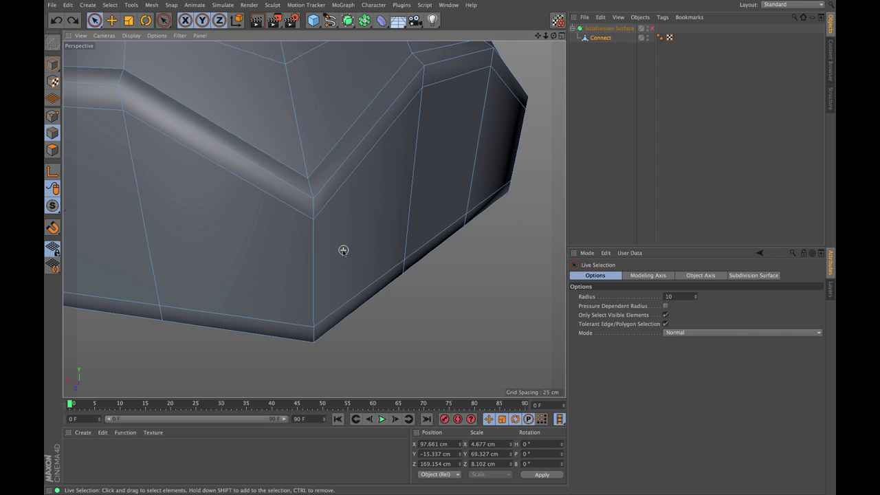
Add the next two vertical corner edges, together with their short segments at the upper bevel, to the edge selection.
click(312, 211)
alt+drag(310, 188, 314, 177)
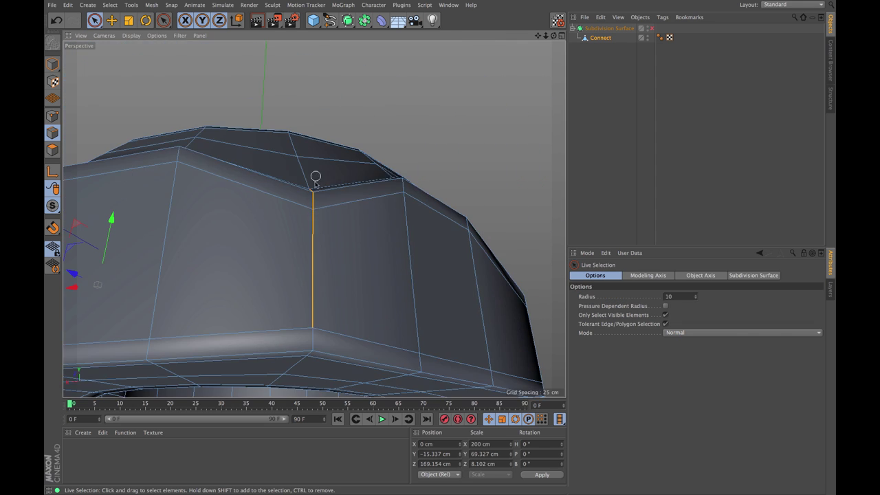
alt+drag(312, 337, 276, 342)
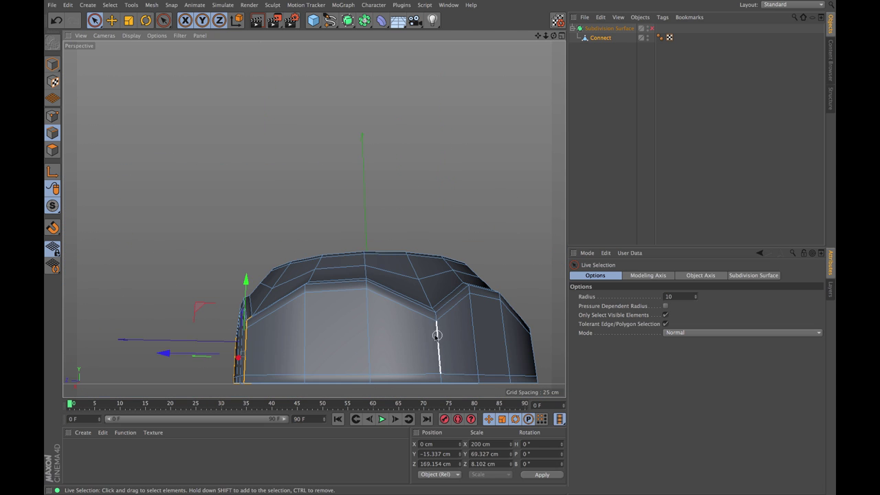
scroll(437, 333, up, 5)
click(434, 282)
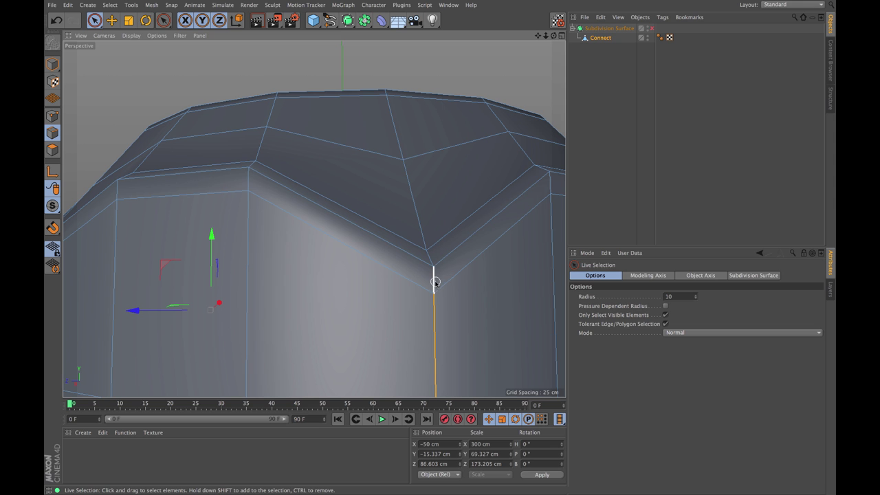
shift+click(434, 282)
scroll(414, 226, up, 3)
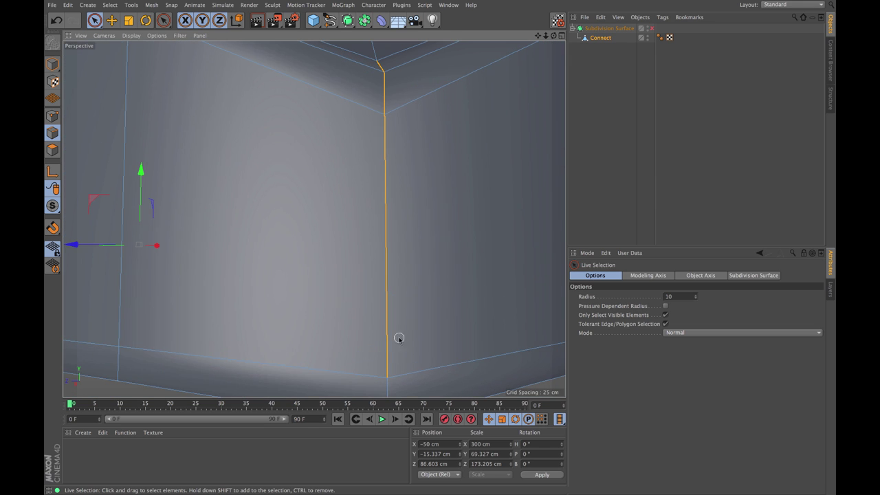
Add two more vertical corner edges to the selection, including the short bevel segments at their upper and lower ends.
alt+drag(453, 203, 390, 281)
scroll(433, 262, down, 5)
shift+click(456, 272)
scroll(461, 302, up, 5)
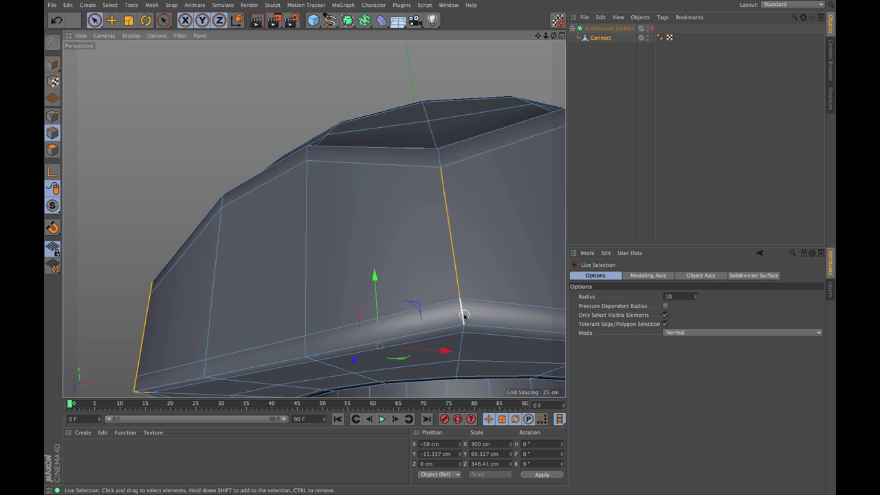
alt+drag(479, 267, 468, 347)
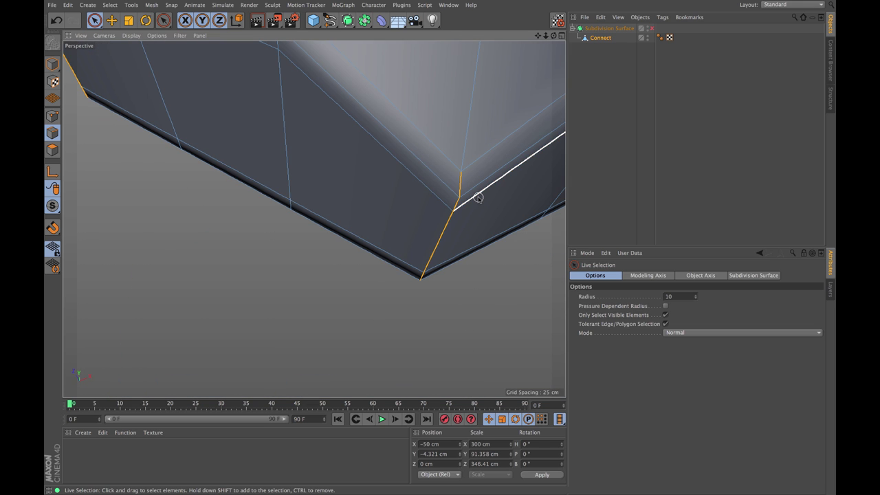
scroll(481, 185, down, 5)
alt+drag(472, 190, 399, 220)
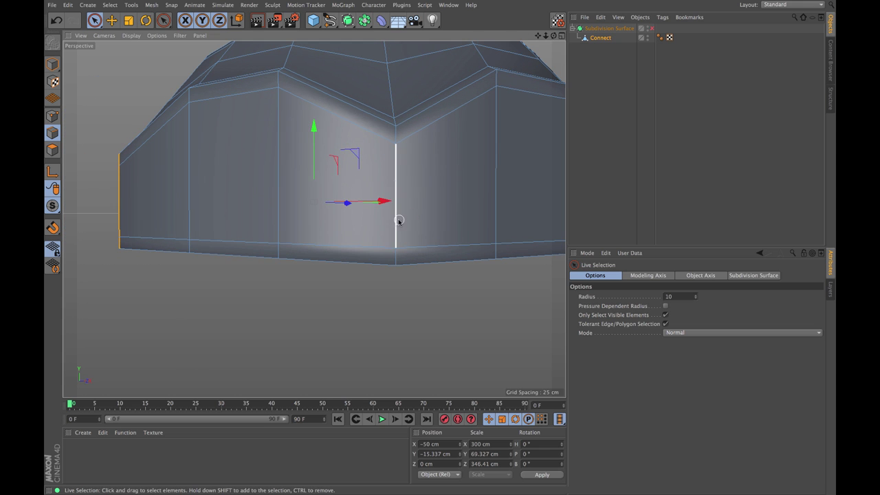
scroll(410, 146, up, 3)
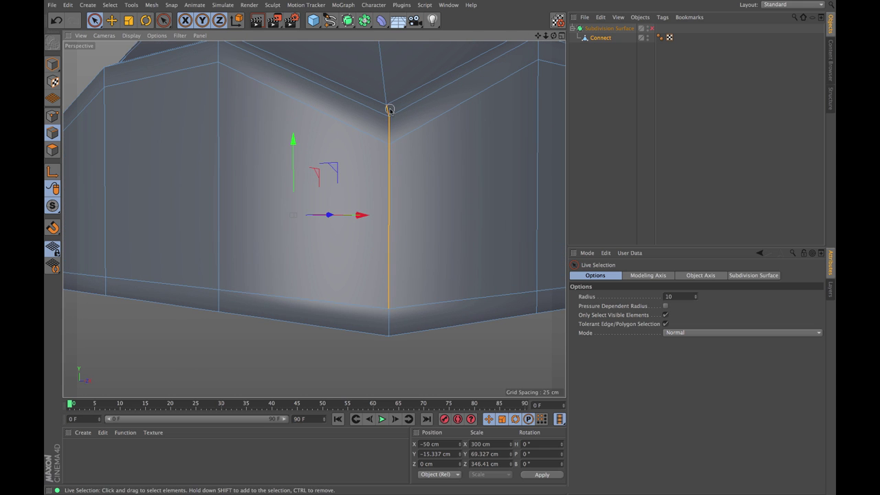
alt+drag(389, 320, 402, 256)
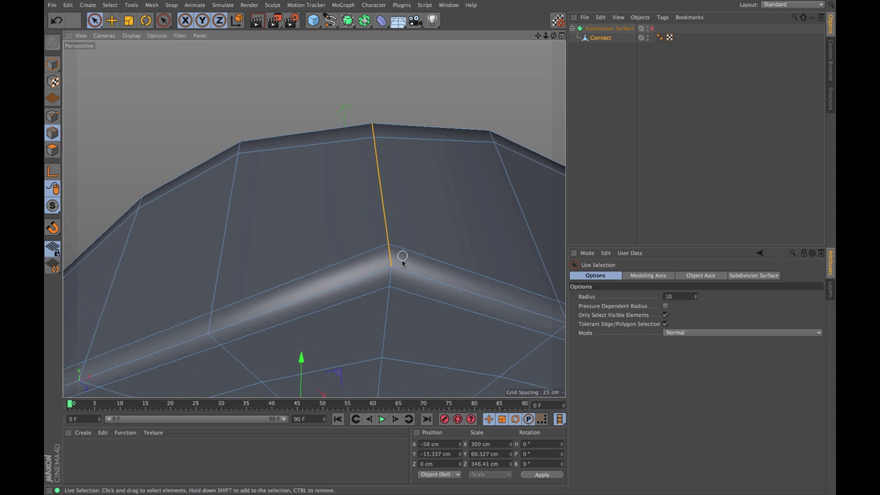
Add the last vertical corner edge with its short bevel segments, so that all six corners are selected.
alt+drag(461, 227, 386, 288)
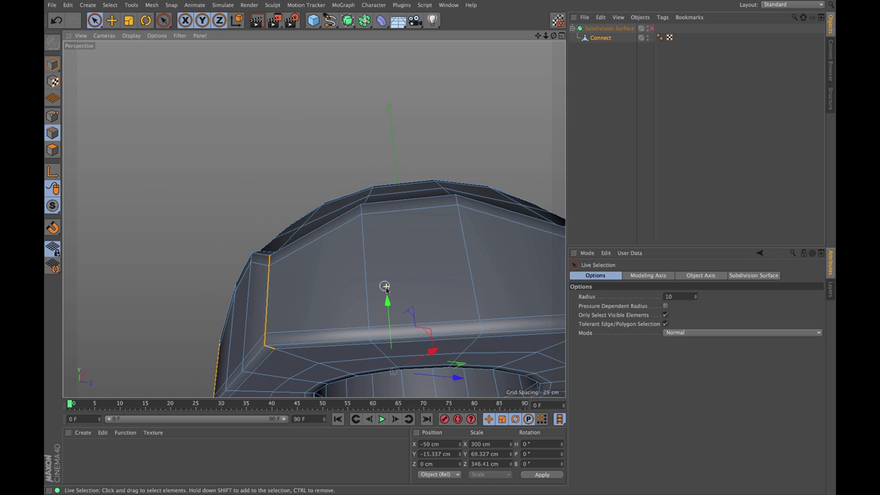
alt+drag(459, 278, 426, 293)
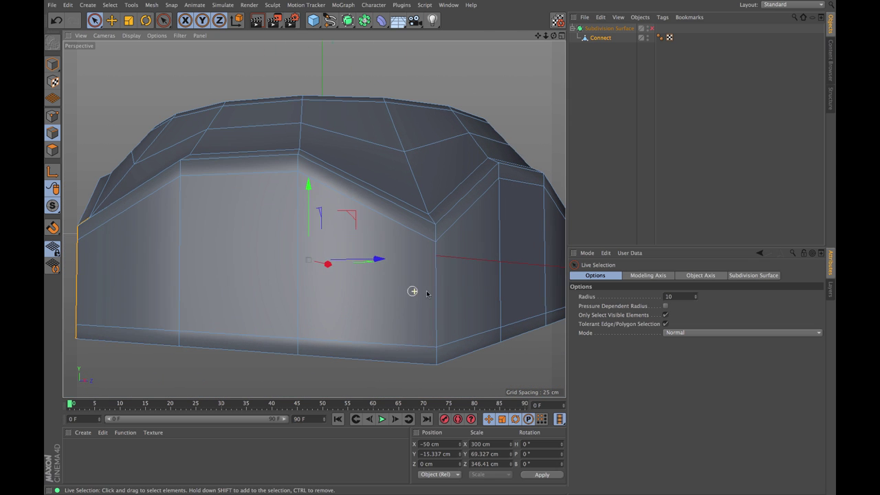
scroll(433, 220, up, 5)
shift+click(432, 219)
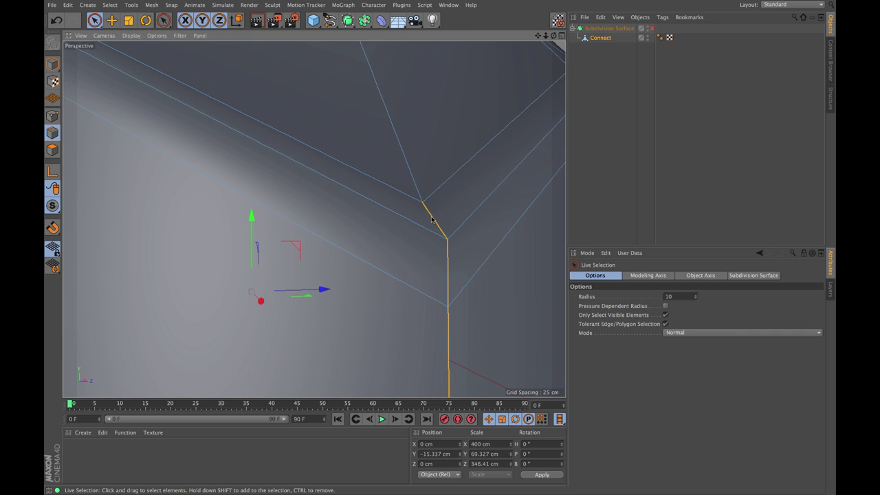
mouse_move(432, 219)
alt+mouse_down()
mouse_move(447, 246)
mouse_move(402, 327)
mouse_move(429, 236)
alt+mouse_up()
alt+drag(401, 336, 355, 326)
scroll(379, 284, up, 2)
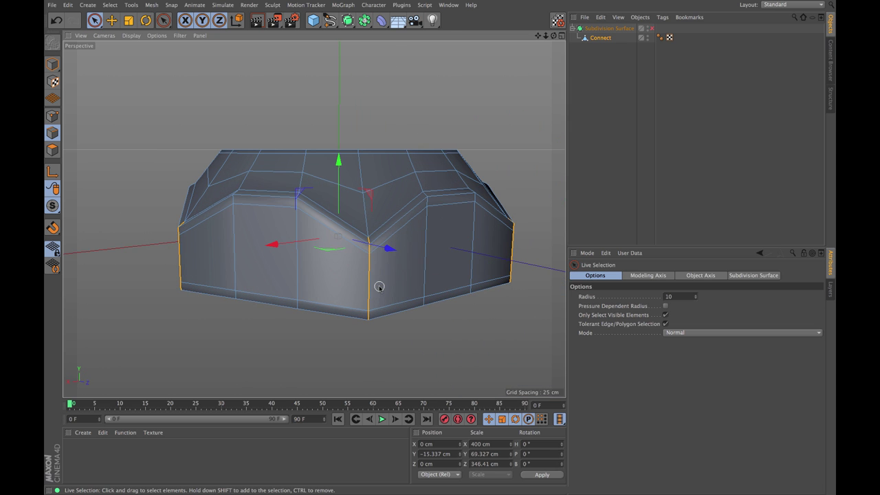
Bevel the selected corner edges in Solid mode with an offset of about 15.6 cm, and turn on the Subdivision Surface.
key(m)
key(s)
scroll(366, 281, up, 2)
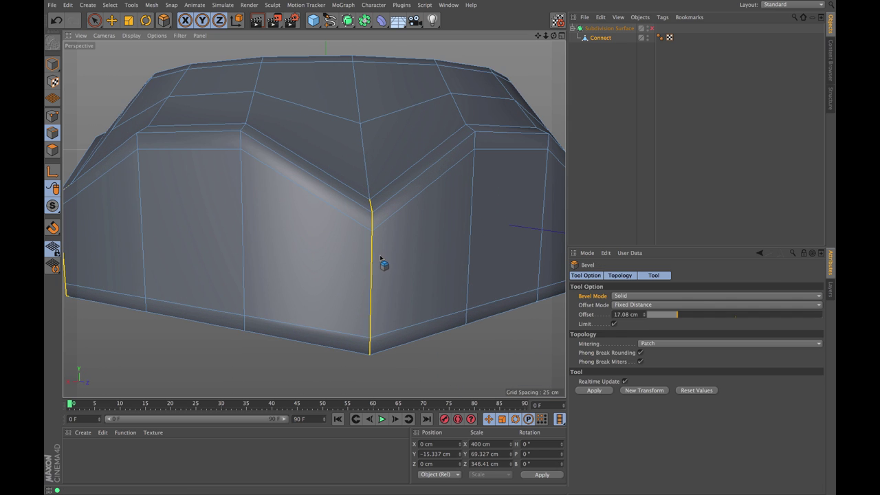
alt+drag(380, 258, 403, 246)
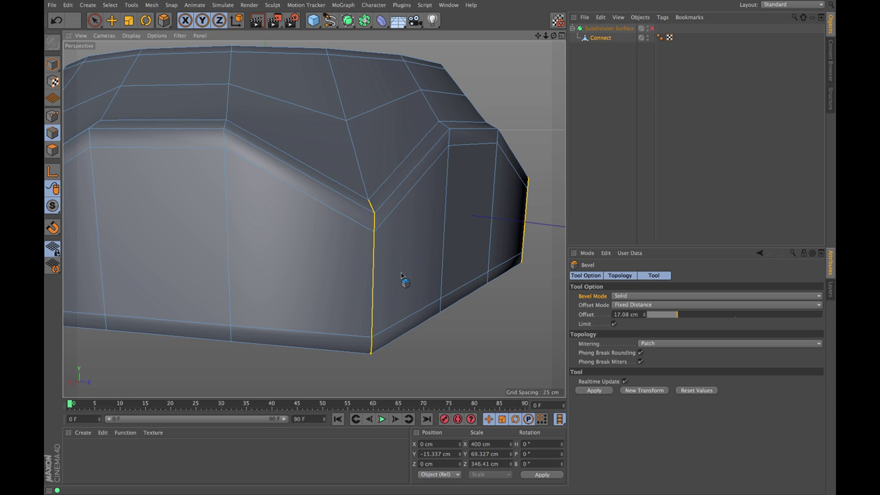
drag(376, 276, 377, 298)
key(q)
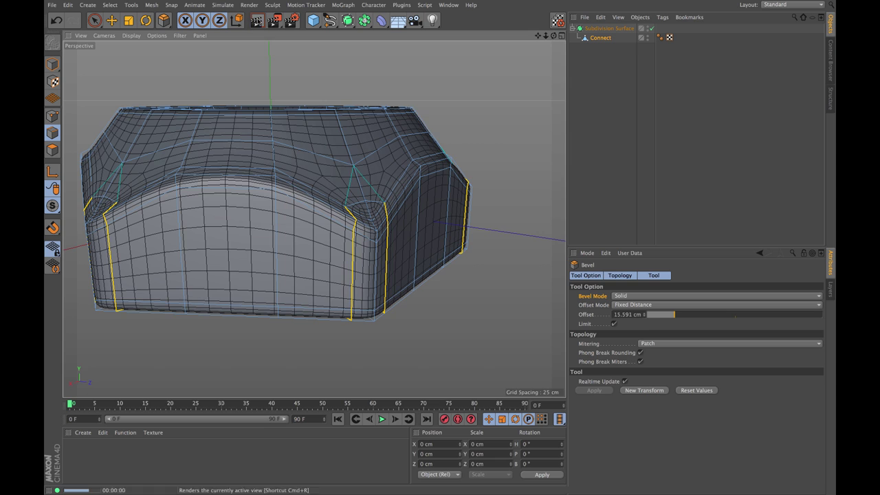
Render the smoothed nut in the viewport from the side and from above to examine its bevelled corners.
key(super+r)
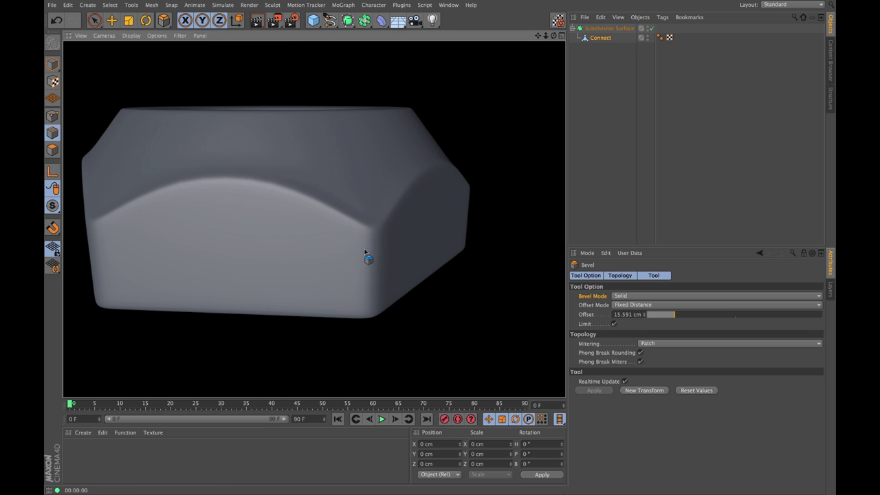
click(363, 224)
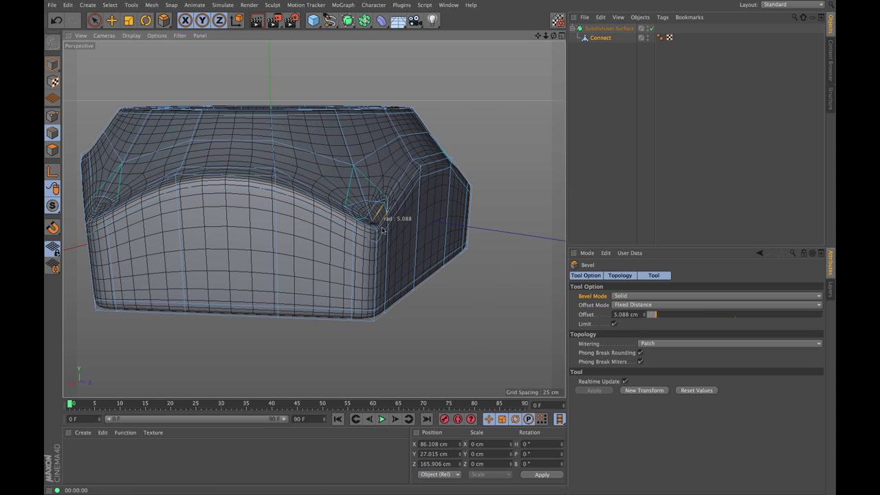
mouse_move(383, 204)
alt+mouse_down()
mouse_move(402, 193)
mouse_move(395, 198)
alt+mouse_up()
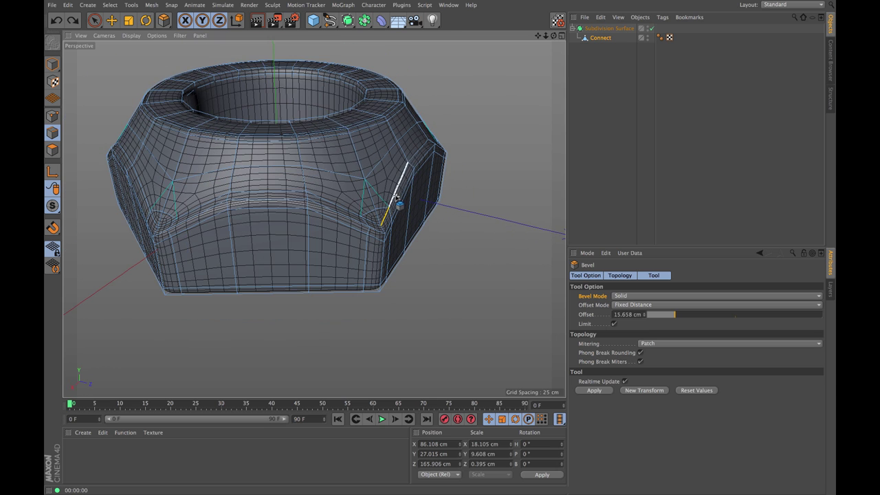
key(super+r)
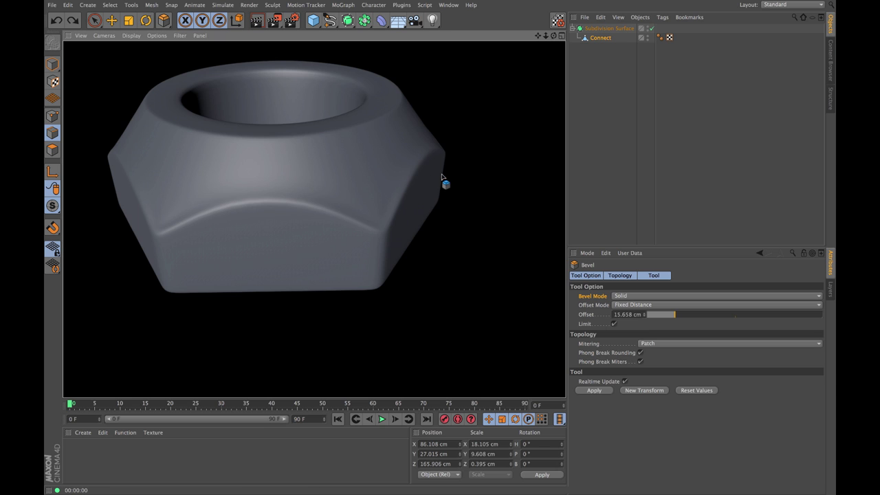
Turn off the Subdivision Surface and use Live Selection to inspect the n-gons above a bevelled corner.
click(95, 21)
key(q)
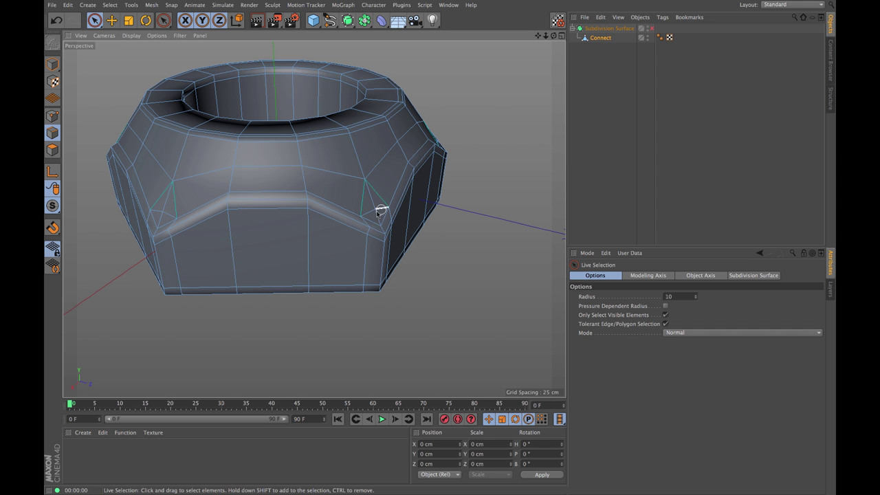
alt+drag(371, 199, 387, 199)
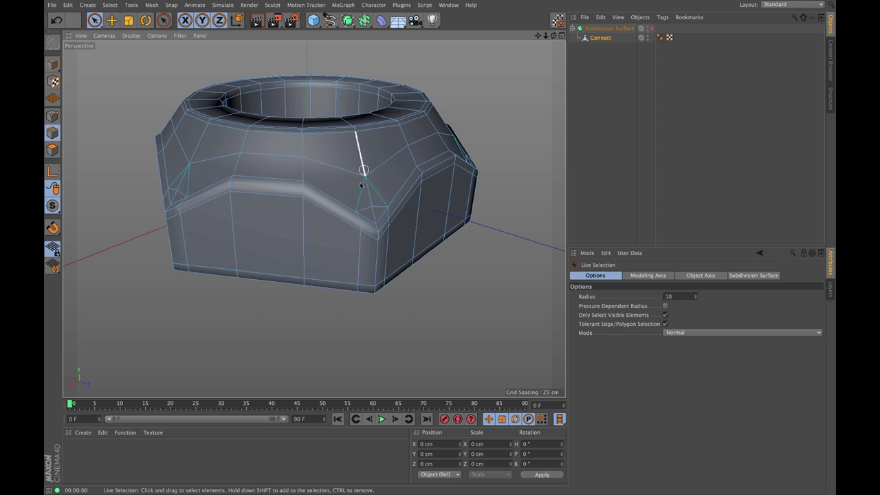
scroll(360, 184, up, 3)
click(373, 158)
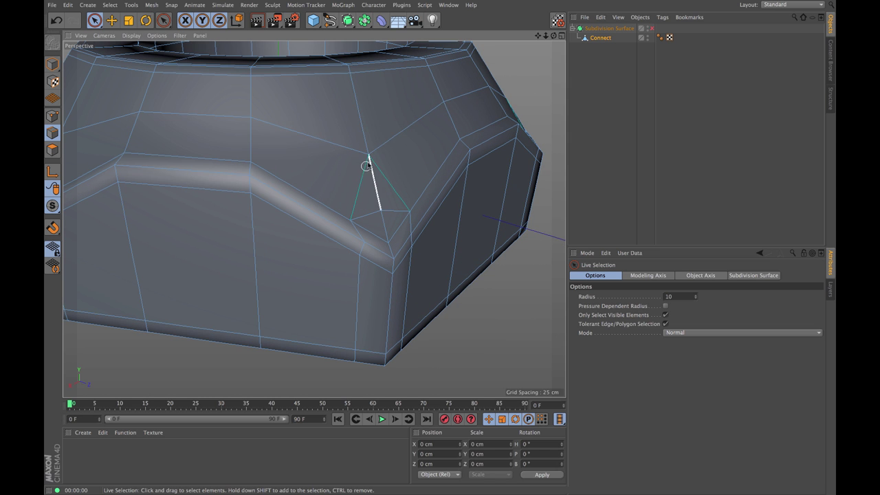
alt+drag(382, 200, 363, 192)
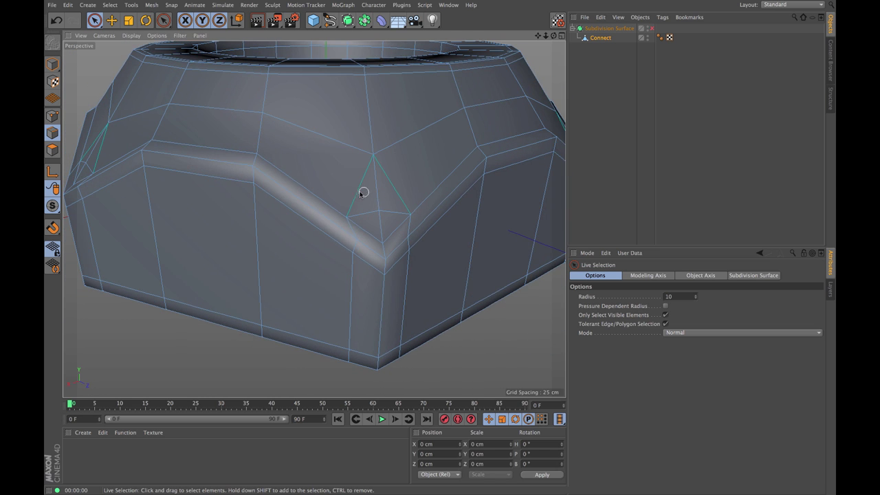
Loop-select the polygon band around the lower part of the sloped faces and remove its n-gons.
right_click(409, 204)
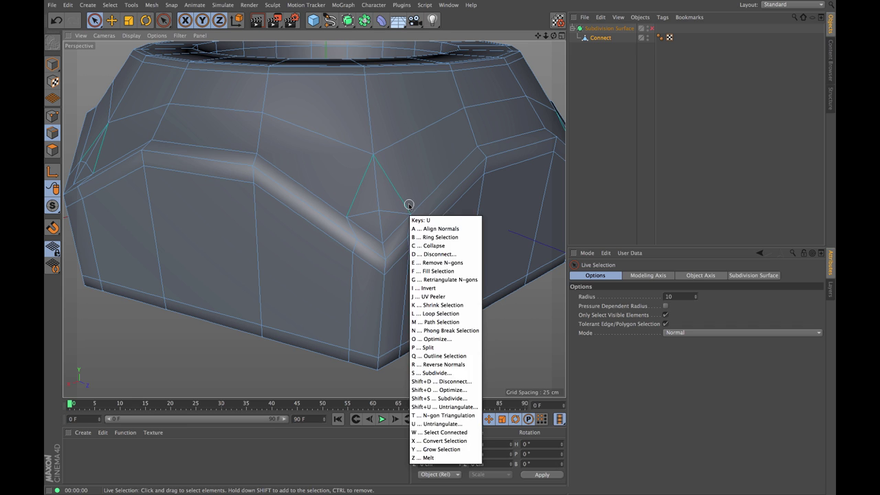
click(426, 301)
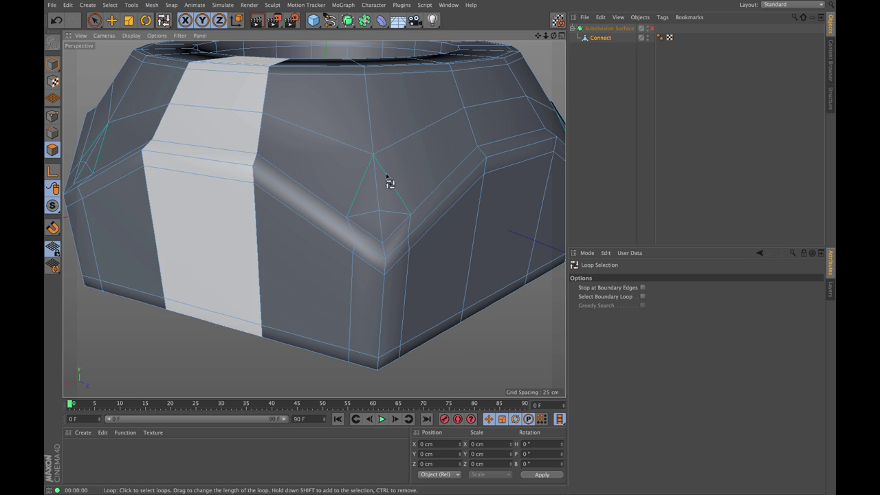
click(379, 190)
alt+drag(423, 313, 464, 172)
right_click(497, 202)
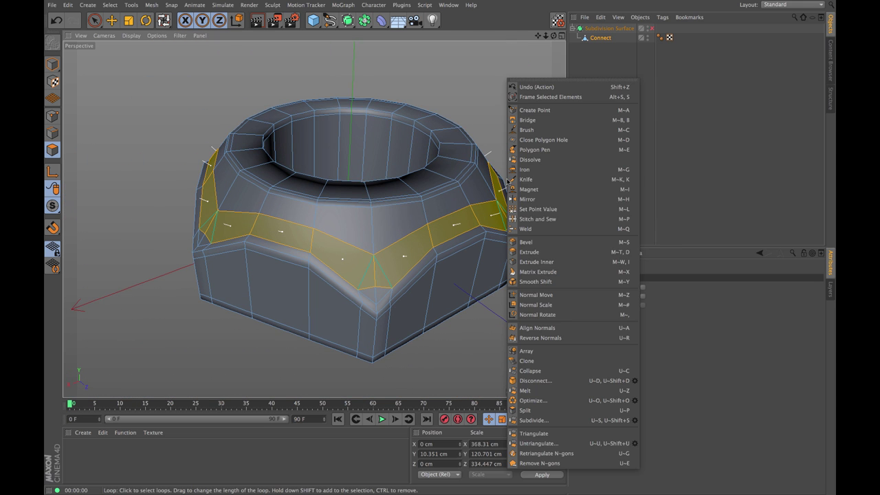
click(540, 465)
Live-select the four small polygons that meet above one bevelled corner, after clearing the band selection.
scroll(381, 373, up, 5)
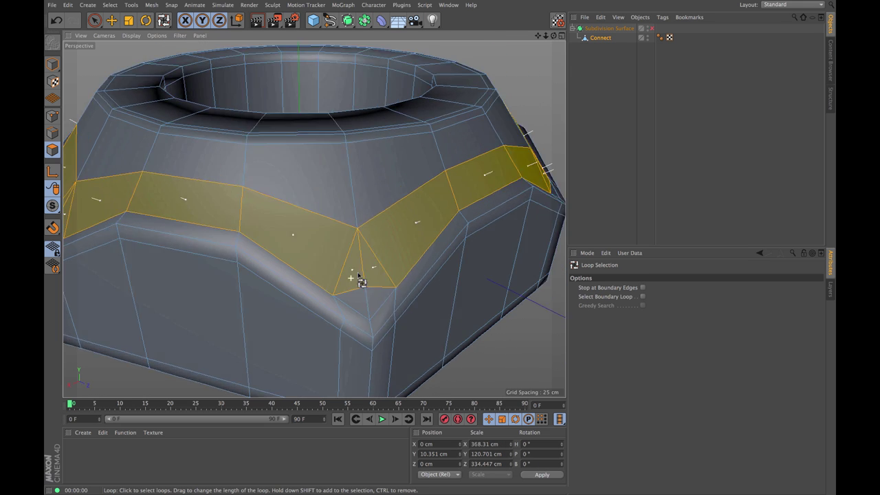
scroll(338, 296, down, 3)
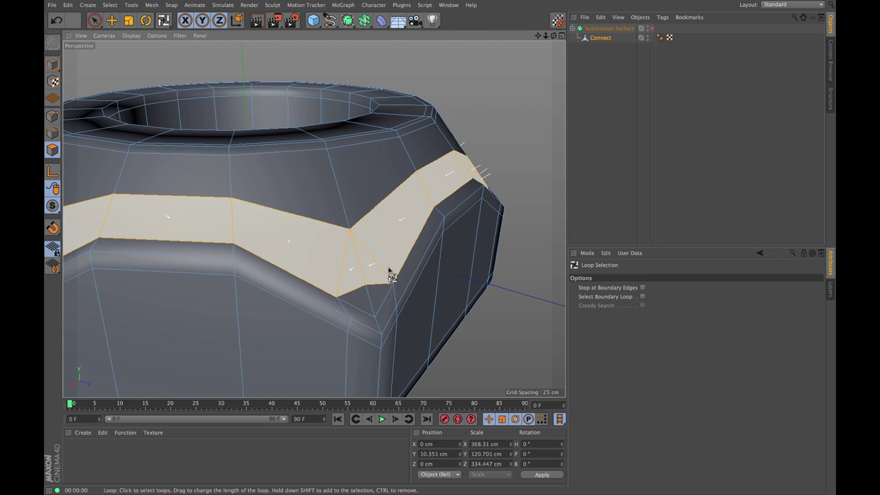
alt+drag(389, 271, 352, 256)
key(space)
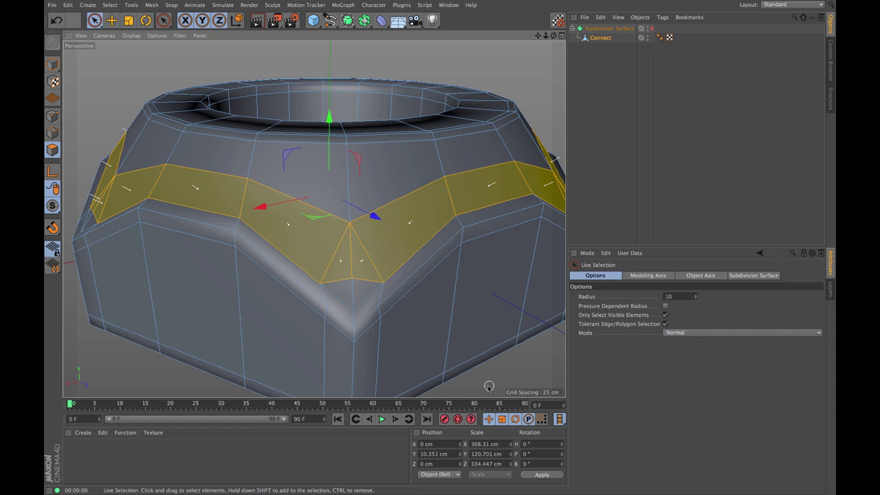
key(ctrl+shift+a)
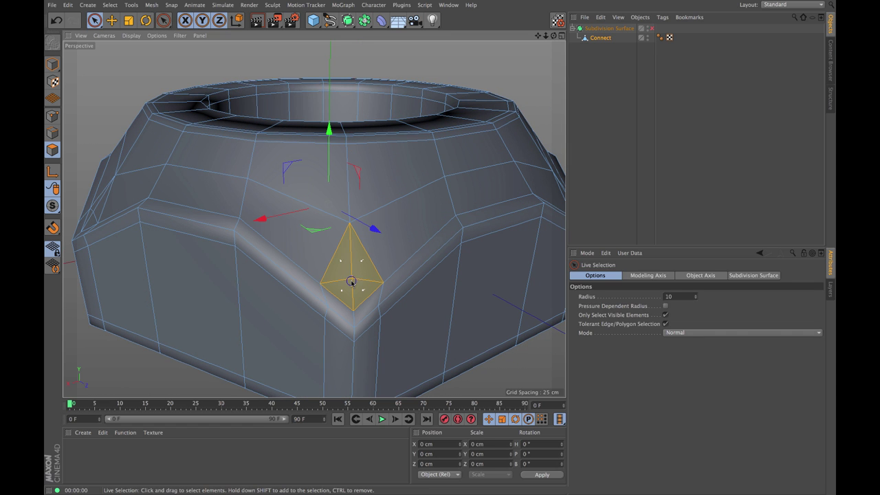
scroll(351, 282, up, 3)
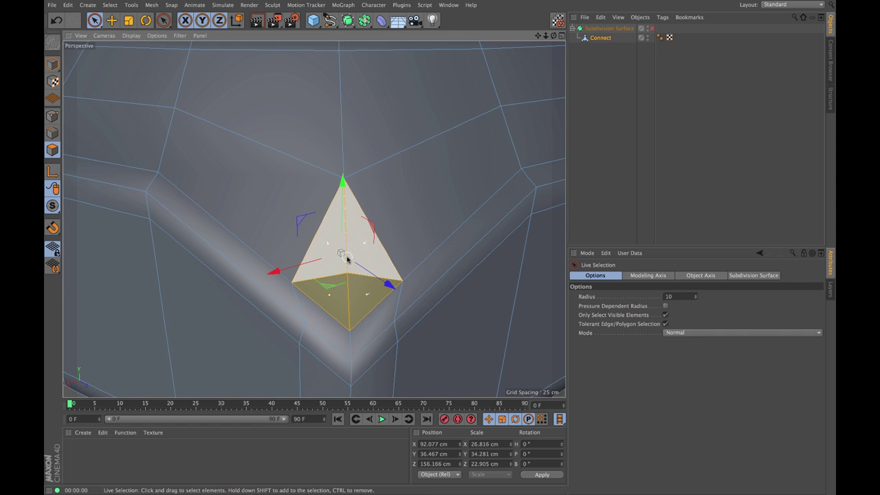
alt+drag(348, 256, 361, 277)
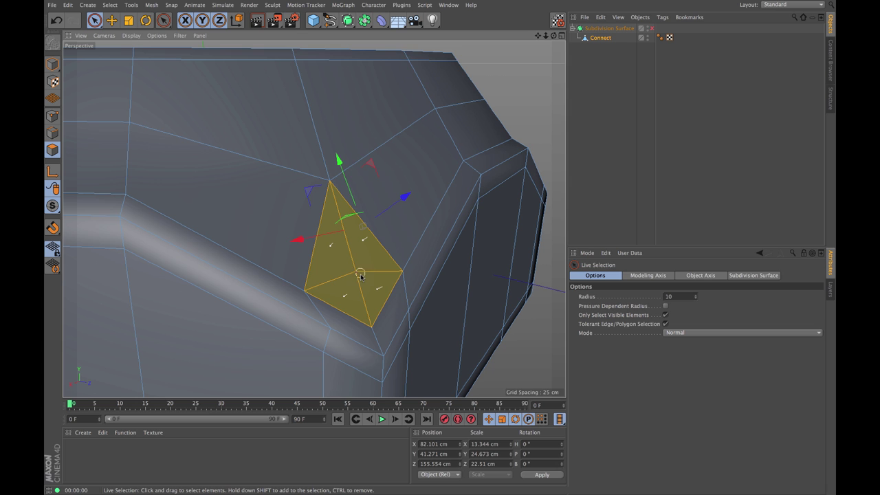
scroll(354, 270, down, 3)
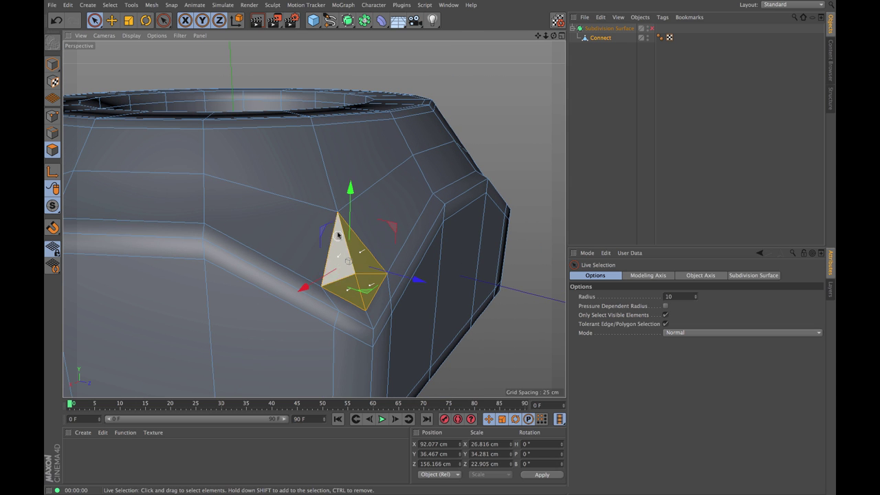
Add the matching groups of four polygons at the other five upper corners to the selection.
alt+drag(335, 232, 271, 220)
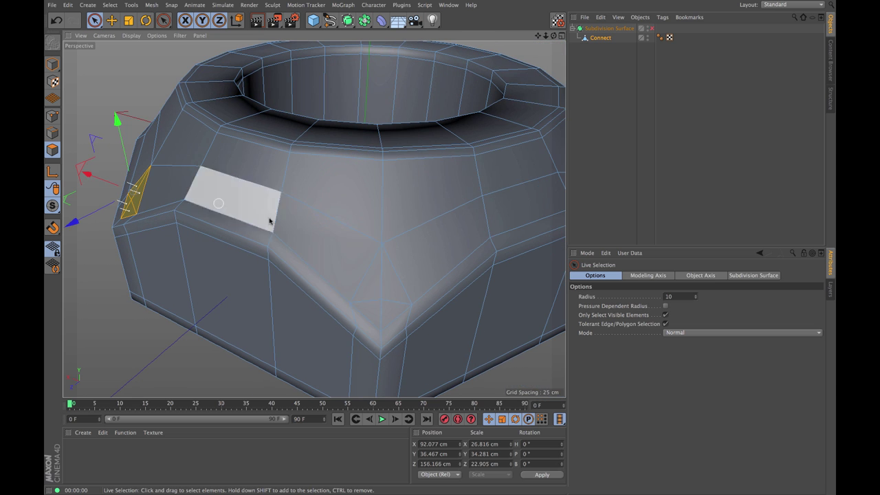
shift+click(385, 292)
alt+drag(385, 292, 495, 245)
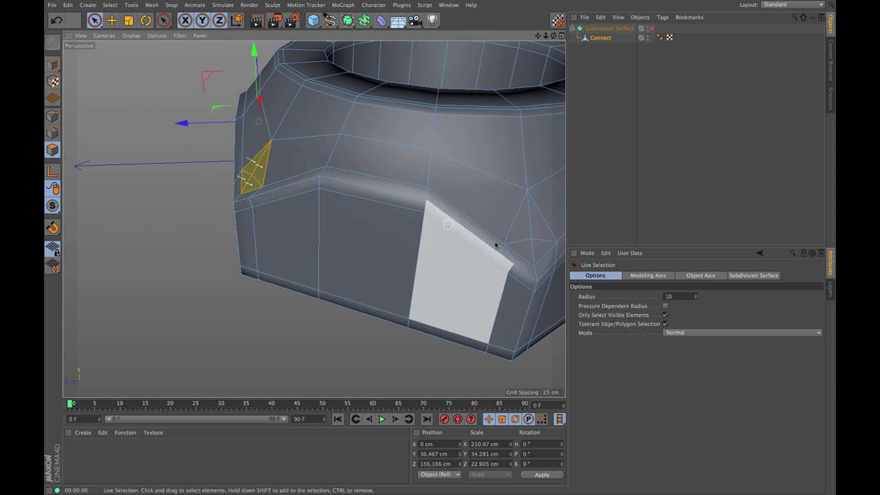
shift+click(505, 237)
alt+drag(520, 207, 422, 189)
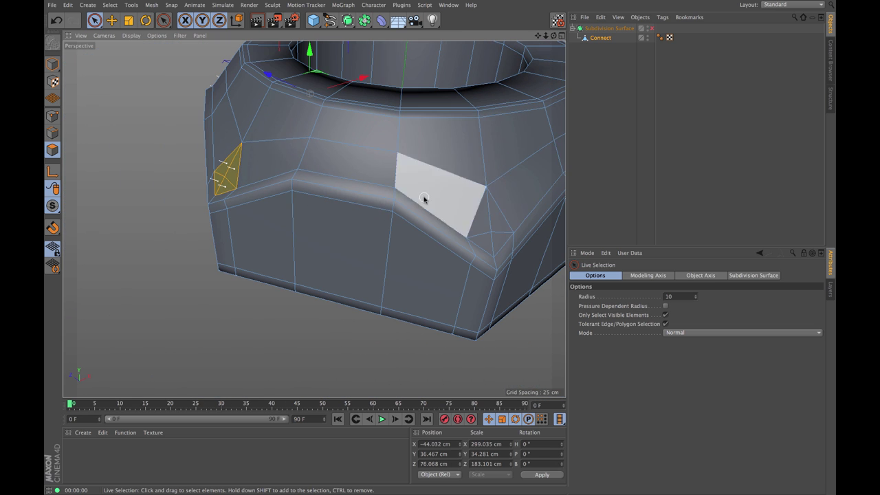
shift+click(493, 227)
alt+drag(495, 197, 384, 197)
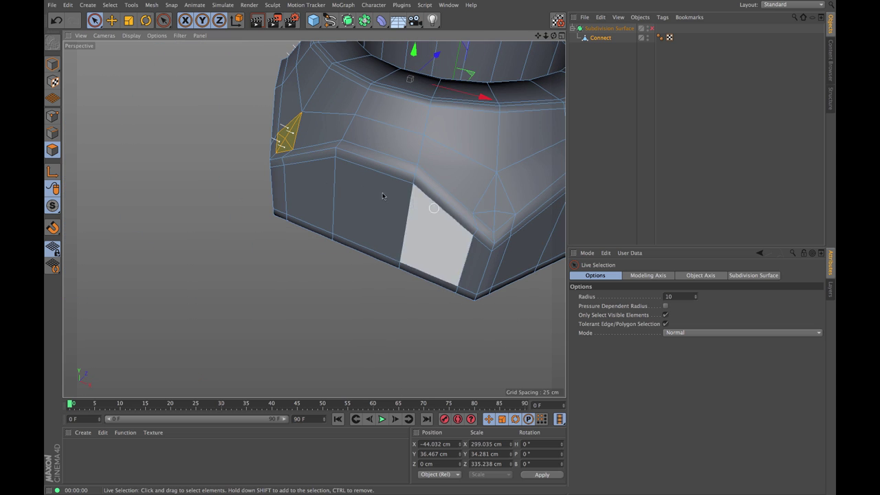
shift+click(494, 207)
alt+drag(481, 206, 415, 159)
shift+click(432, 196)
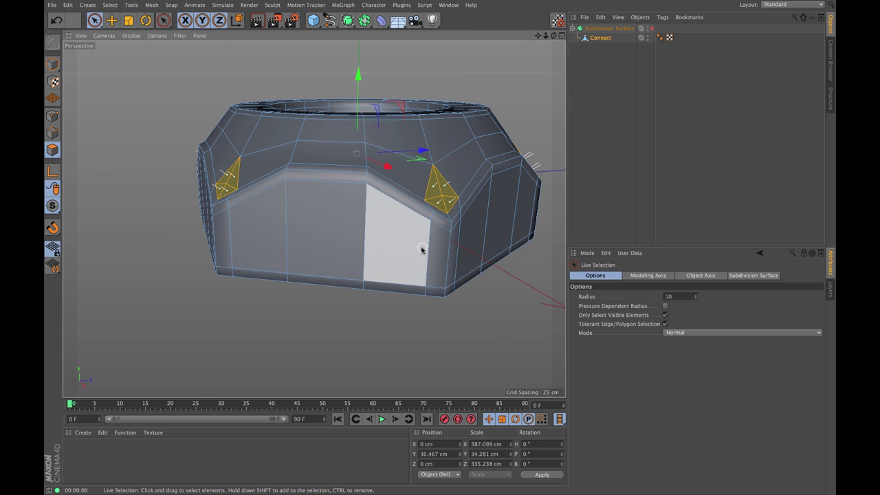
Add the four-polygon groups at the six underside corners to the selection and dissolve all the selected groups.
alt+drag(418, 255, 440, 206)
shift+click(430, 308)
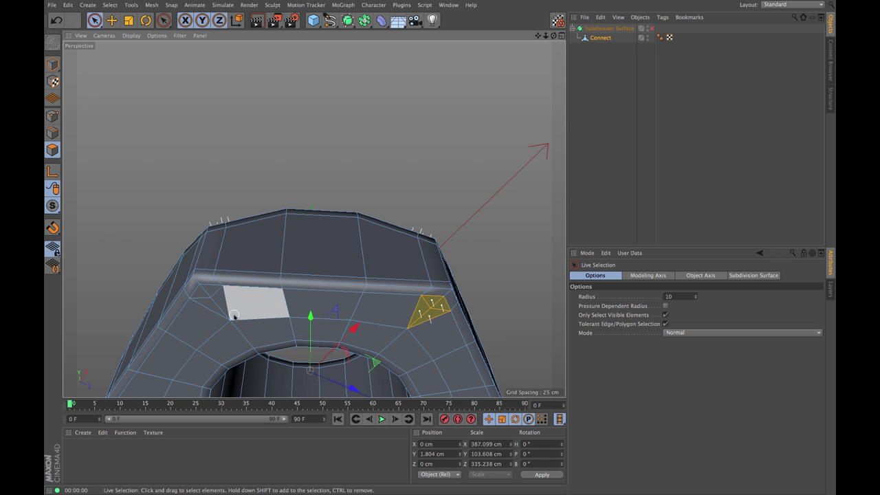
shift+click(209, 303)
alt+drag(209, 303, 325, 255)
shift+click(295, 268)
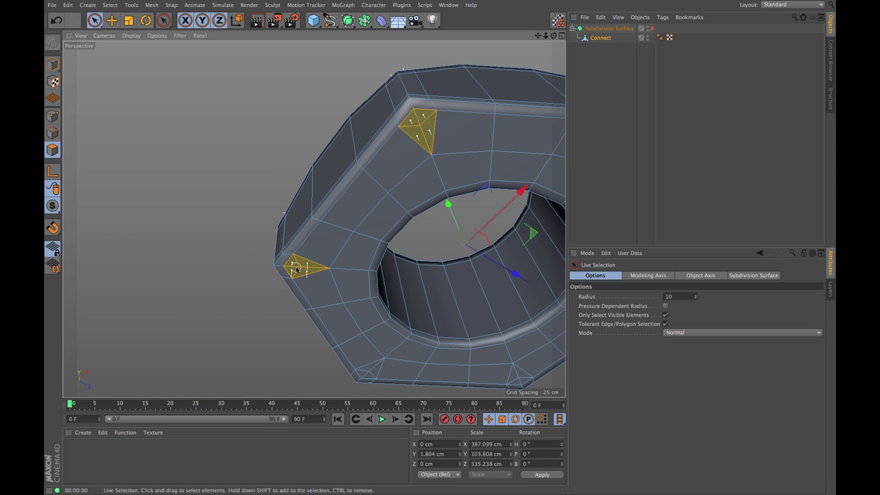
shift+click(364, 375)
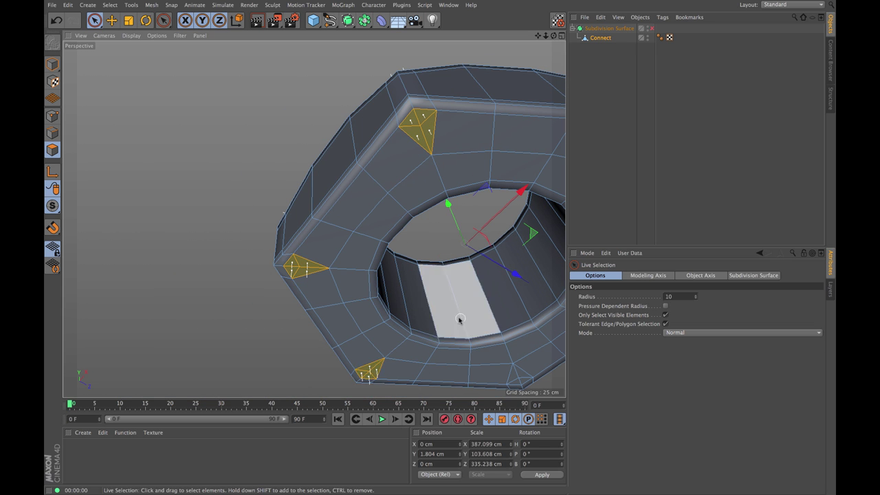
alt+drag(456, 318, 319, 295)
shift+click(385, 340)
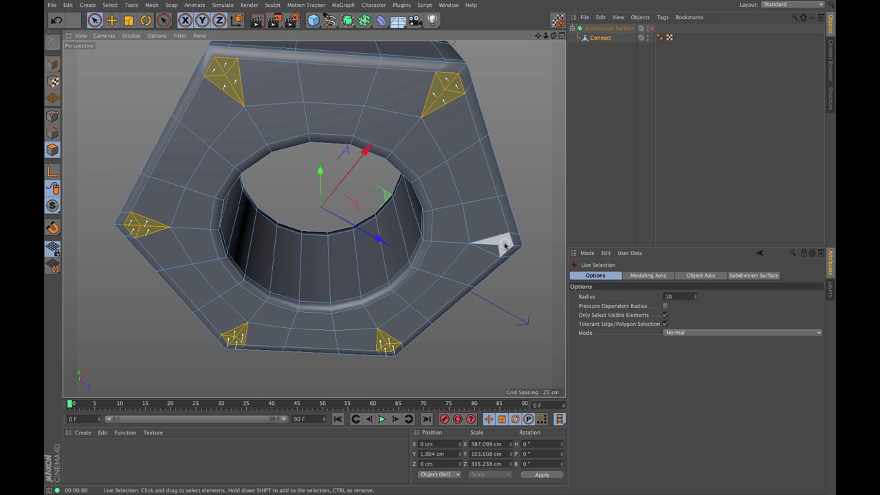
alt+drag(458, 191, 398, 205)
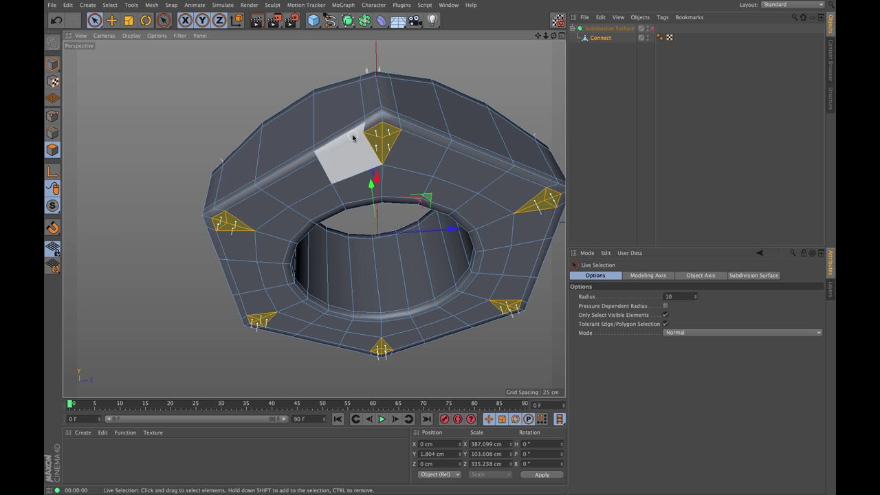
alt+drag(387, 129, 440, 201)
alt+drag(437, 145, 387, 215)
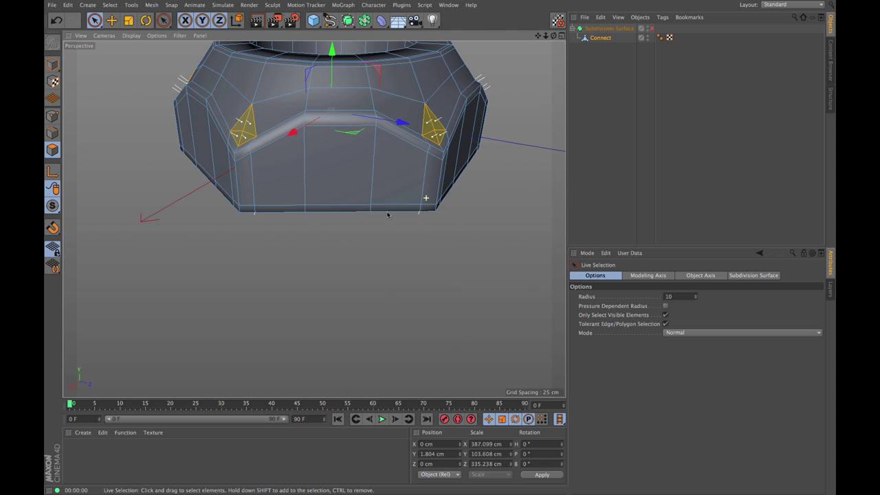
right_click(437, 262)
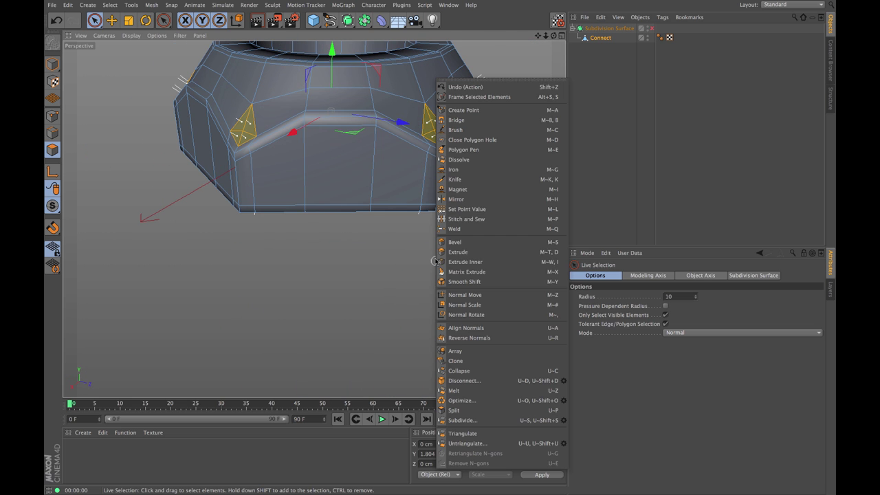
click(477, 161)
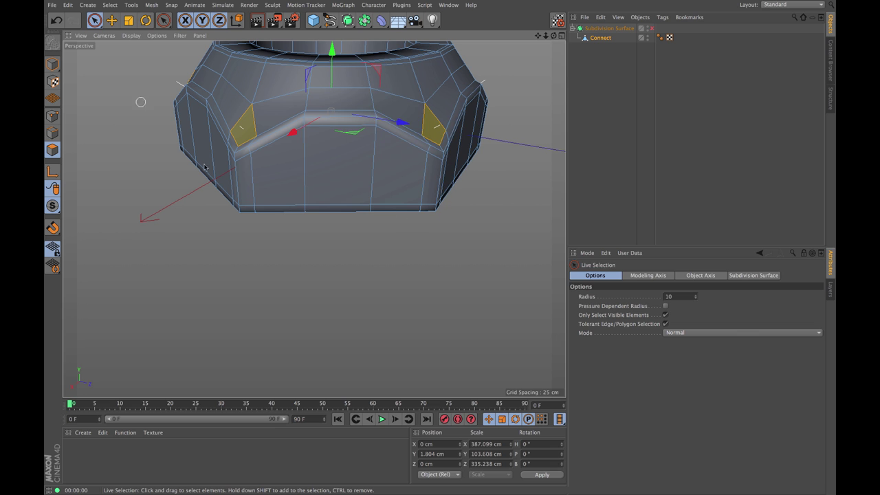
Select the points around one dissolved corner polygon in Point mode to examine its four-sided topology.
click(52, 116)
scroll(223, 112, up, 6)
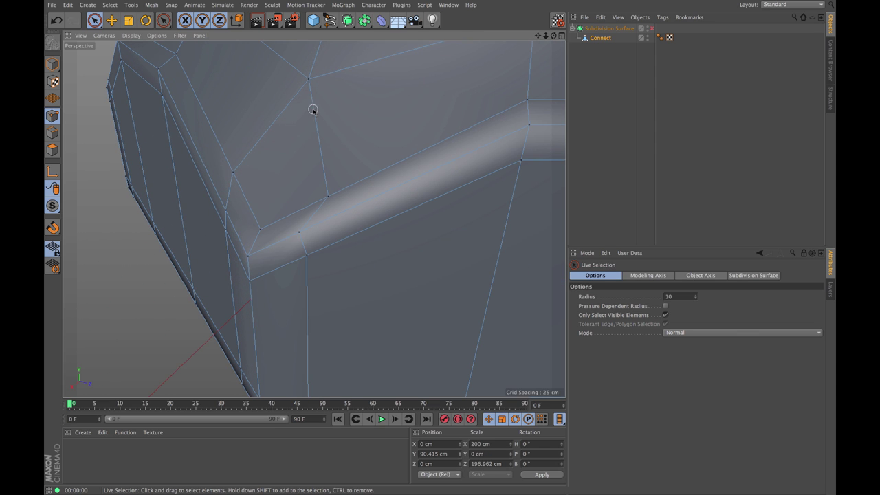
click(308, 80)
click(231, 175)
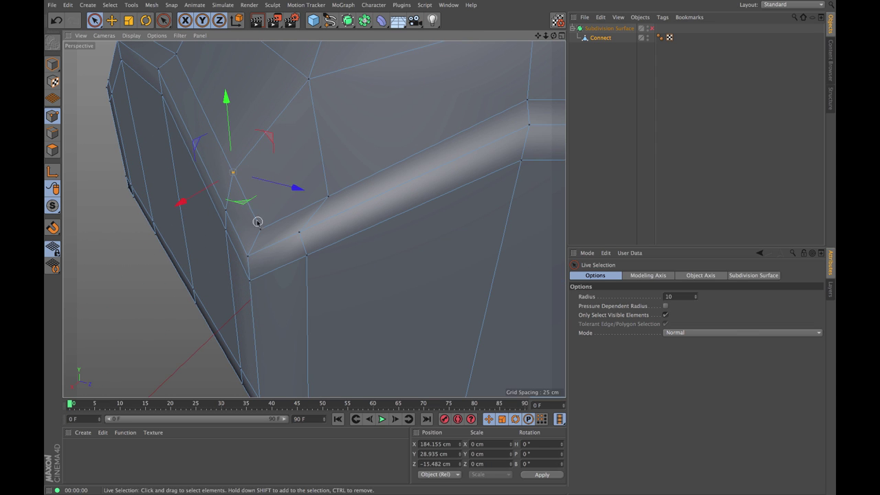
click(259, 227)
click(326, 184)
scroll(327, 246, down, 4)
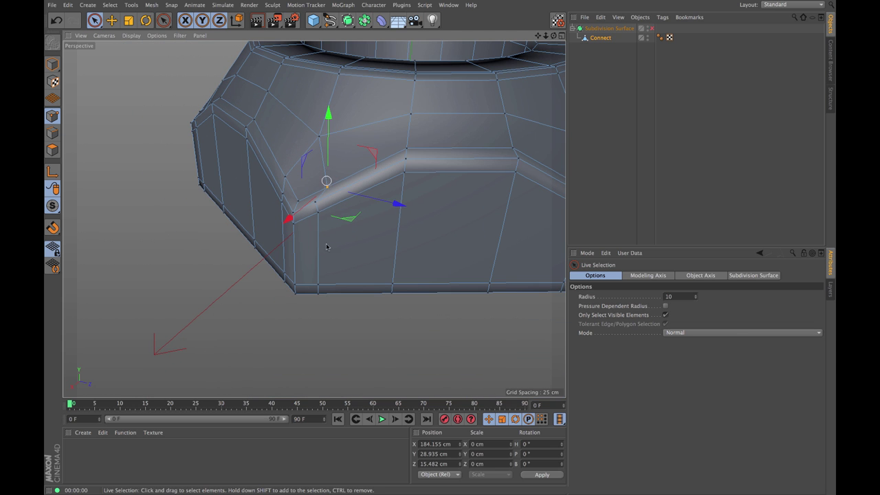
Turn on the Subdivision Surface and render the whole nut in the viewport to check the smoothed corners.
alt+drag(432, 206, 484, 165)
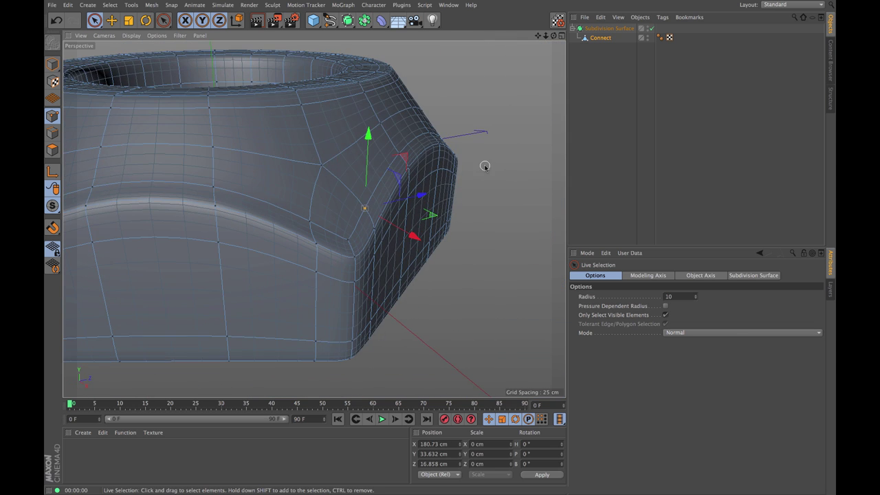
scroll(388, 160, down, 3)
alt+middle_drag(388, 161, 416, 189)
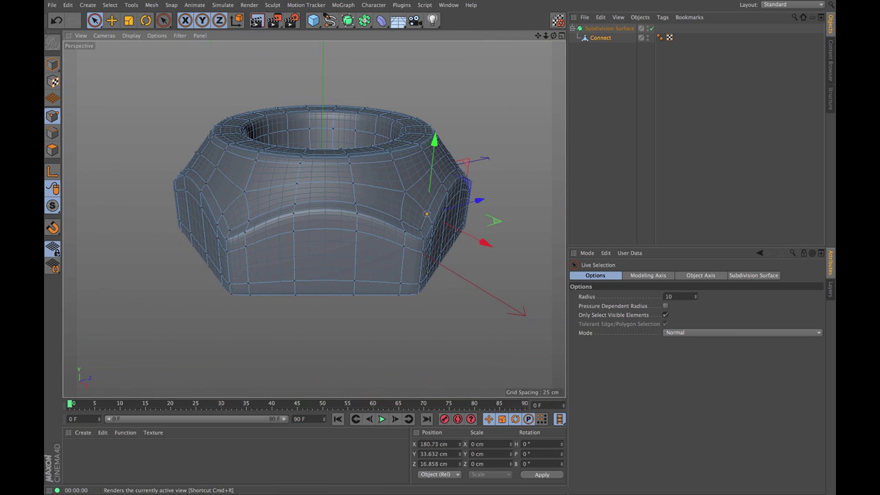
click(255, 20)
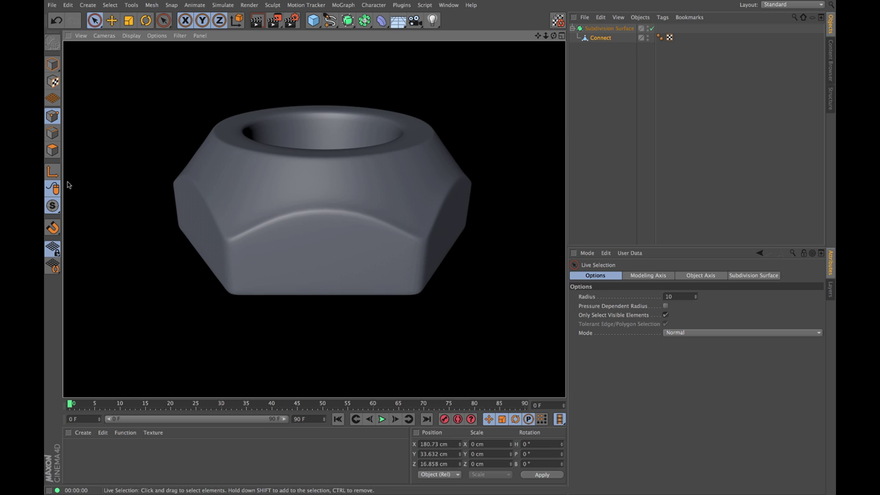
With the Subdivision Surface off, loop-select the edges along the upper border of the side-face bevel and slide them by about -6.434 cm.
click(52, 134)
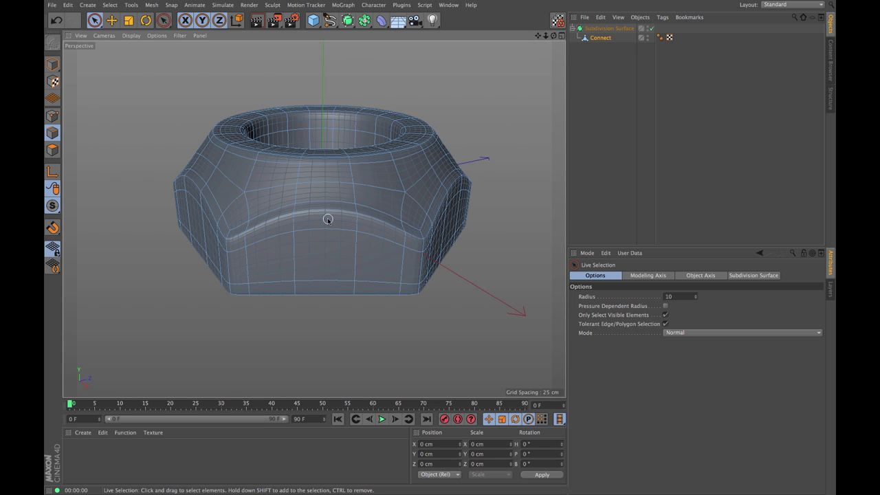
key(q)
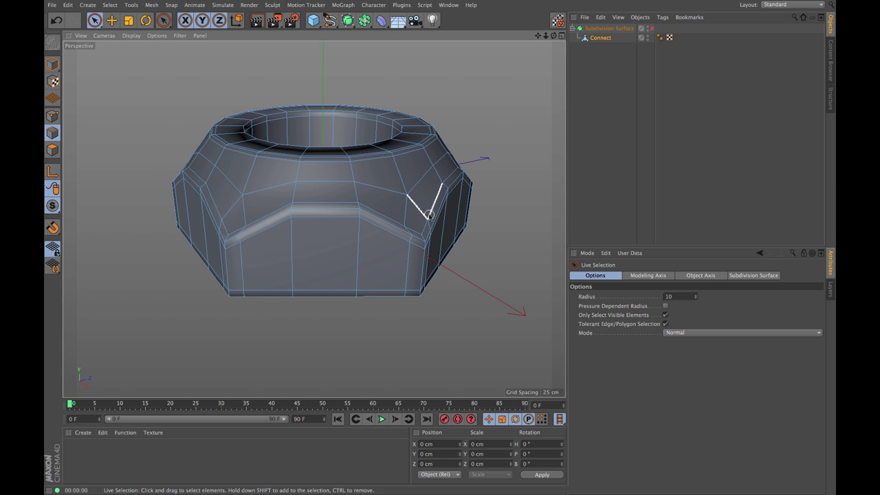
key(u)
key(l)
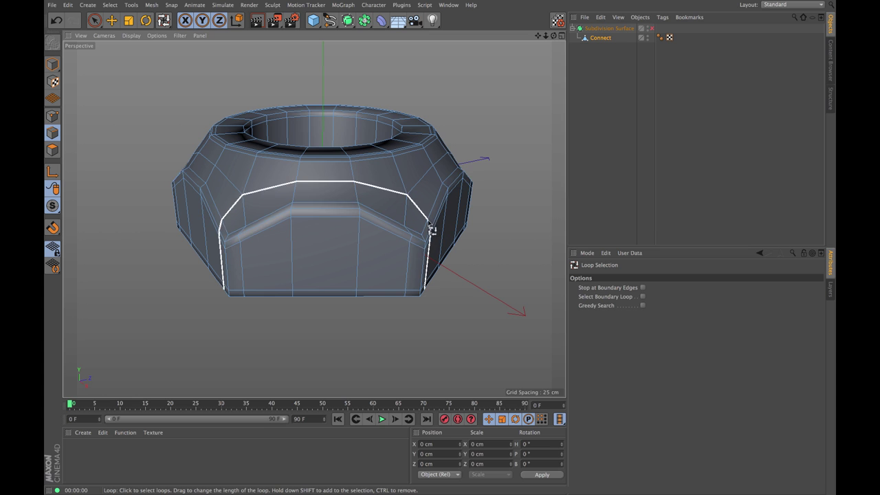
click(426, 227)
scroll(440, 216, up, 2)
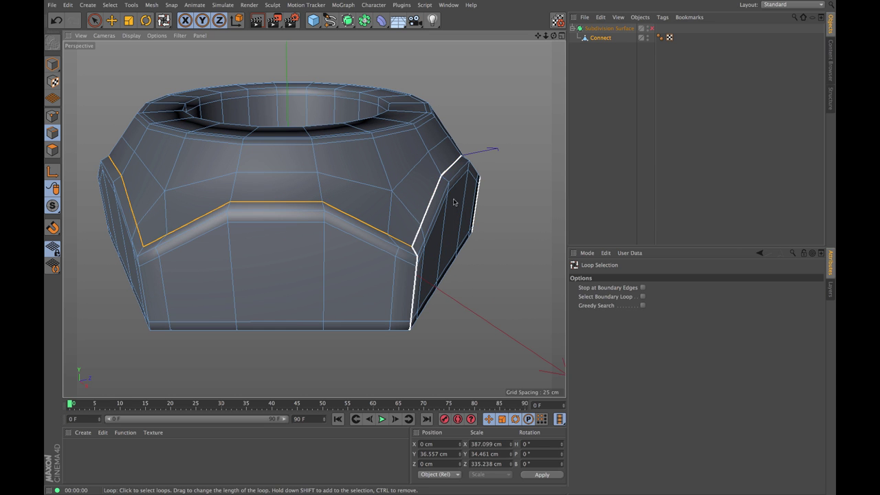
click(453, 203)
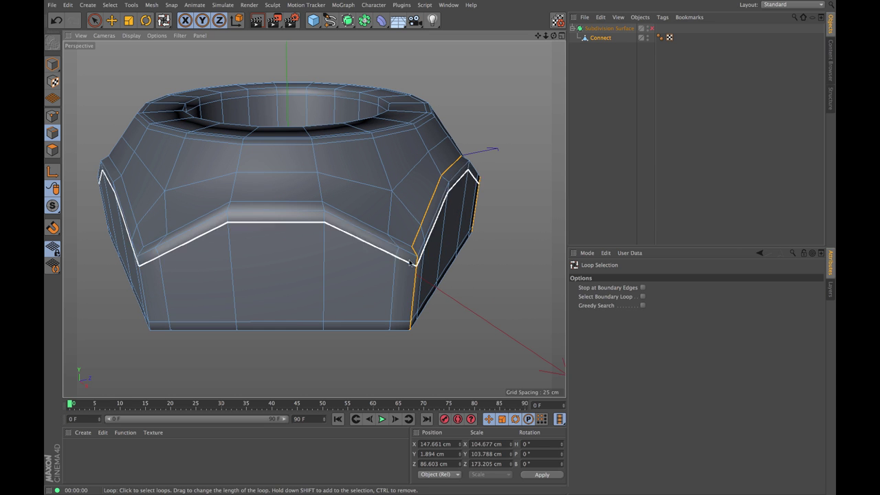
click(313, 214)
alt+drag(313, 218, 501, 240)
right_click(485, 194)
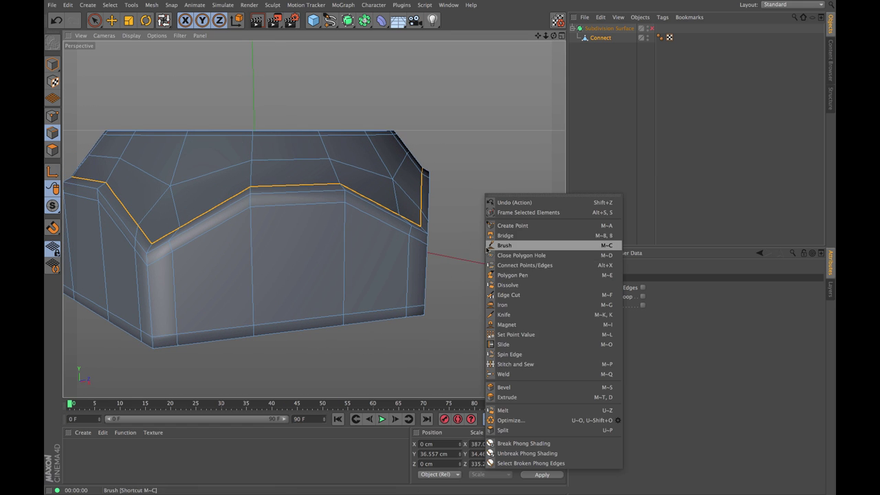
click(517, 344)
drag(422, 218, 373, 201)
Turn the Subdivision Surface back on and render the viewport to check the softened transition above the side faces.
key(q)
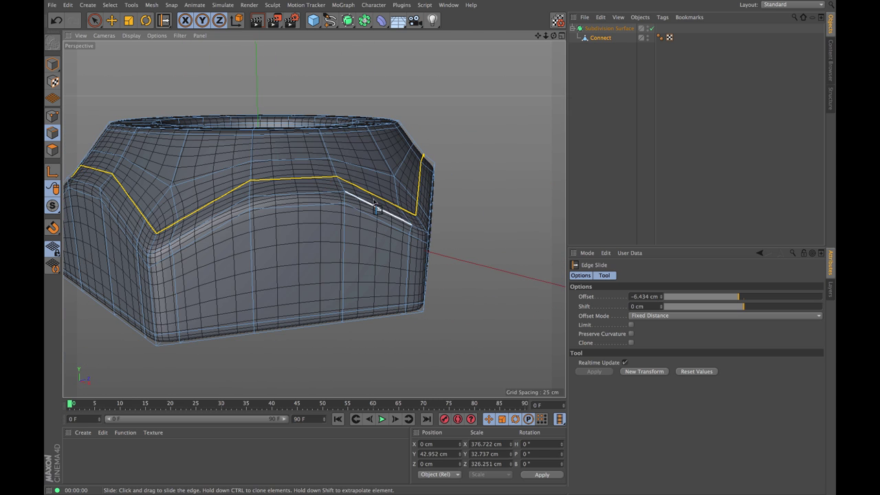
click(257, 23)
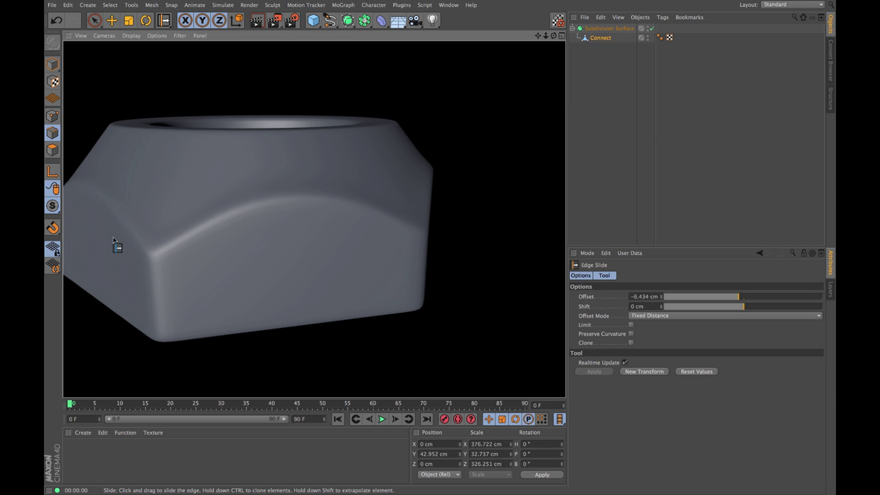
alt+drag(255, 194, 300, 235)
alt+middle_drag(301, 236, 442, 169)
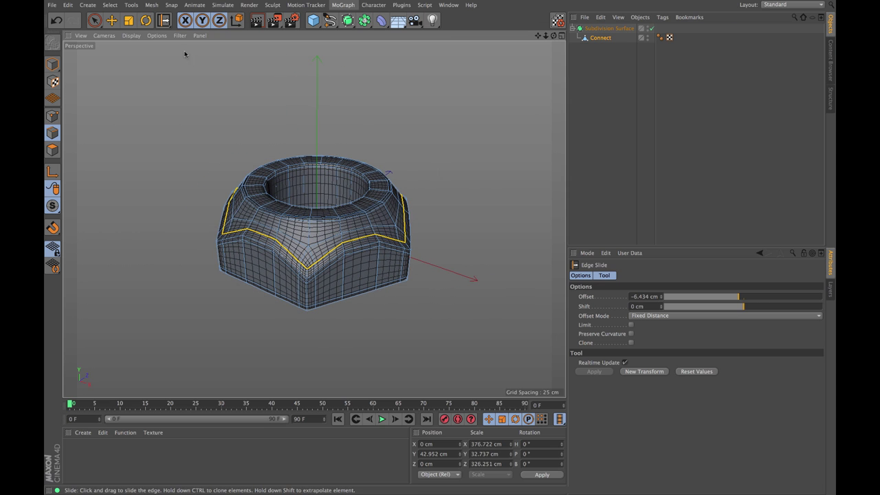
Turn off the Subdivision Surface and clear the edge selection on the nut to expose its base mesh around the hole.
click(95, 21)
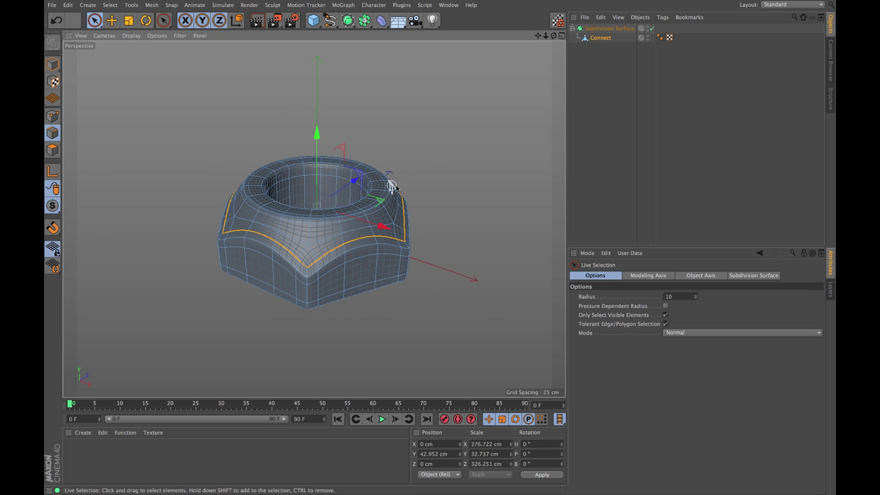
scroll(312, 201, up, 5)
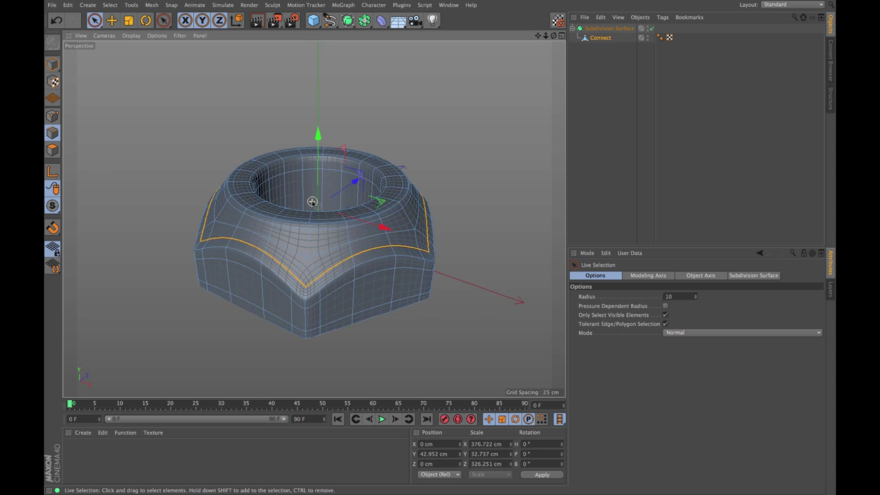
drag(312, 227, 350, 225)
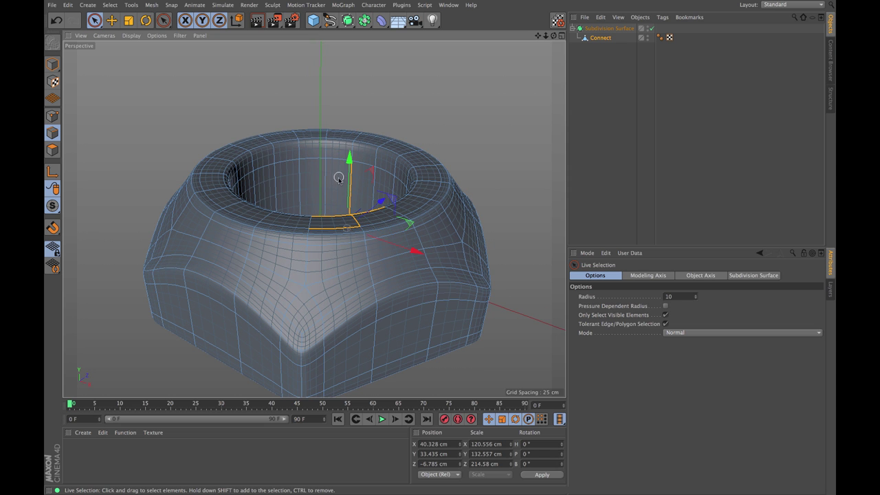
alt+drag(338, 179, 331, 198)
key(q)
scroll(331, 198, up, 3)
click(134, 112)
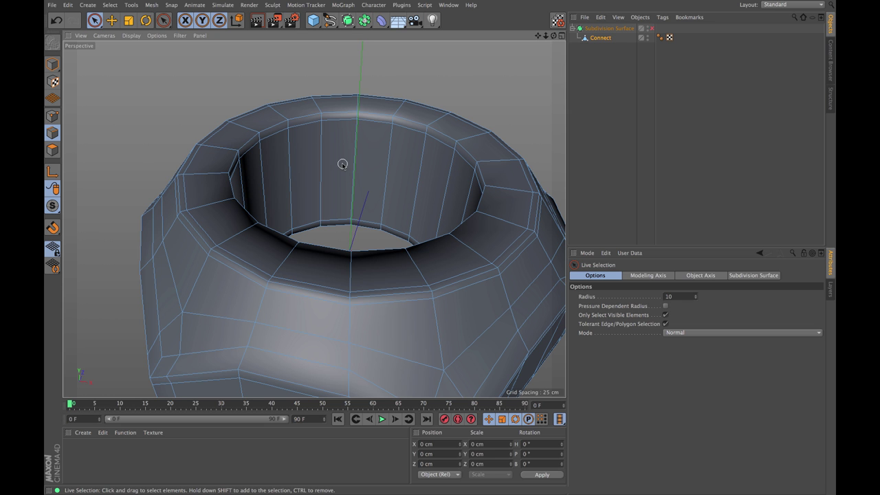
Ring-select all the vertical edges around the inner wall of the nut's hole.
alt+drag(376, 167, 338, 177)
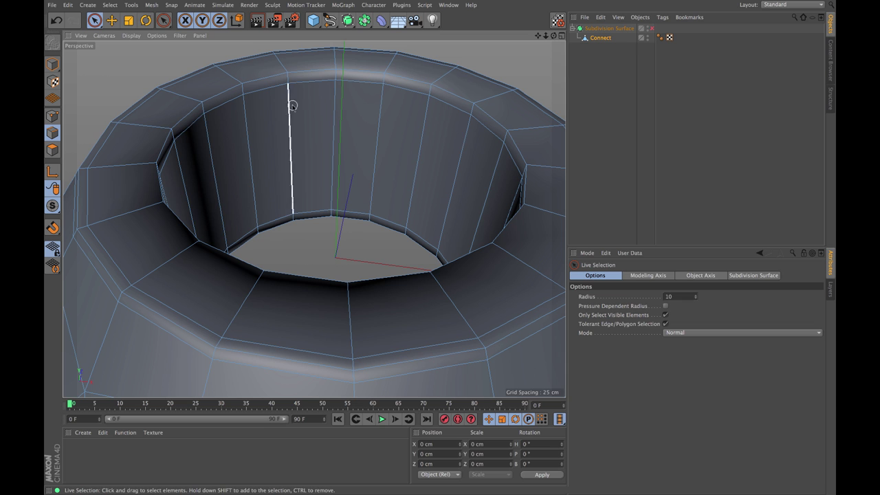
scroll(261, 189, down, 5)
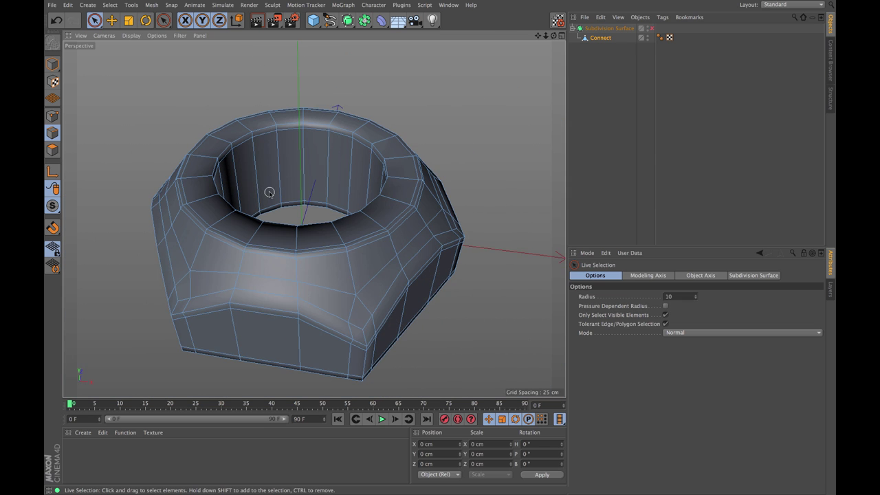
scroll(269, 192, up, 5)
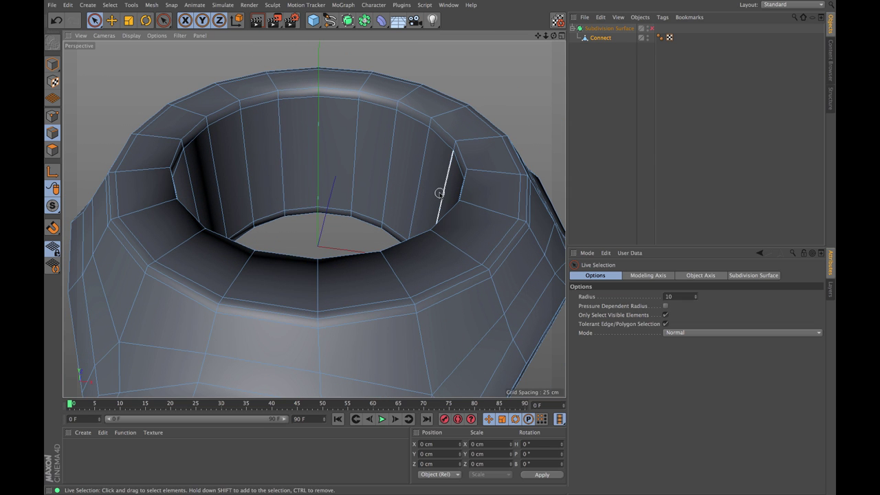
key(u)
key(b)
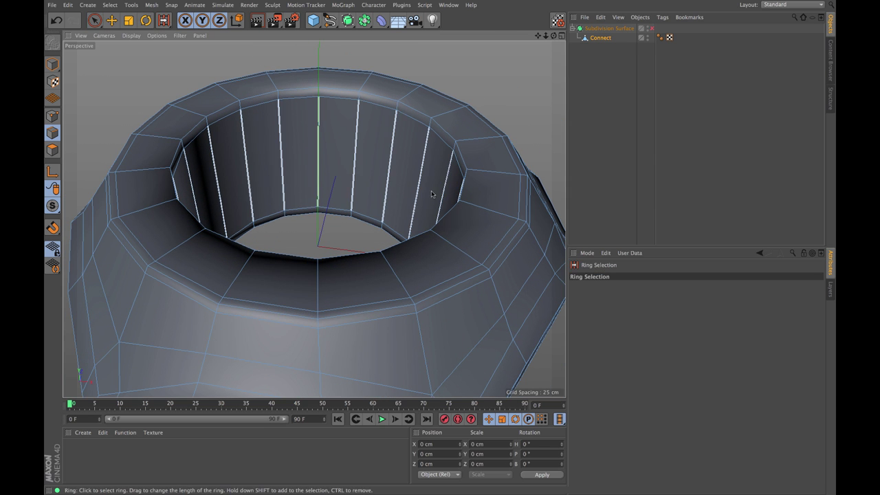
click(286, 163)
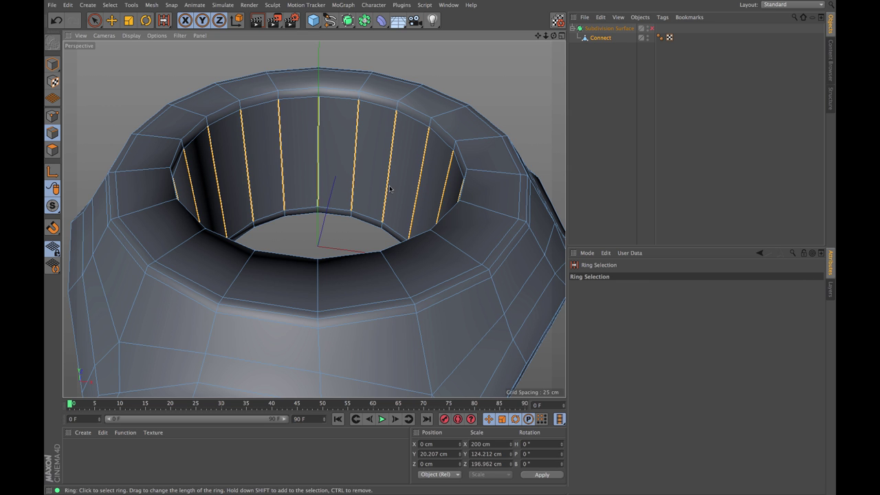
Apply Edge Cut to the selected inner-wall edges with a subdivision of 12.
alt+drag(296, 158, 357, 160)
scroll(323, 159, up, 5)
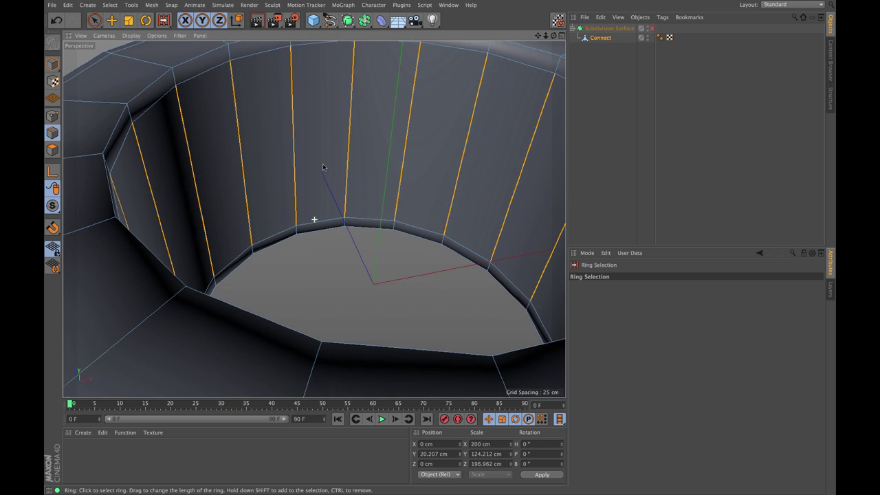
scroll(323, 154, down, 5)
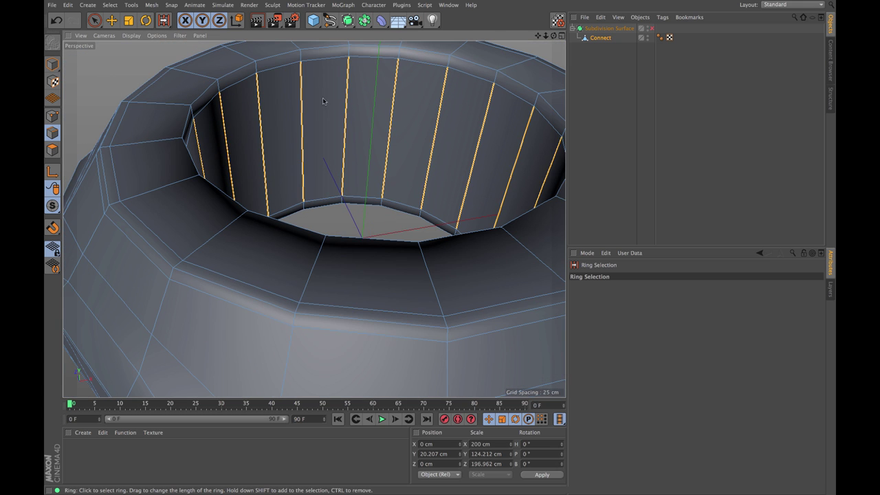
right_click(323, 101)
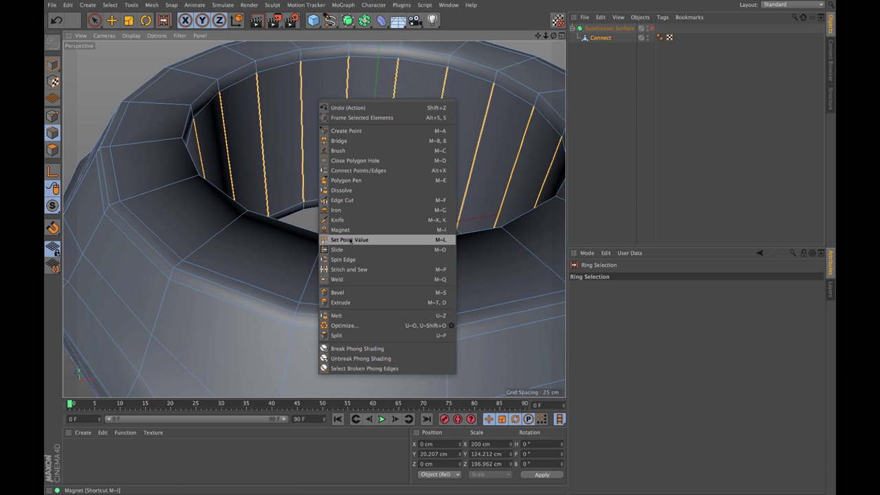
click(342, 200)
click(346, 135)
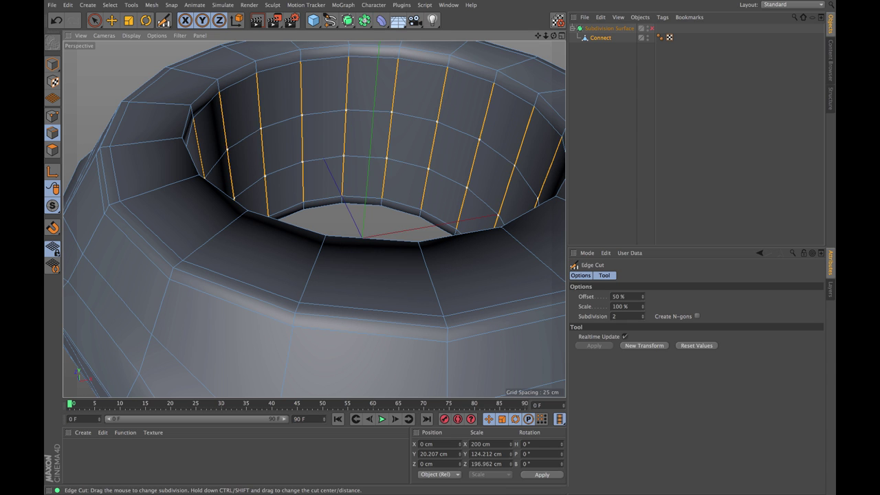
drag(346, 135, 436, 135)
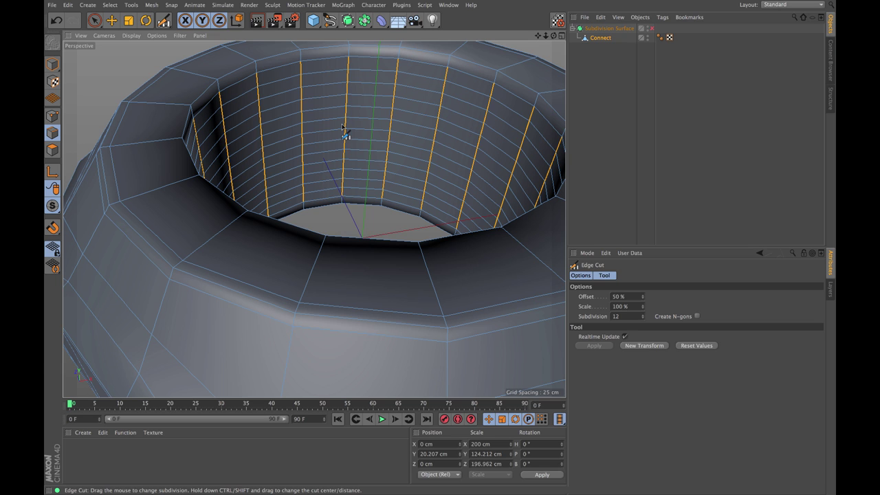
In Point mode, loop-select every fourth new point loop of the hole wall, starting with the lowest, and set their X position to 7 cm.
click(52, 116)
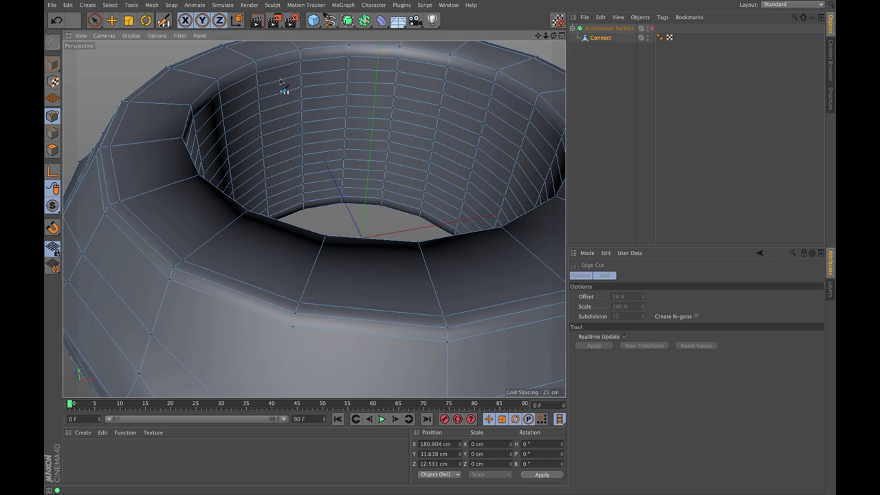
key(u)
key(l)
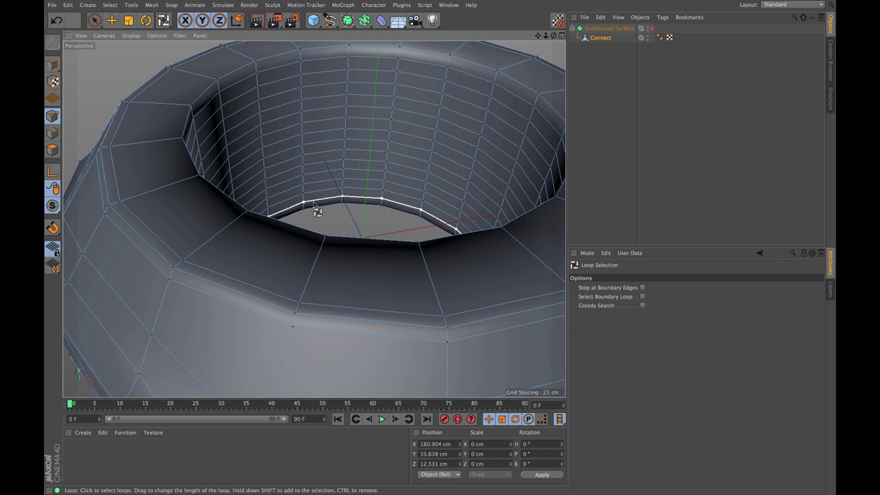
click(311, 206)
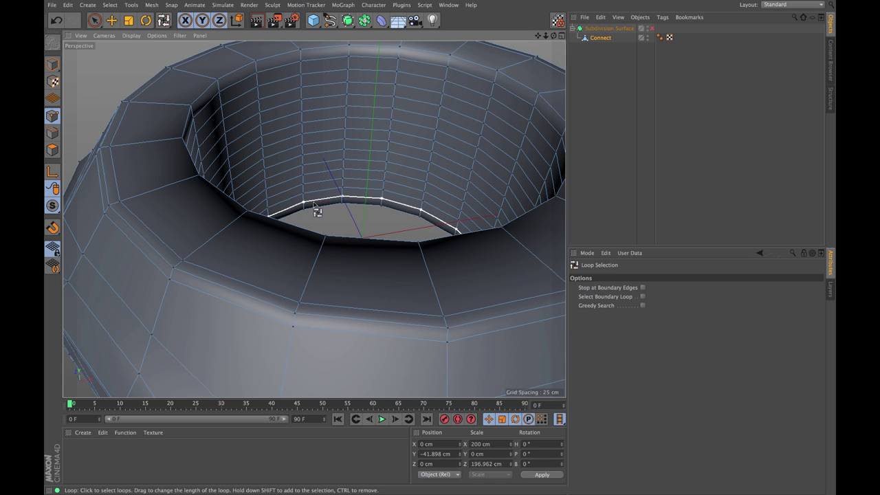
click(317, 66)
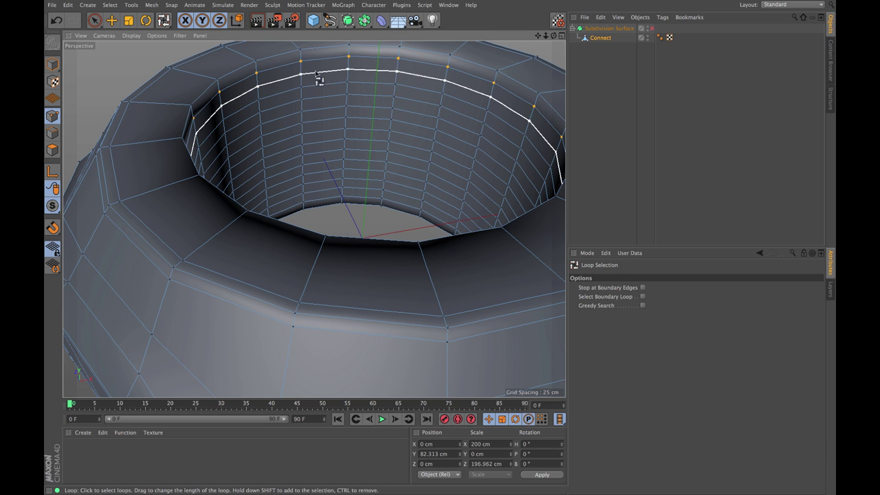
click(317, 197)
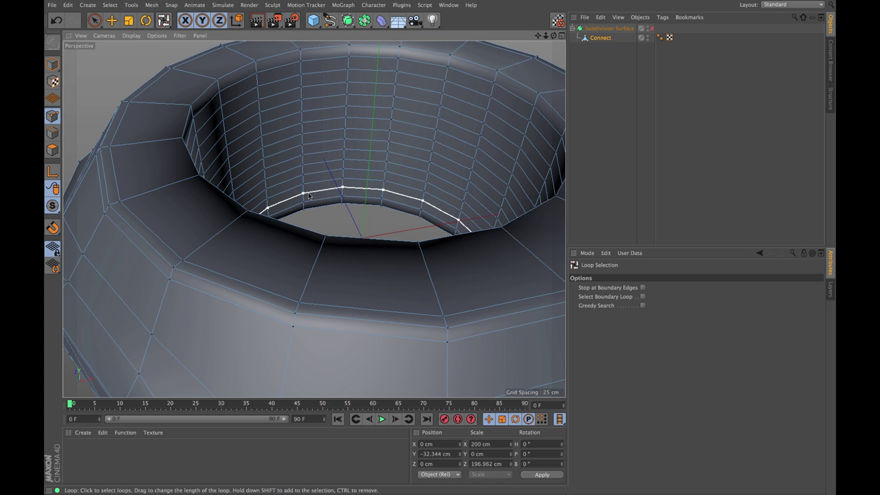
shift+click(300, 155)
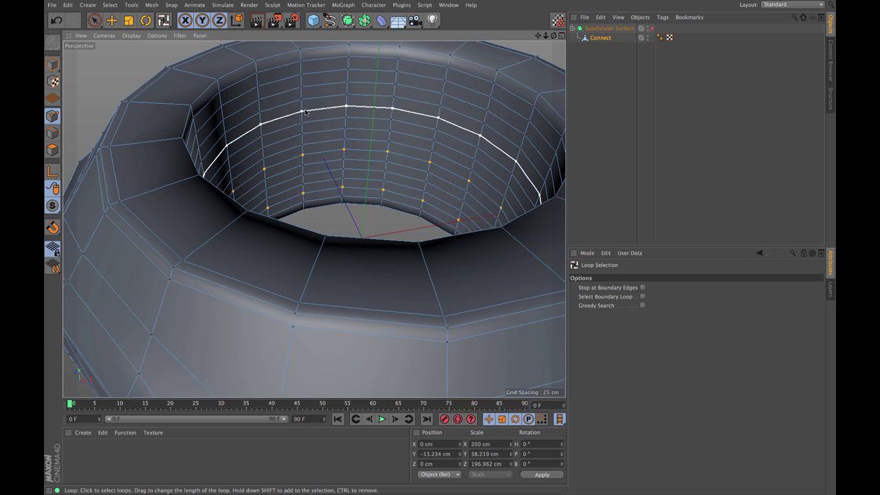
shift+click(306, 112)
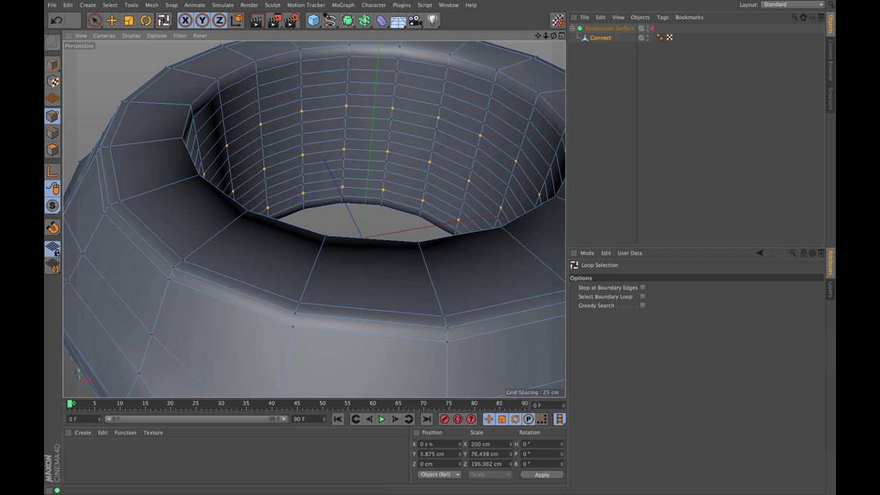
click(421, 444)
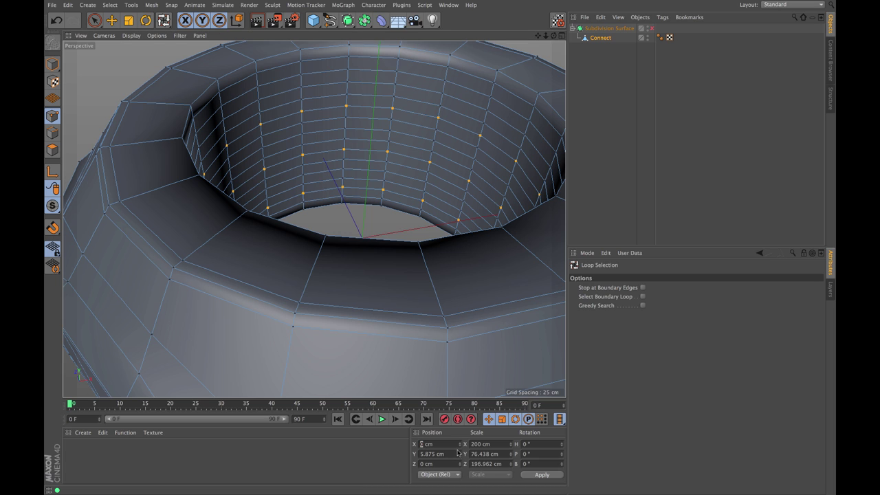
click(542, 476)
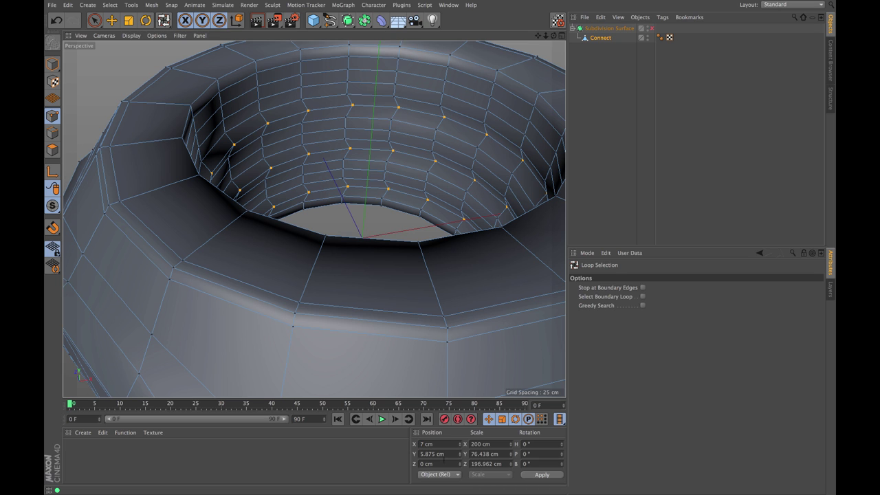
click(540, 478)
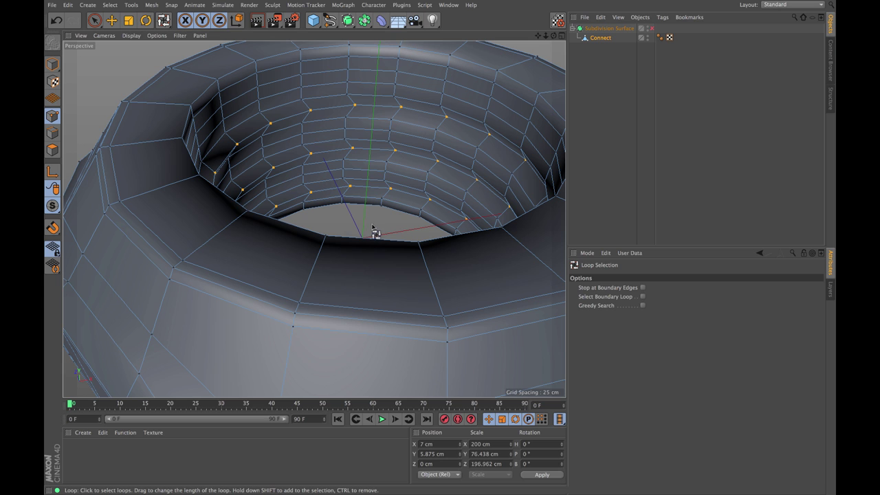
Loop-select the second new point loop up the hole wall and every fourth one above it, and set their Z position to 7 cm.
click(311, 185)
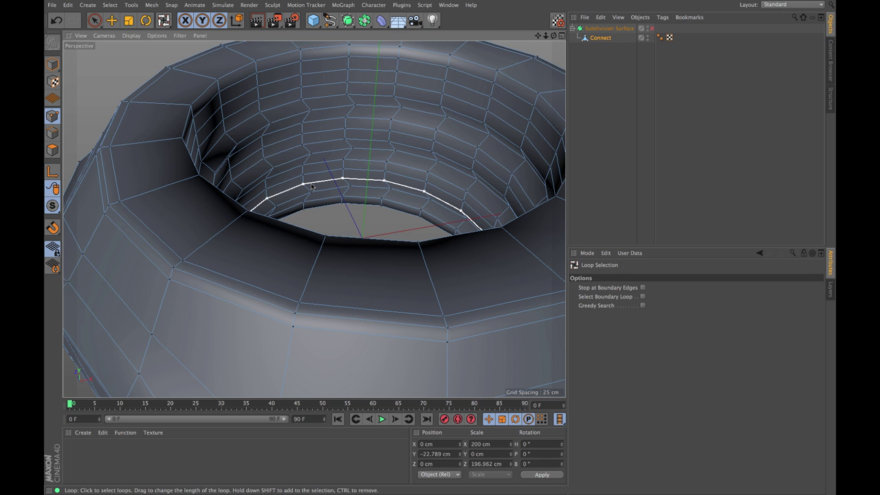
shift+click(302, 148)
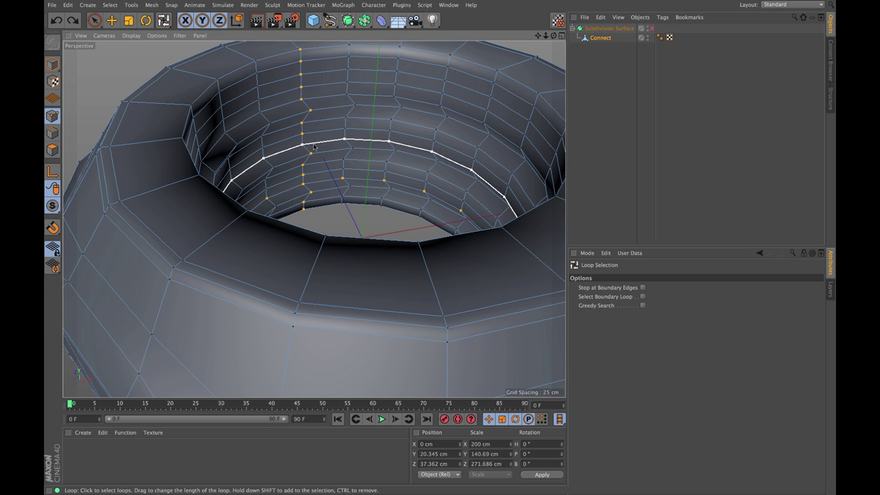
key(ctrl+z)
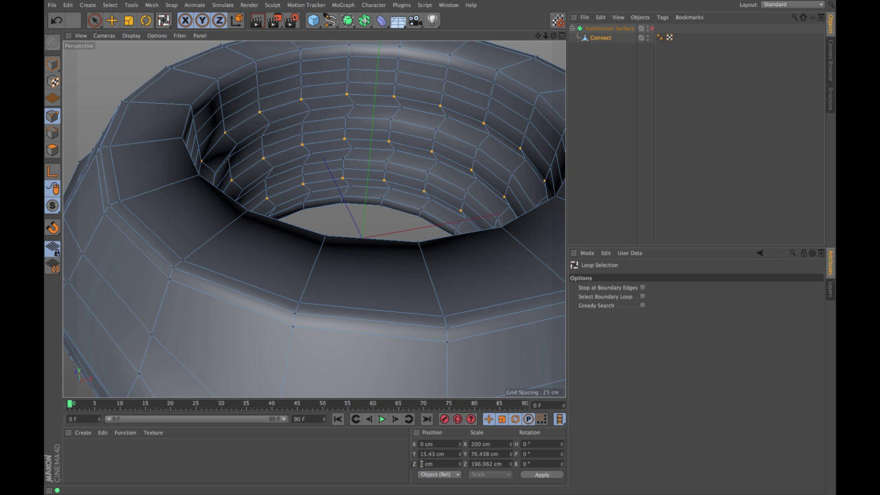
click(542, 475)
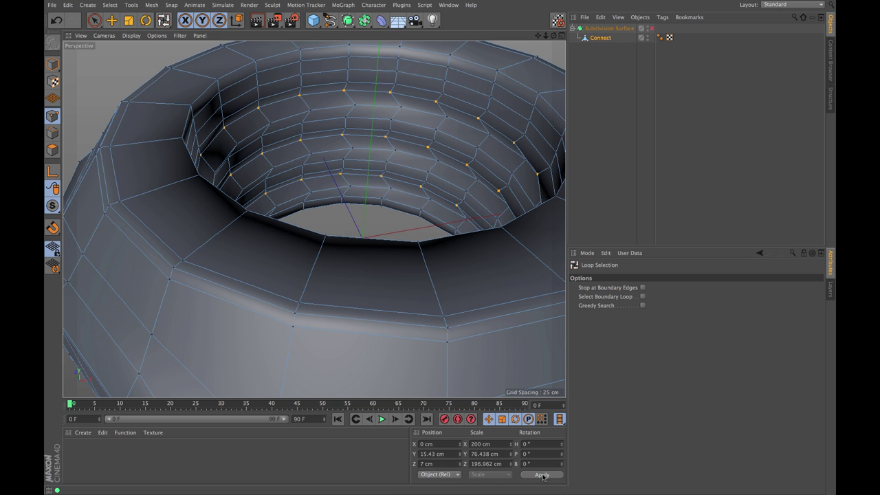
Loop-select the third new point loop up the hole wall and every fourth one above it, and set their X position to -7 cm.
click(331, 176)
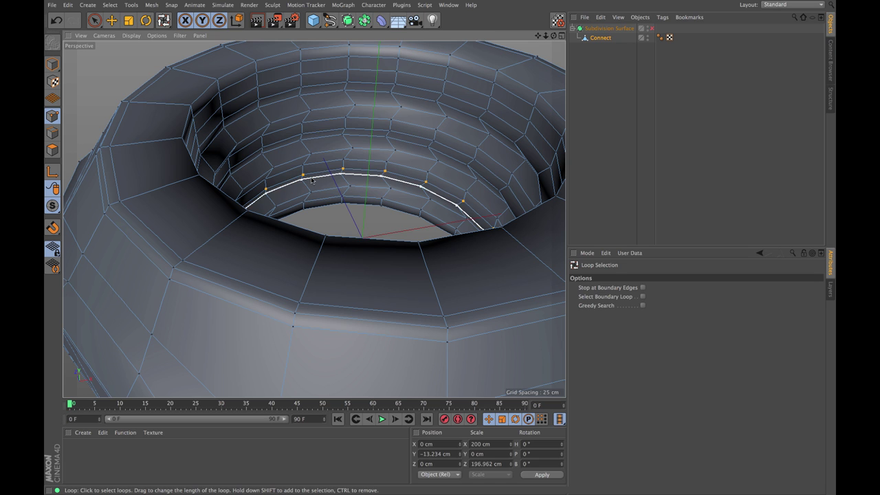
shift+click(304, 135)
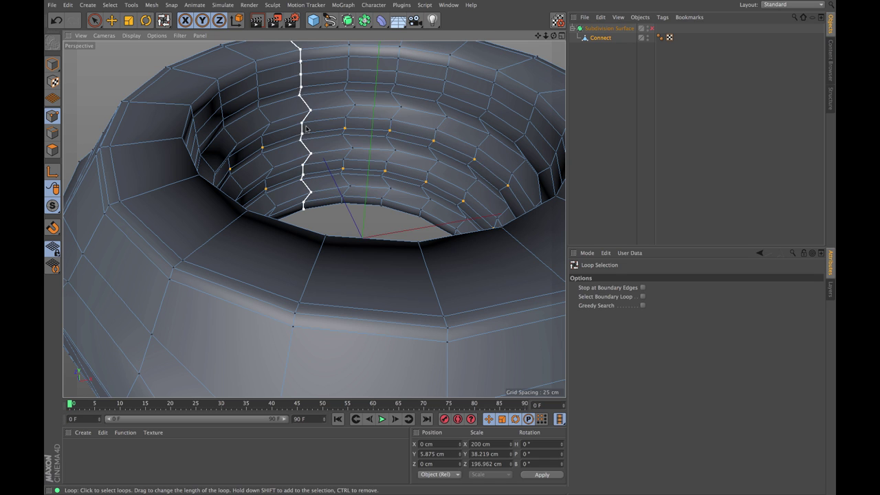
shift+click(314, 81)
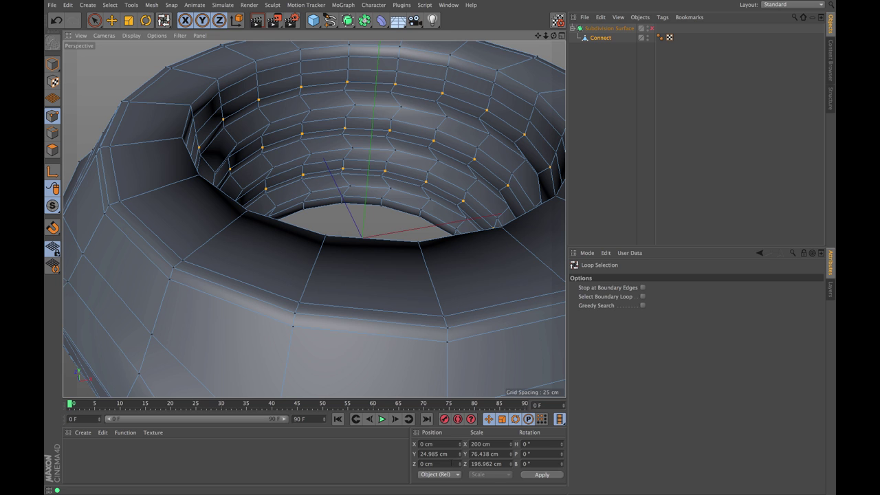
click(419, 444)
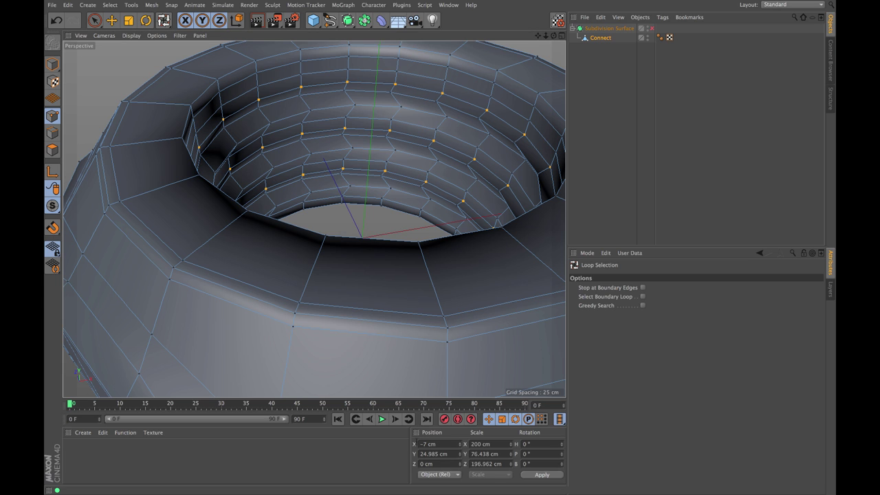
click(539, 475)
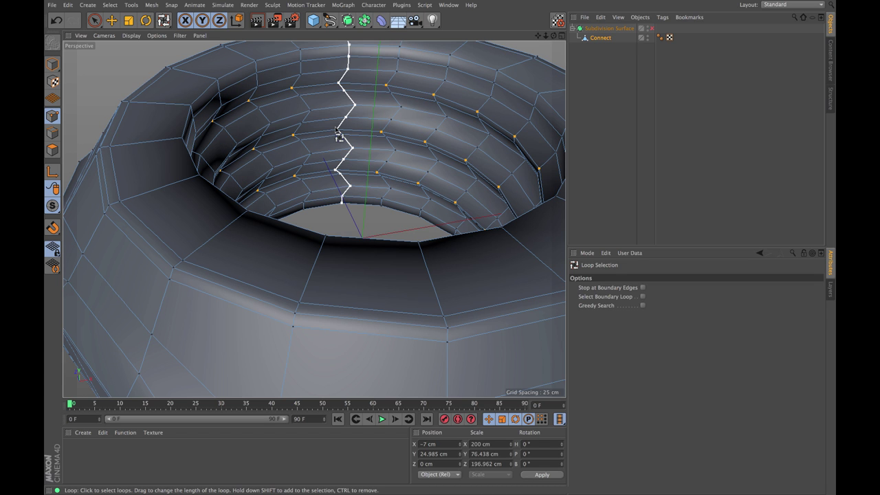
Loop-select the fourth new point loop up the hole wall and every fourth one above it, and set their Z position to -7 cm.
click(316, 157)
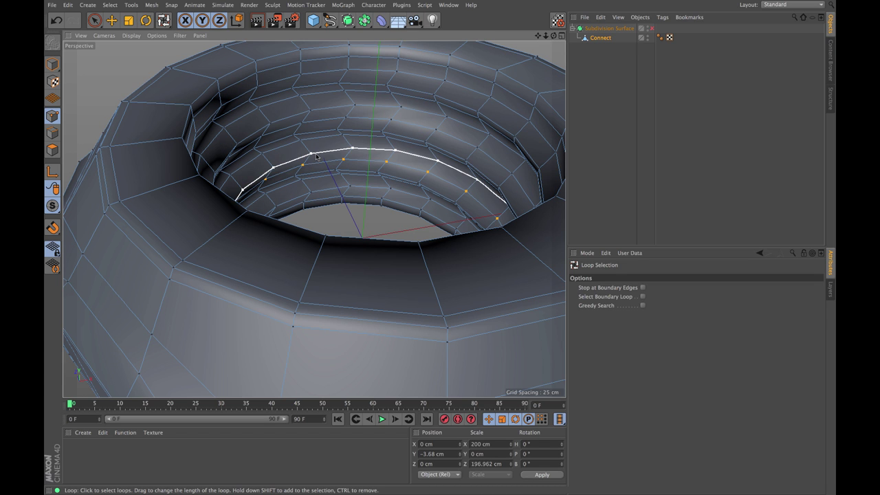
shift+click(302, 128)
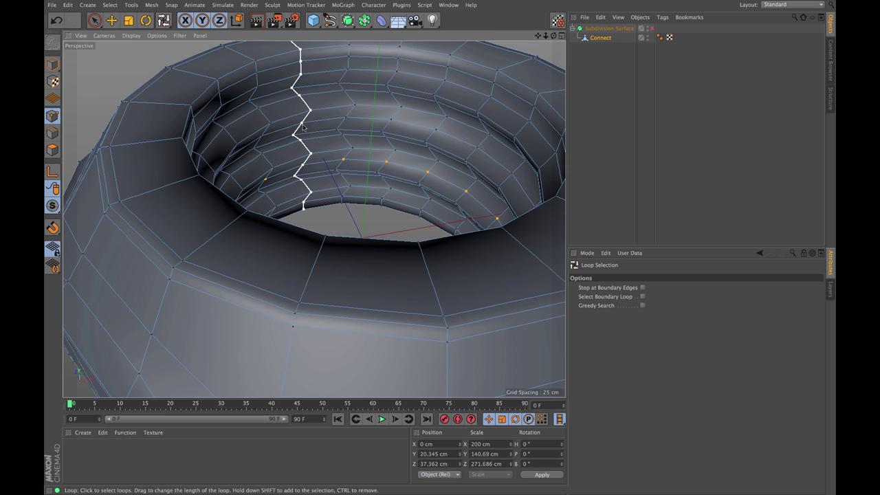
shift+click(322, 127)
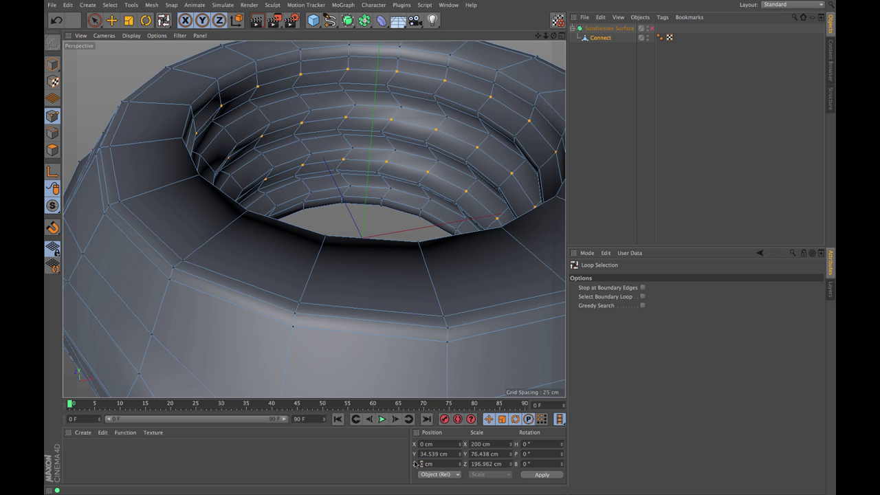
click(540, 475)
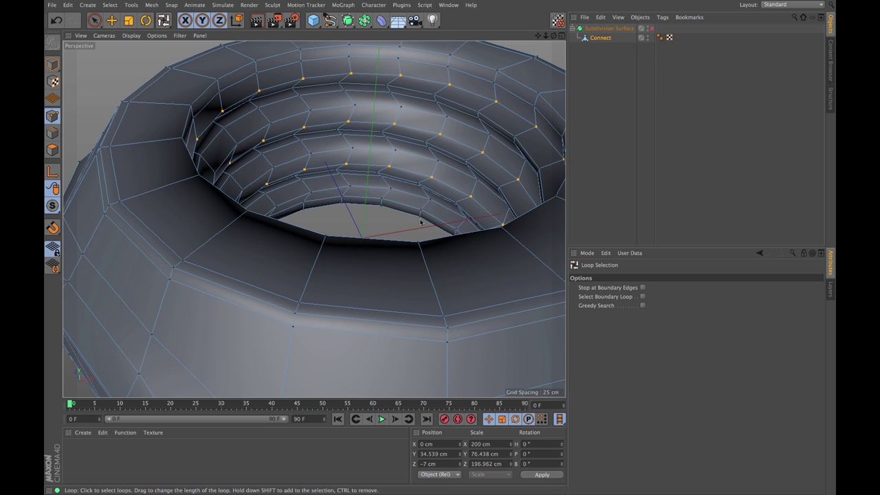
Turn the Subdivision Surface back on and render the perspective view of the threaded nut.
scroll(421, 217, down, 5)
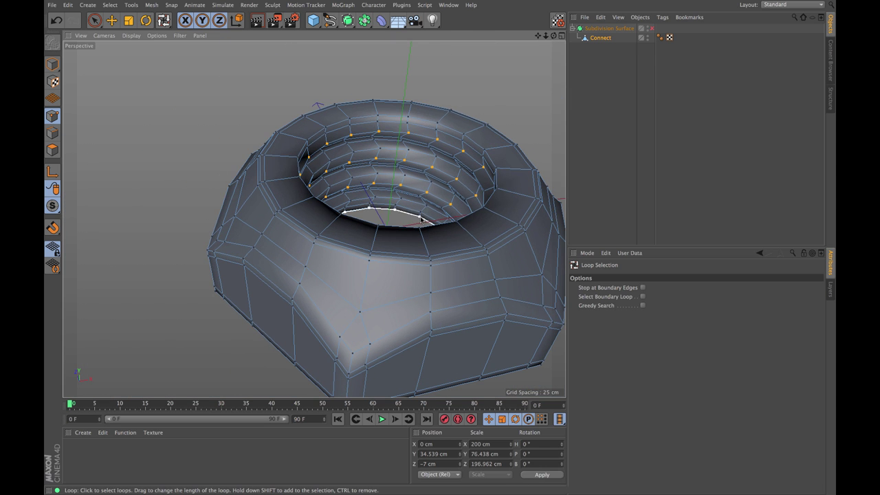
key(q)
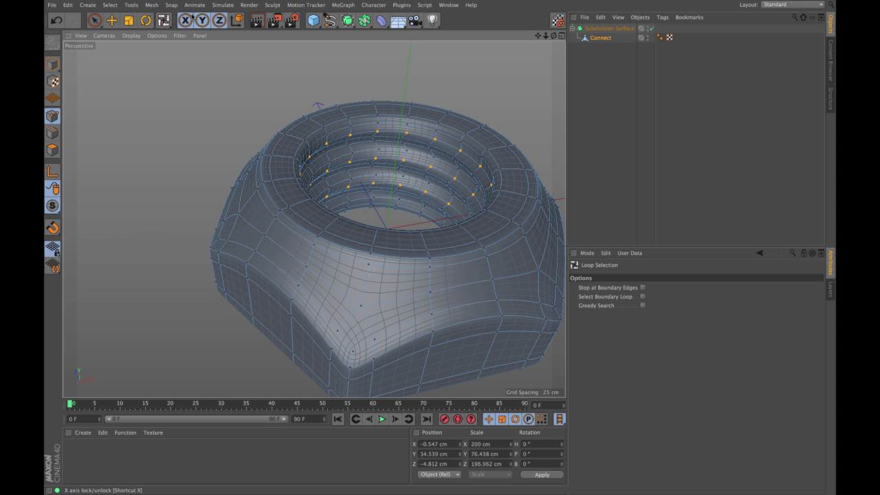
click(256, 20)
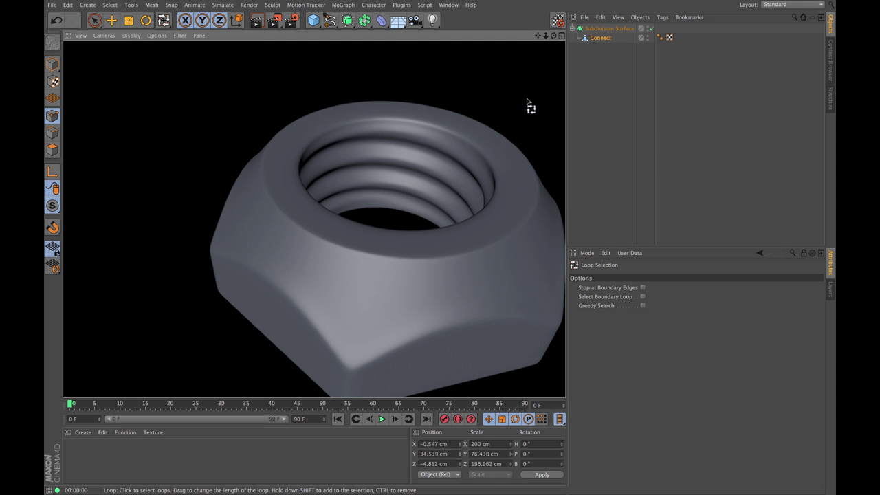
Render the nut again from another side to inspect the spiral thread inside the hole.
drag(554, 35, 397, 206)
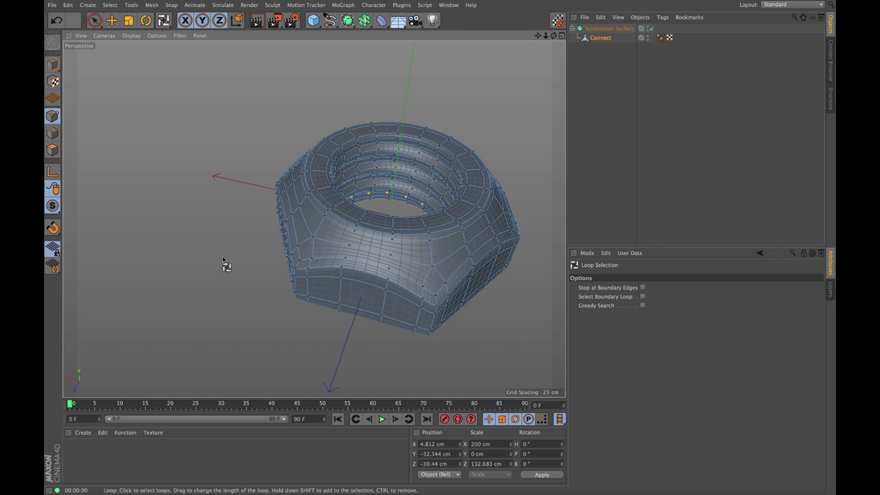
scroll(425, 243, up, 5)
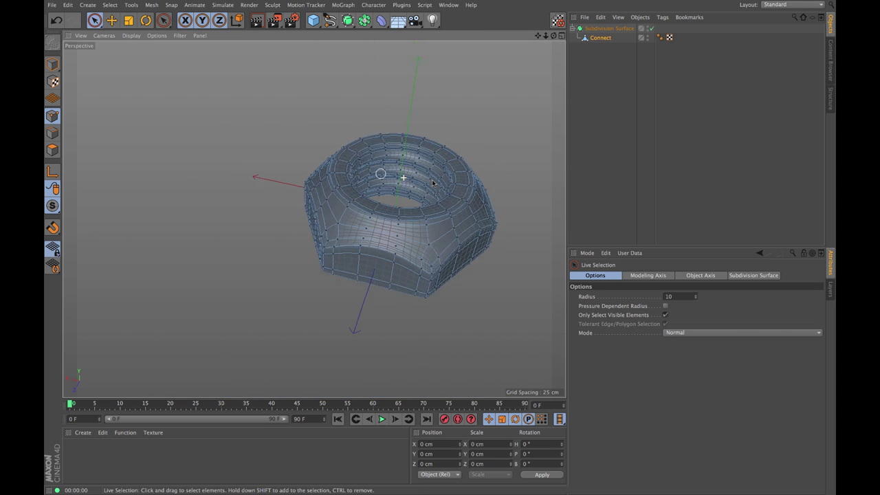
click(256, 20)
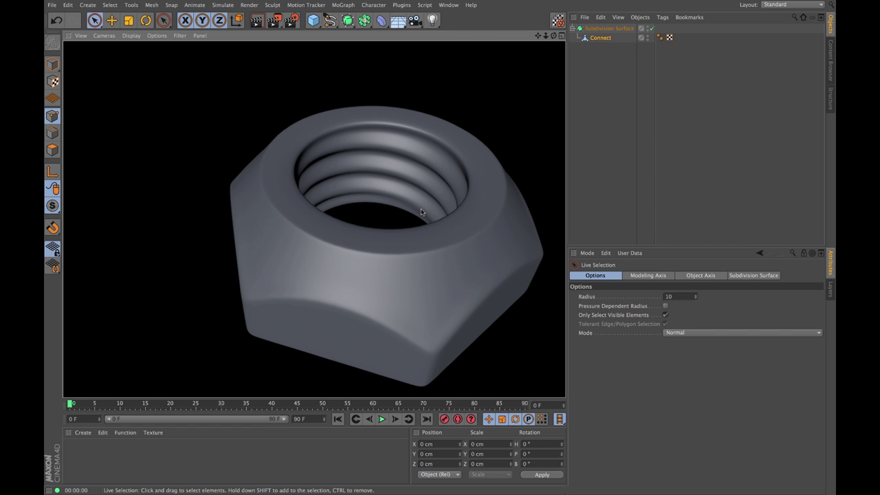
scroll(414, 244, down, 5)
alt+drag(386, 249, 353, 249)
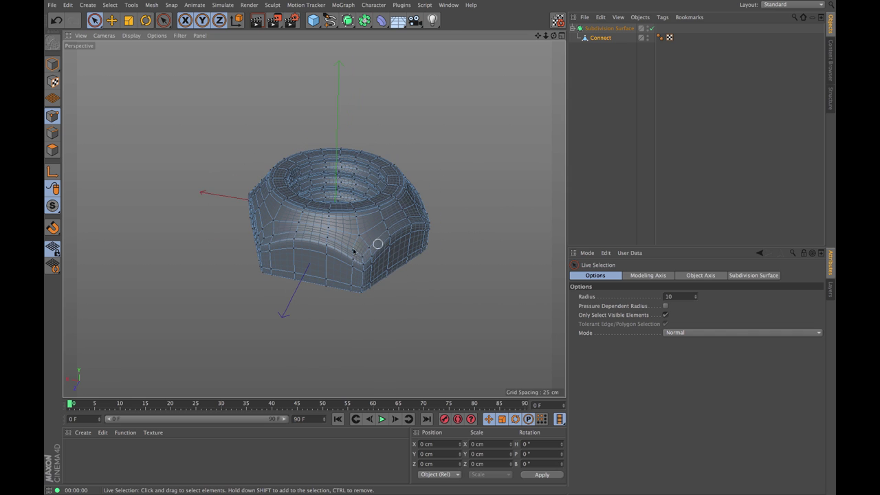
Switch from Point mode to Model mode with the Live Selection tool active, and inspect the whole smoothed nut.
click(52, 64)
click(94, 20)
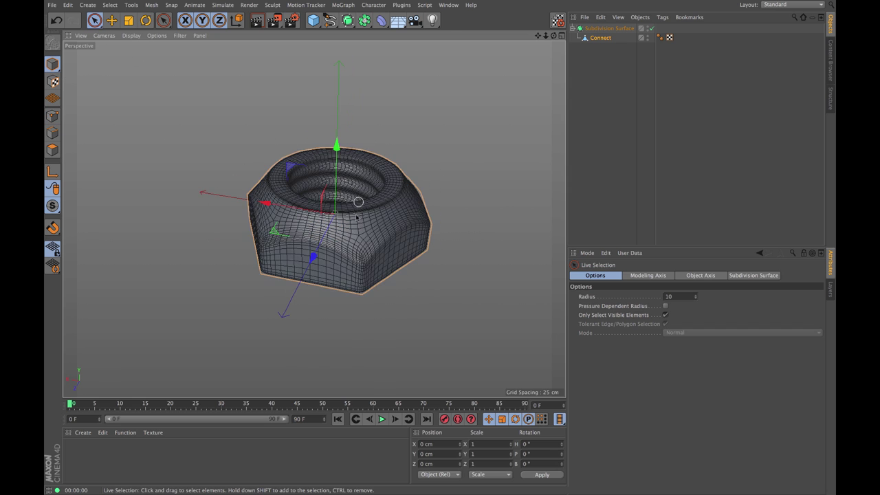
scroll(337, 220, up, 2)
alt+drag(337, 289, 378, 211)
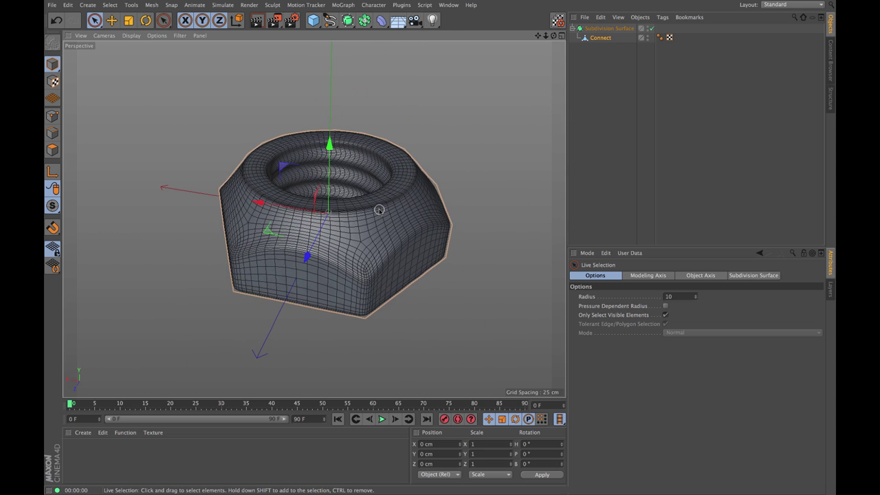